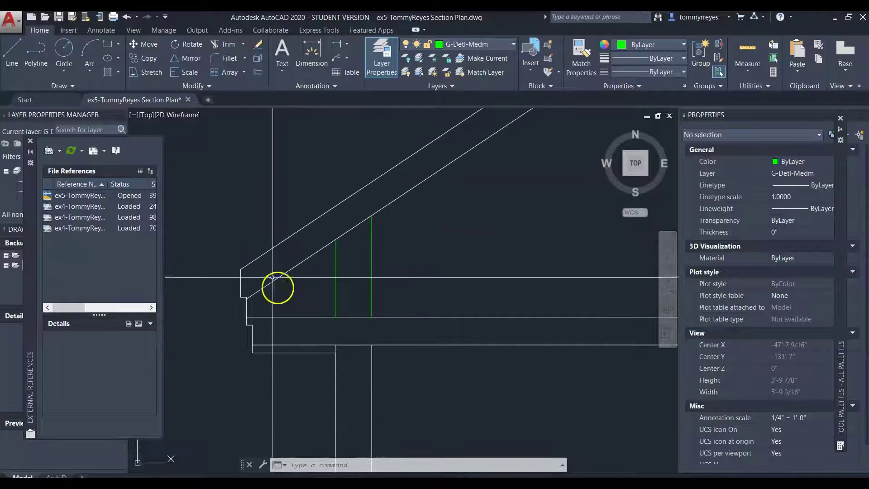
- Match the two green vertical lines at the smaller roof's west eave to the properties of the truss's bottom chord
scroll(278, 277, down, 4)
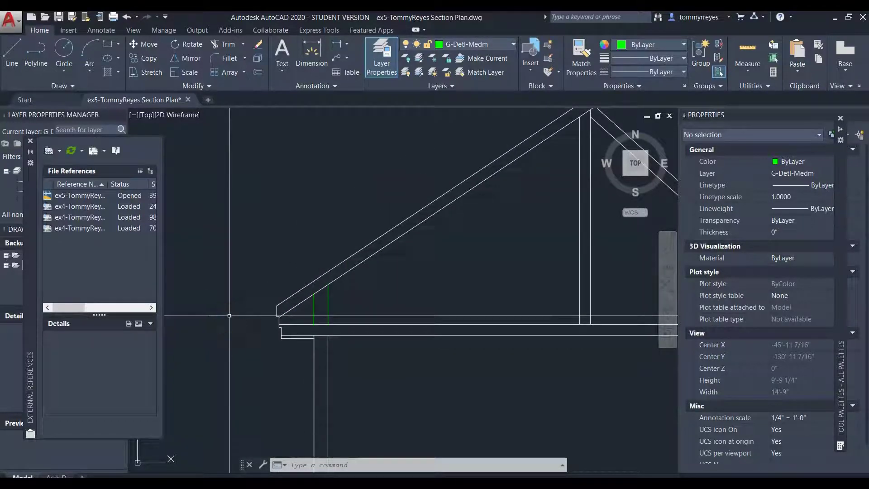
scroll(324, 322, up, 4)
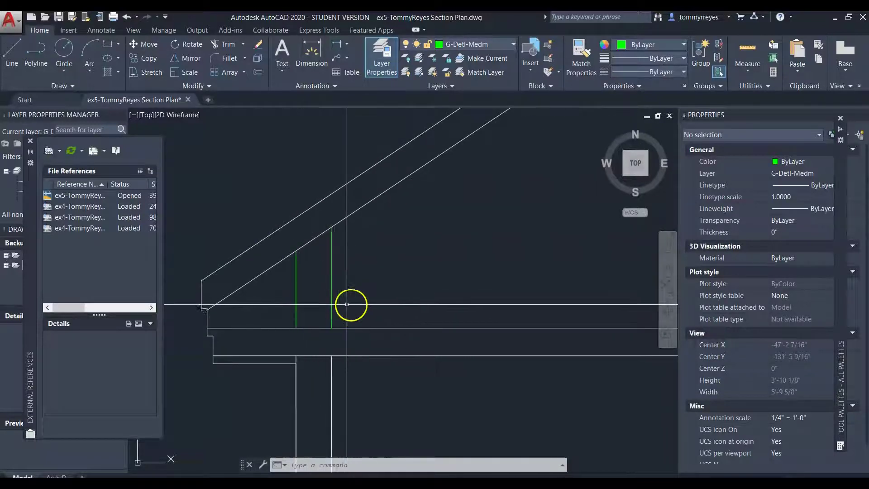
text(ma)
key(Return)
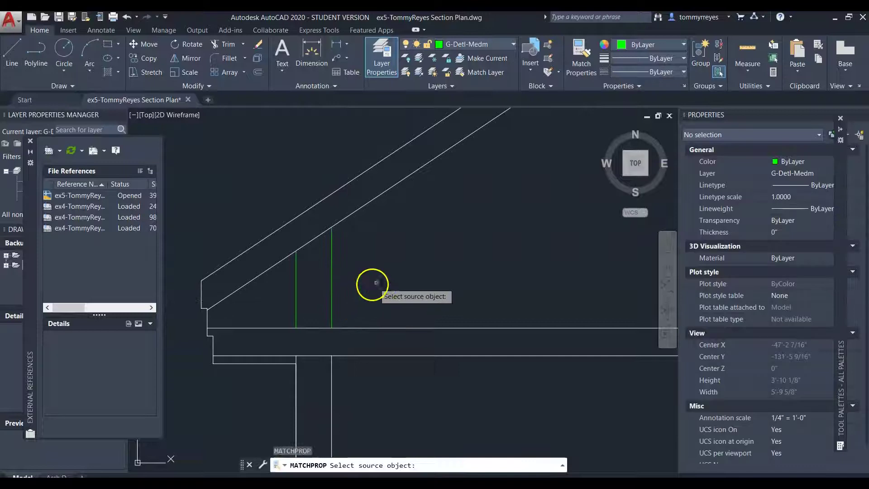
click(366, 327)
click(363, 320)
click(292, 300)
key(Escape)
key(Escape)
text(l)
key(Return)
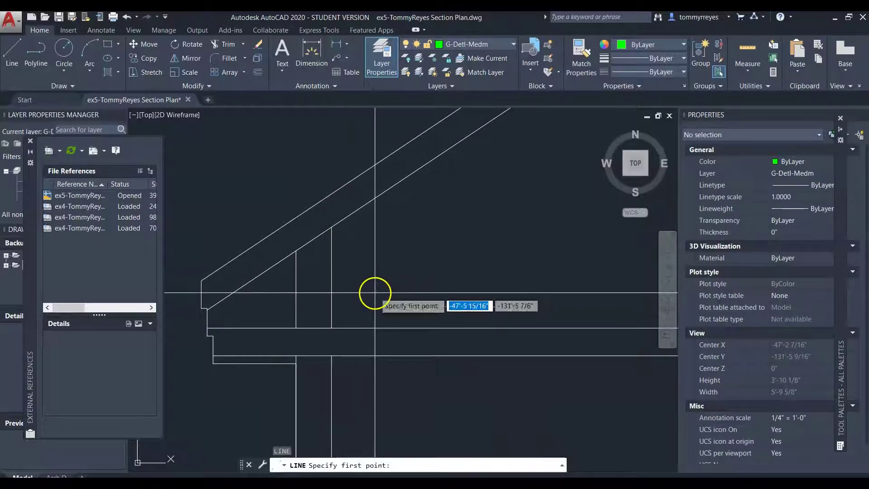
click(332, 356)
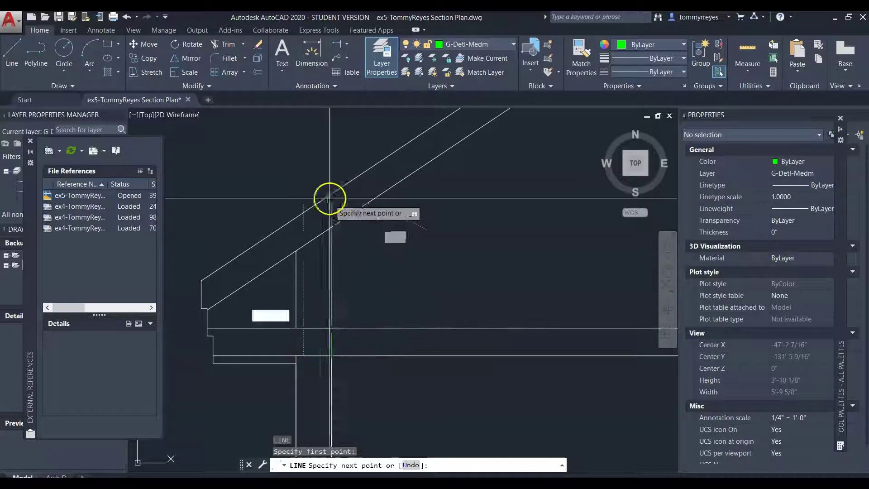
key(Escape)
key(Escape)
- Draw two vertical lines up from the wall faces through the rafter at the smaller roof's east eave
scroll(211, 302, down, 6)
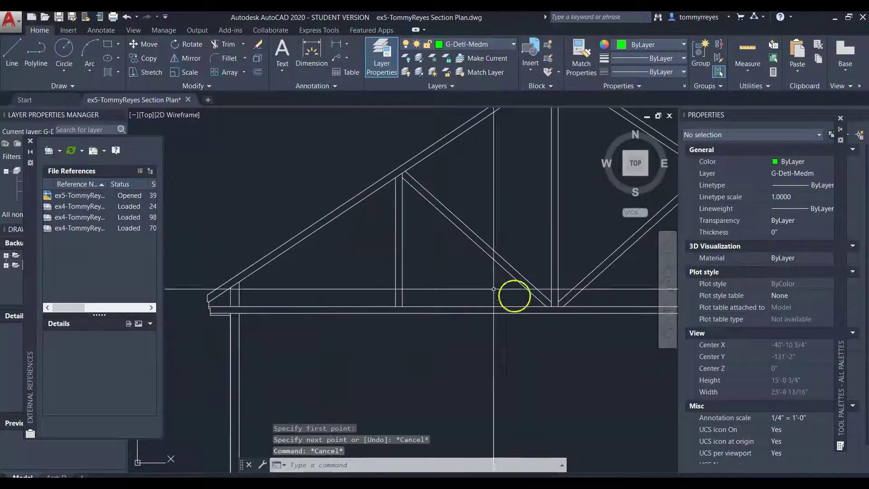
scroll(233, 352, down, 2)
scroll(421, 343, down, 2)
scroll(489, 330, up, 7)
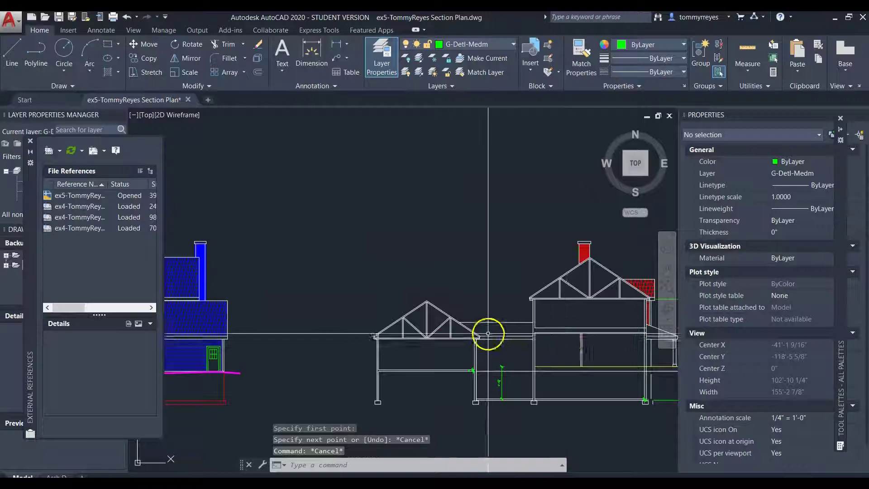
scroll(455, 367, down, 4)
key(Return)
click(462, 342)
click(458, 195)
key(Return)
key(Return)
click(432, 341)
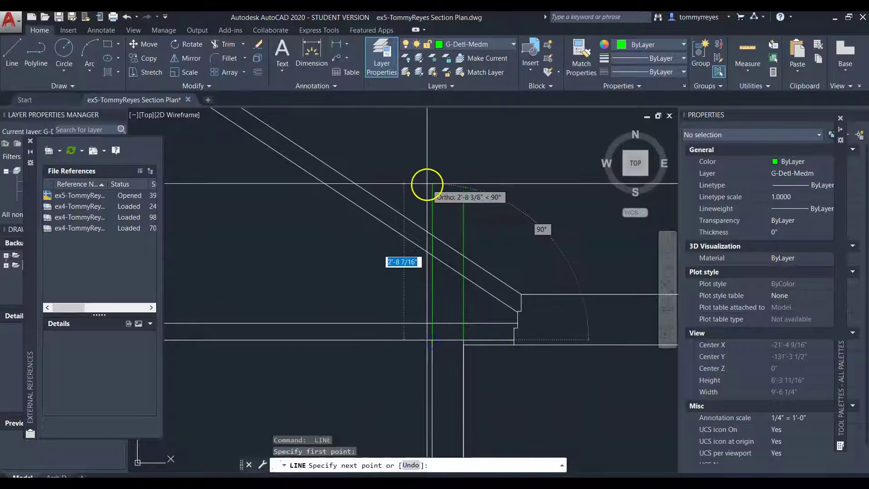
right_click(486, 171)
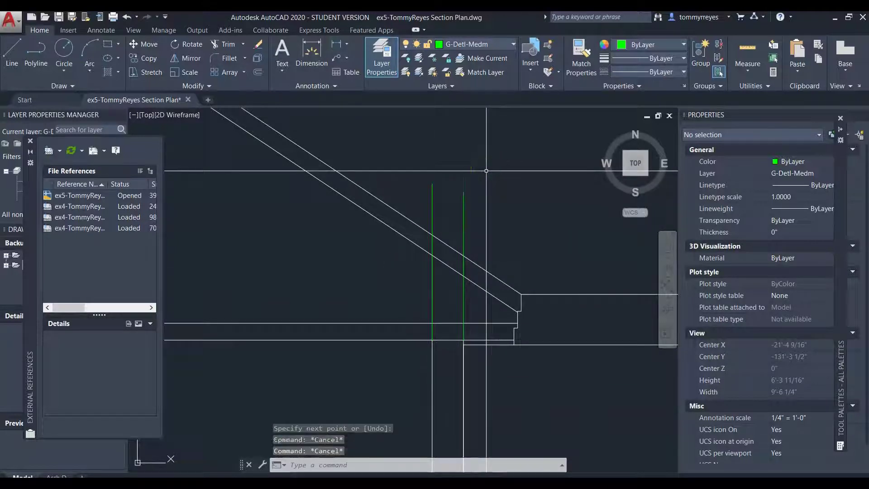
key(Return)
key(Return)
key(Escape)
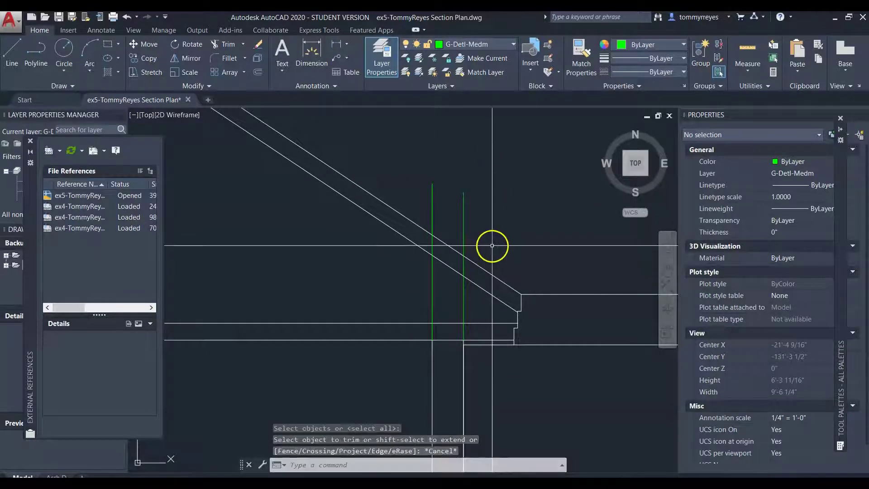
- Trim the two new vertical lines at the smaller roof's east eave above the rafter's lower edge
text(tr)
key(Return)
click(453, 268)
key(Return)
click(494, 190)
click(425, 207)
key(Return)
- Trim away the parts of the two vertical lines that cross the bottom chord at the smaller roof's east eave
key(Return)
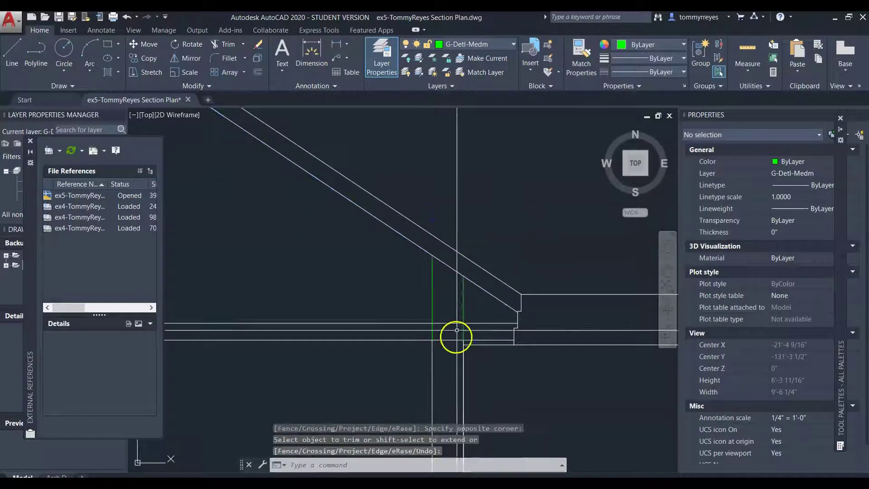
scroll(457, 349, up, 4)
key(Return)
click(487, 301)
click(384, 313)
scroll(453, 308, down, 3)
key(Escape)
- Match the two green vertical lines at the smaller roof's east eave to the properties of the wall line below
text(ma)
key(Return)
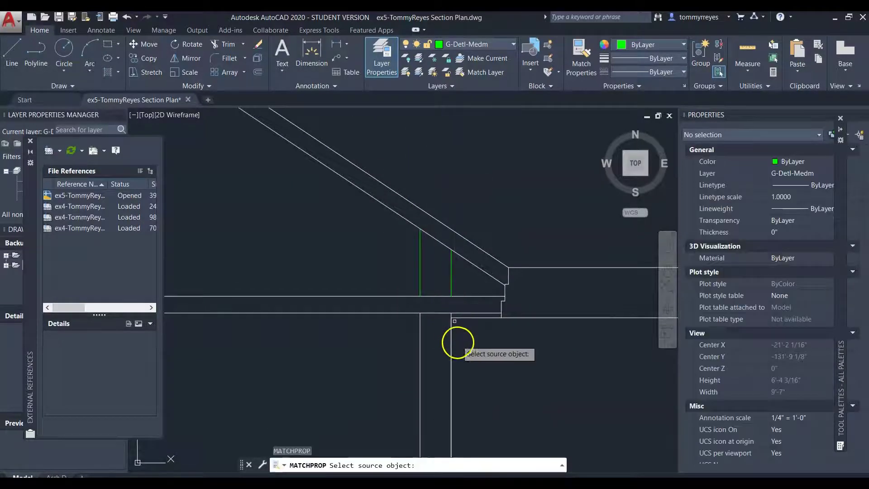
click(452, 349)
click(394, 291)
scroll(525, 323, down, 2)
key(Escape)
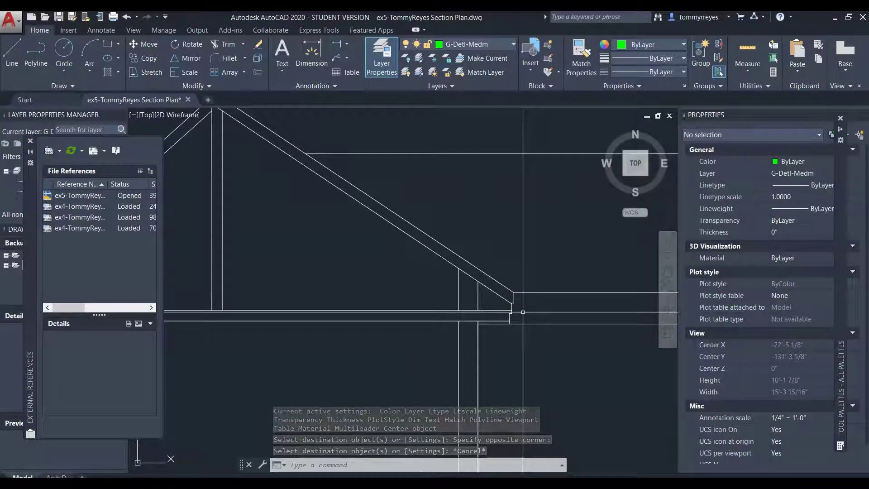
- Draw two vertical lines up from the wall faces through the rafter at the taller roof's west eave
scroll(404, 288, down, 5)
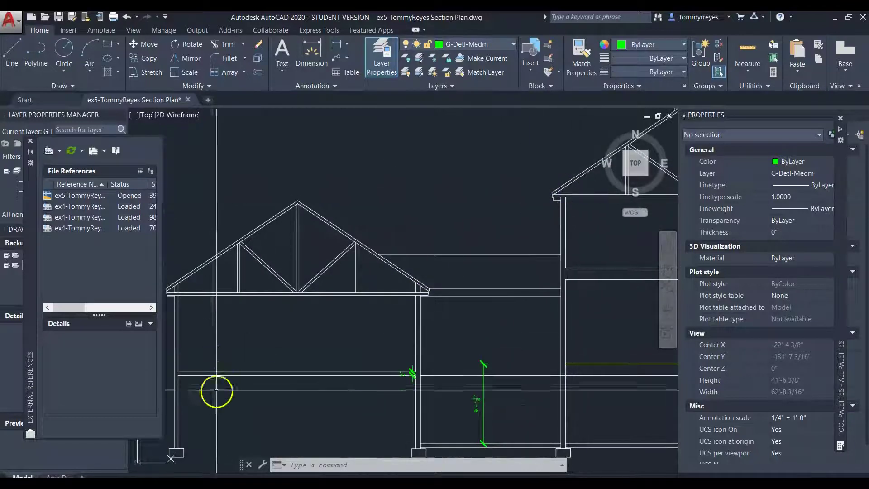
scroll(598, 181, up, 7)
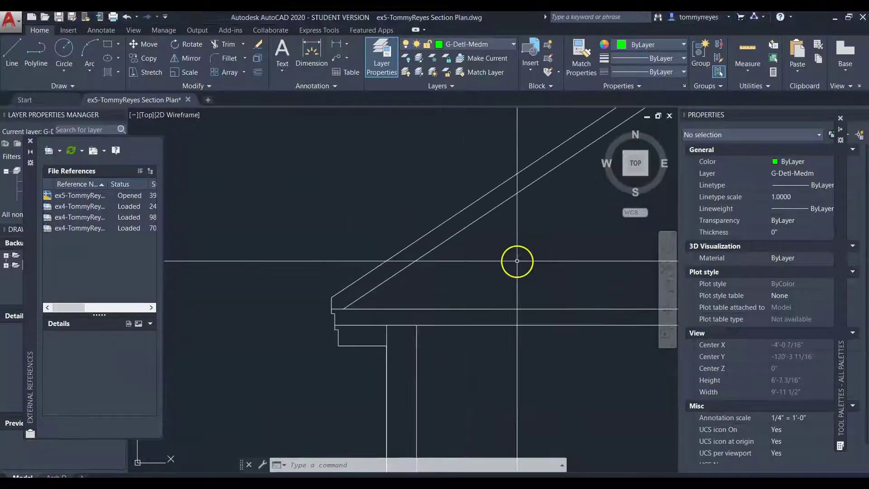
text(l)
key(Return)
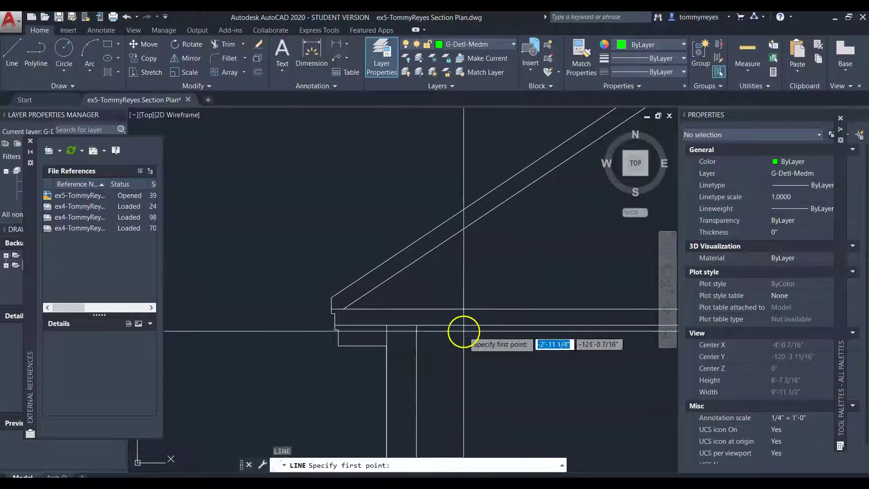
click(416, 324)
click(430, 175)
key(Return)
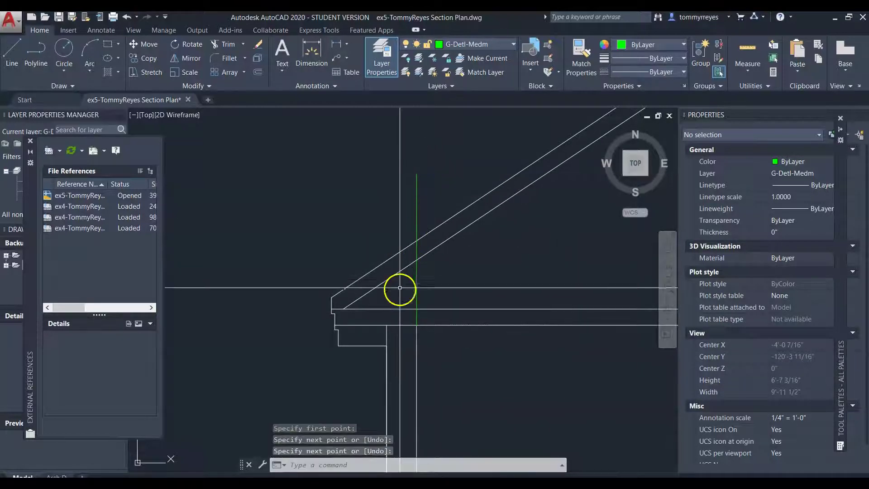
key(Return)
click(390, 179)
key(Return)
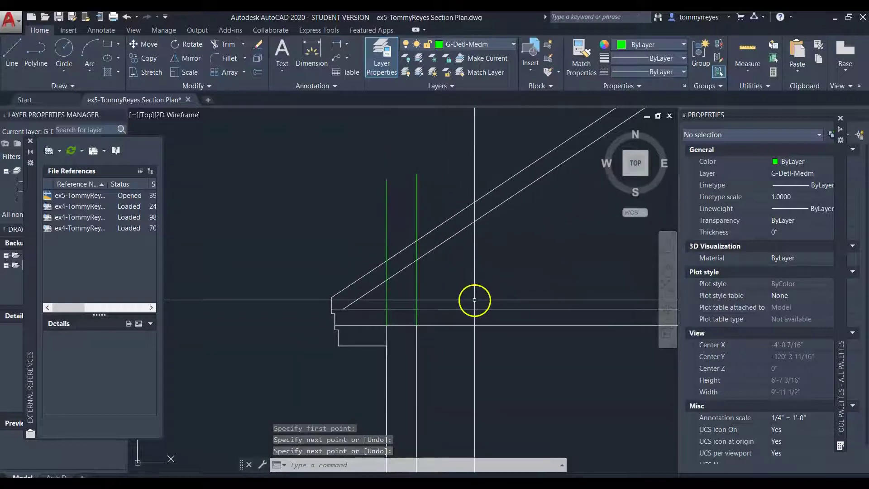
- Trim the two vertical lines at the taller roof's west eave above the rafter's lower edge
text(tr)
key(Return)
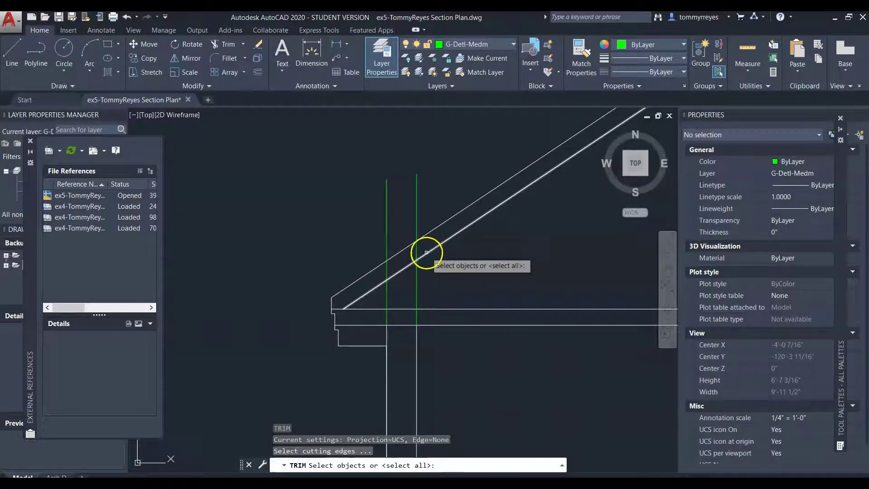
click(427, 253)
key(Return)
click(431, 188)
click(378, 194)
key(Return)
- Trim away the parts of the two vertical lines that cross the bottom chord at the taller roof's west eave
key(Return)
key(Return)
click(426, 315)
click(380, 316)
scroll(238, 326, down, 12)
key(Return)
- Draw two vertical lines up from the wall faces through the rafter at the taller roof's east eave
scroll(353, 327, up, 8)
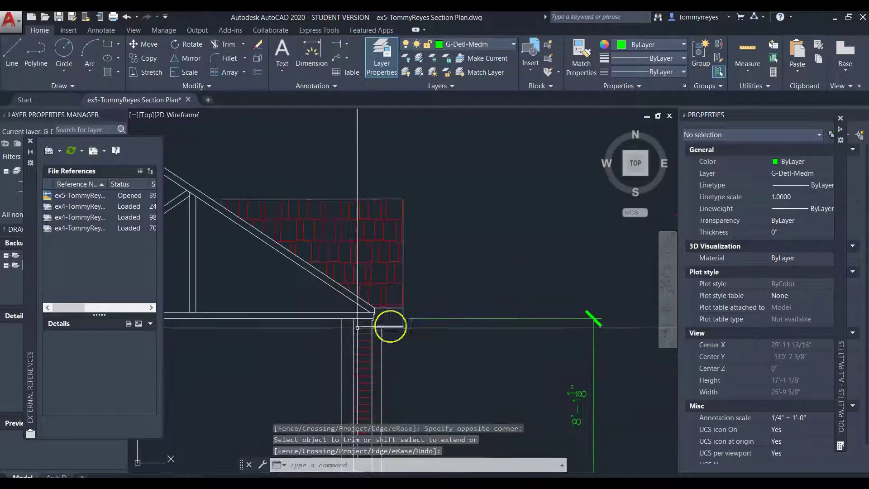
text(l)
key(Return)
scroll(335, 301, up, 8)
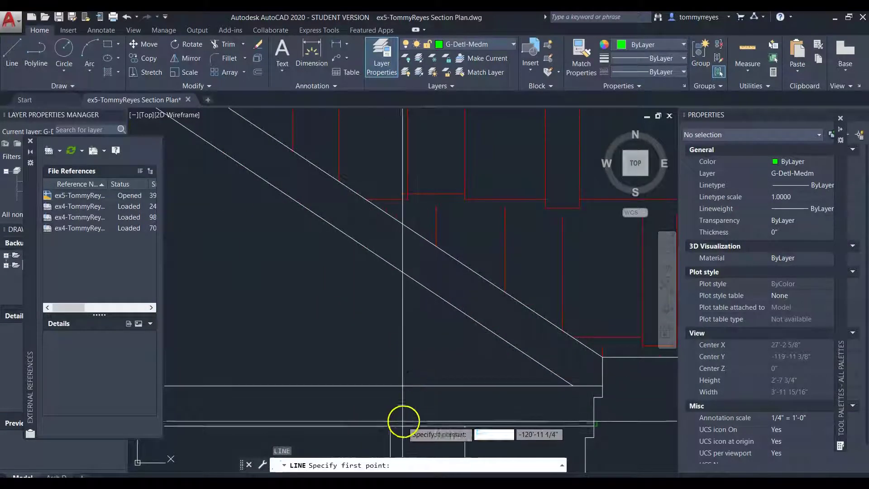
click(390, 427)
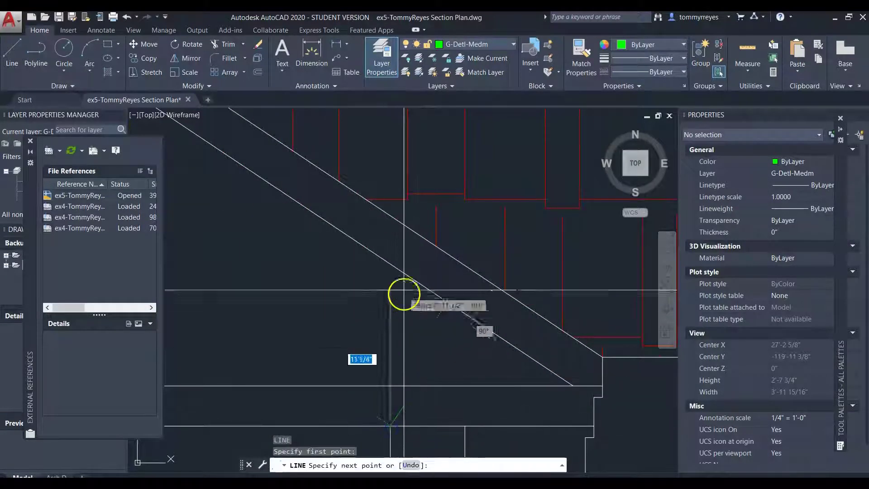
click(389, 162)
key(Return)
key(Return)
click(468, 426)
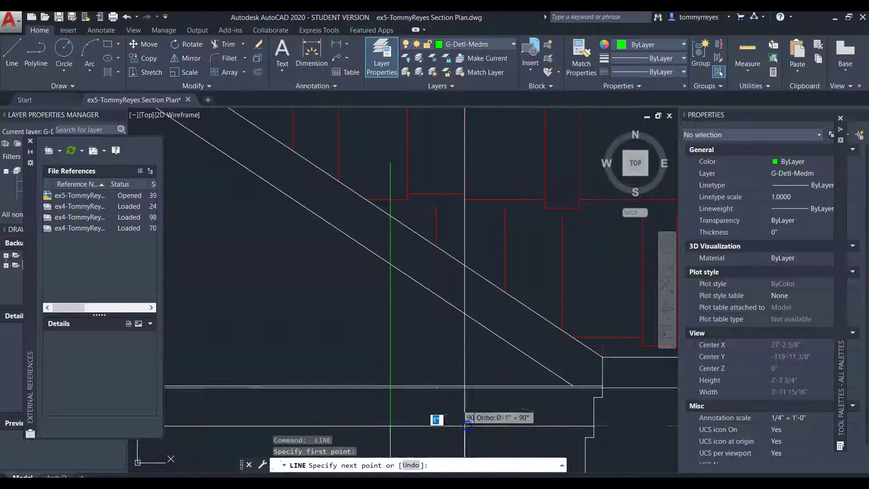
- Trim the two vertical lines at the taller roof's east eave above the rafter's lower edge
text(tr)
key(Return)
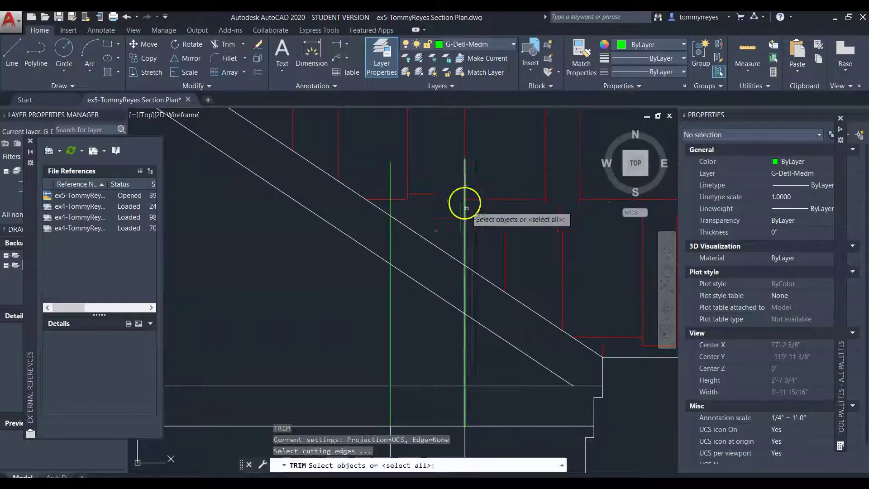
click(474, 291)
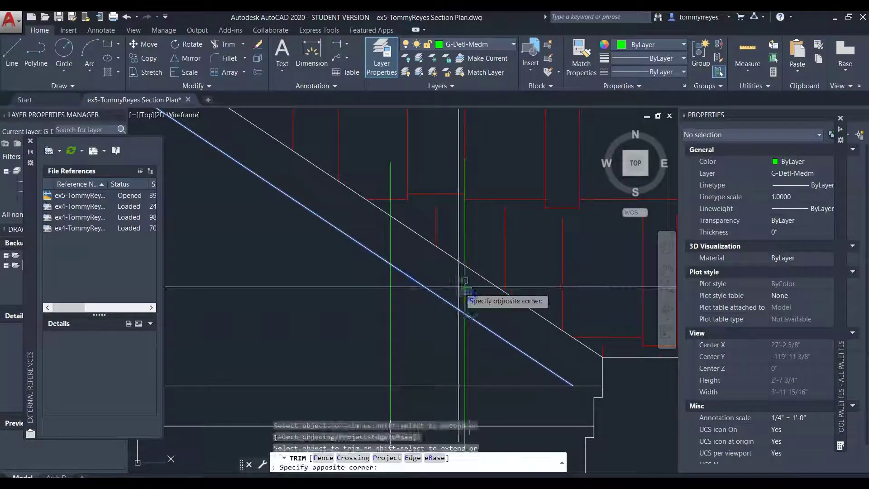
click(458, 284)
click(396, 232)
click(371, 231)
scroll(384, 218, down, 8)
key(Return)
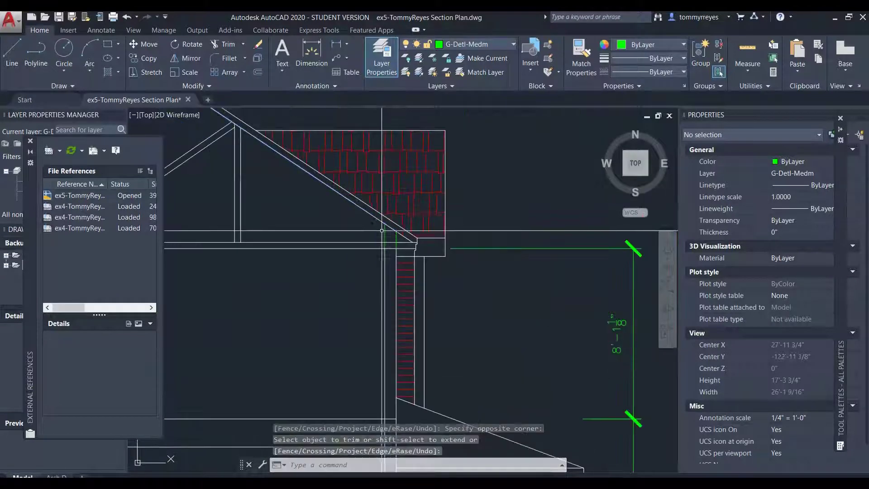
- Trim away the parts of the two vertical lines that cross the bottom chord at the taller roof's east eave
scroll(383, 235, up, 8)
key(Return)
key(Return)
click(493, 297)
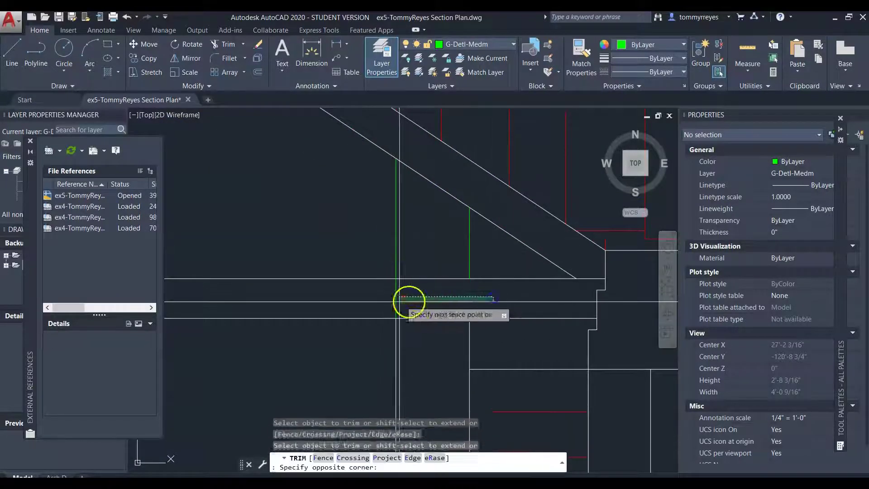
click(367, 305)
scroll(441, 290, down, 2)
key(Escape)
- Match the two green vertical lines at the taller roof's east eave to the properties of the wall line below
text(ma)
key(Return)
click(458, 321)
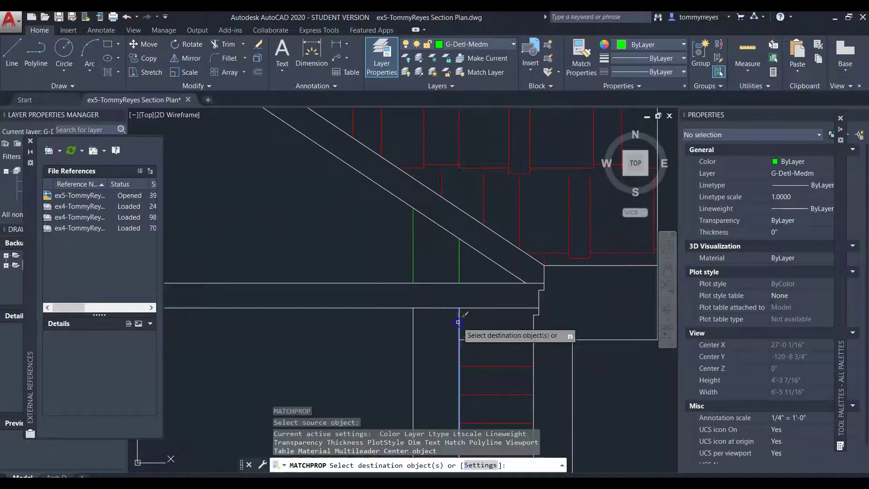
click(463, 263)
click(403, 254)
- Apply the same wall line properties to the two green vertical lines at the taller roof's west eave
scroll(525, 271, down, 6)
scroll(359, 279, up, 5)
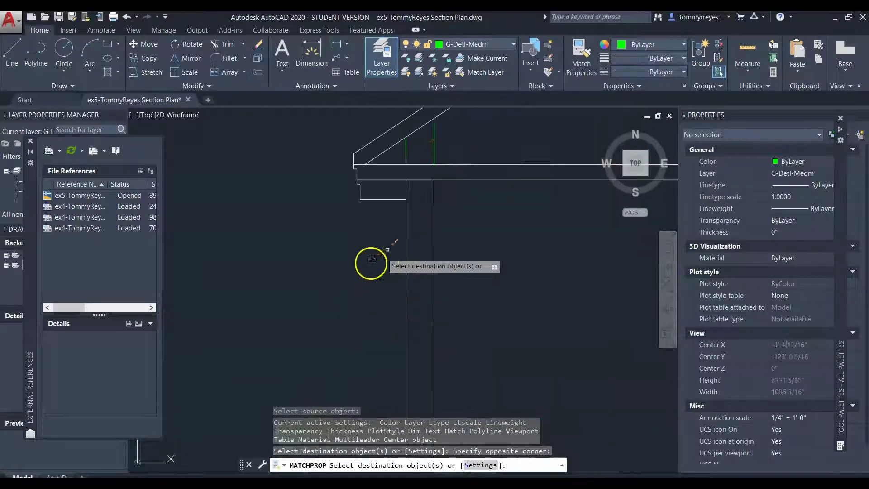
click(445, 148)
click(400, 156)
scroll(348, 247, down, 6)
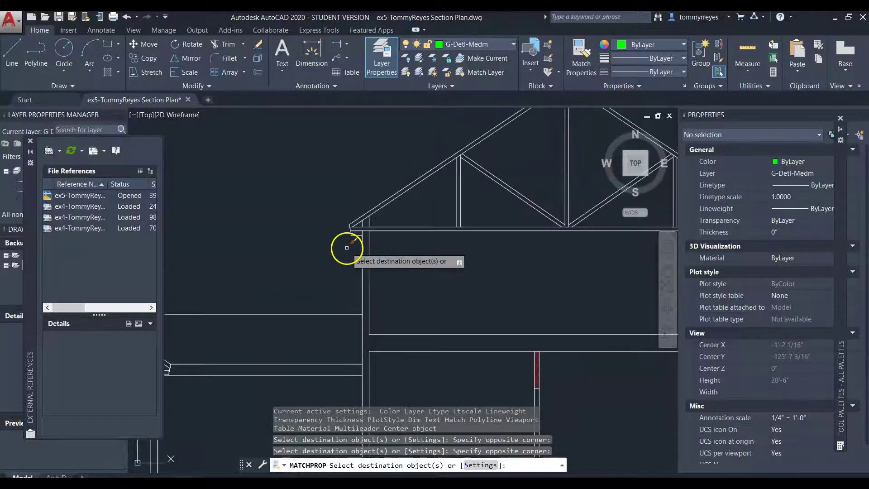
key(Escape)
key(Escape)
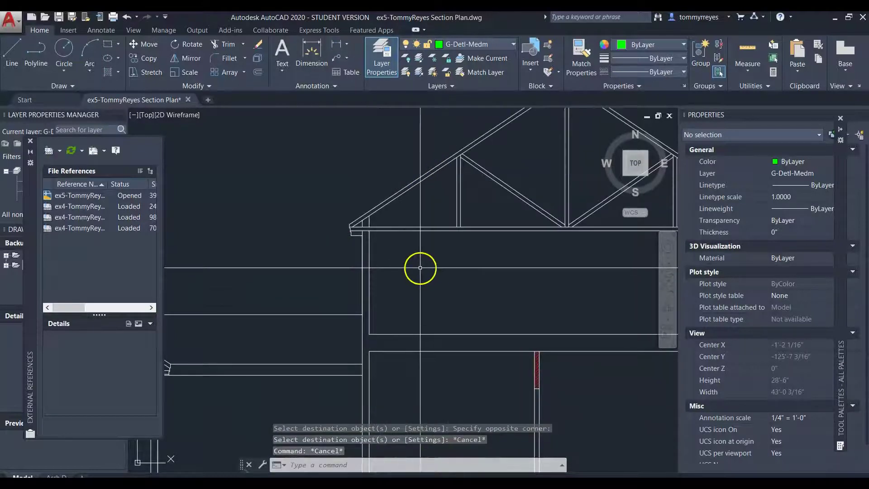
scroll(411, 209, up, 5)
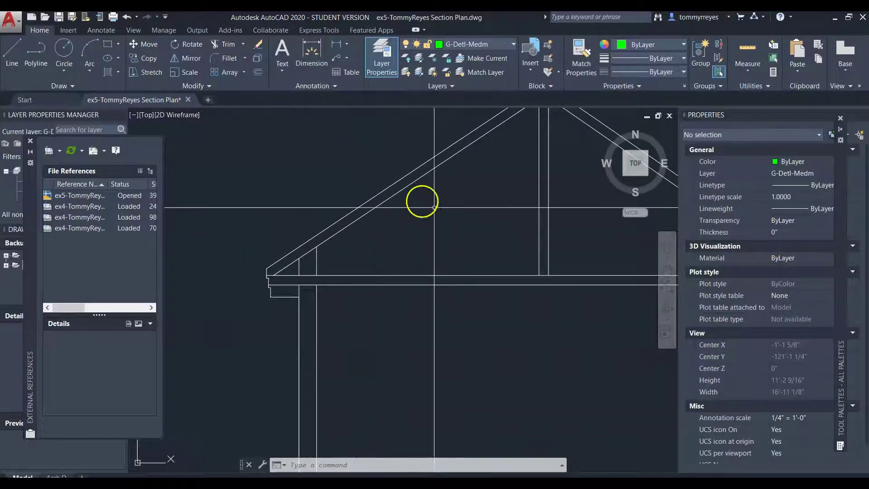
scroll(279, 282, down, 5)
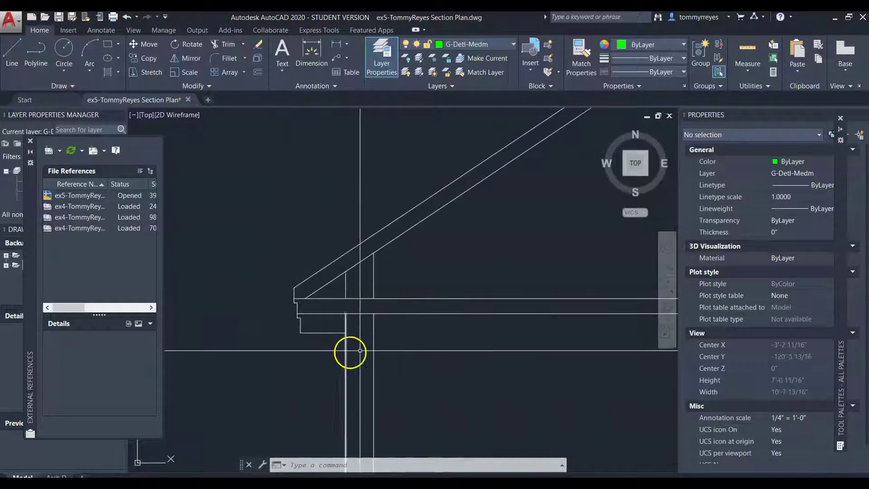
scroll(339, 388, down, 3)
scroll(275, 368, up, 8)
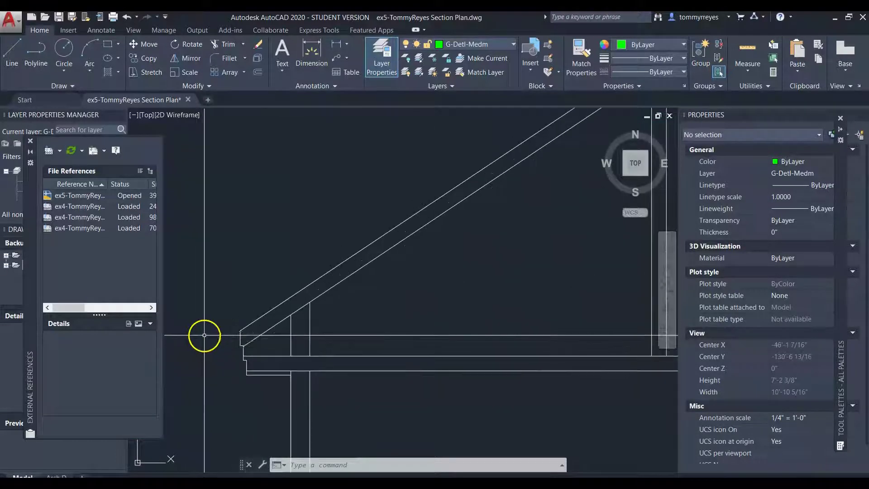
scroll(258, 301, down, 5)
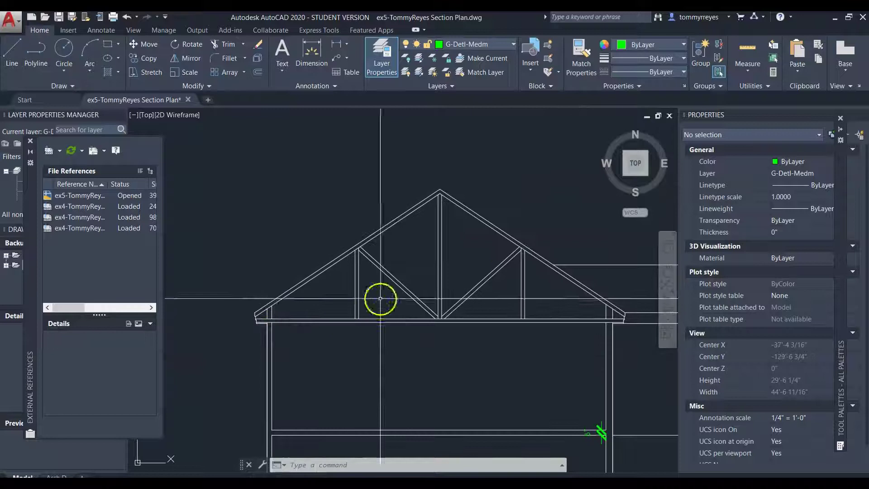
- Offset the lower edge of the taller roof's west rafter 2 inches toward the inside of the truss
scroll(501, 227, up, 4)
scroll(407, 299, down, 5)
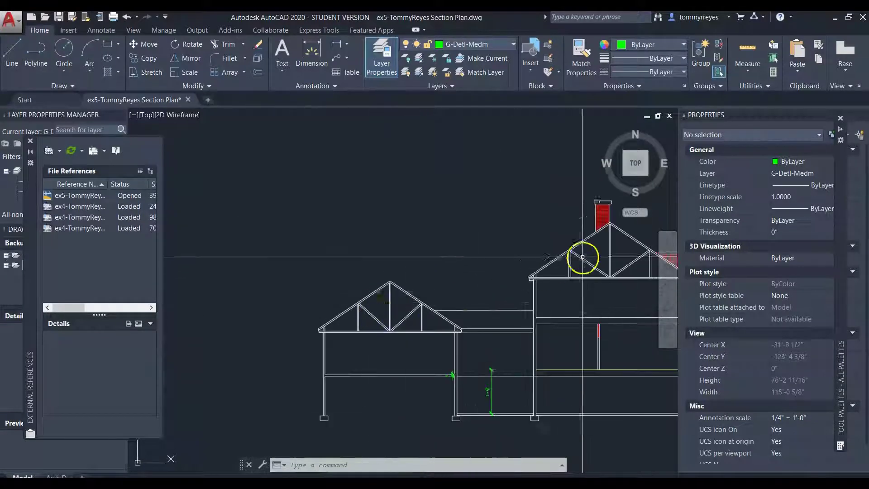
scroll(547, 266, up, 3)
text(o)
key(Return)
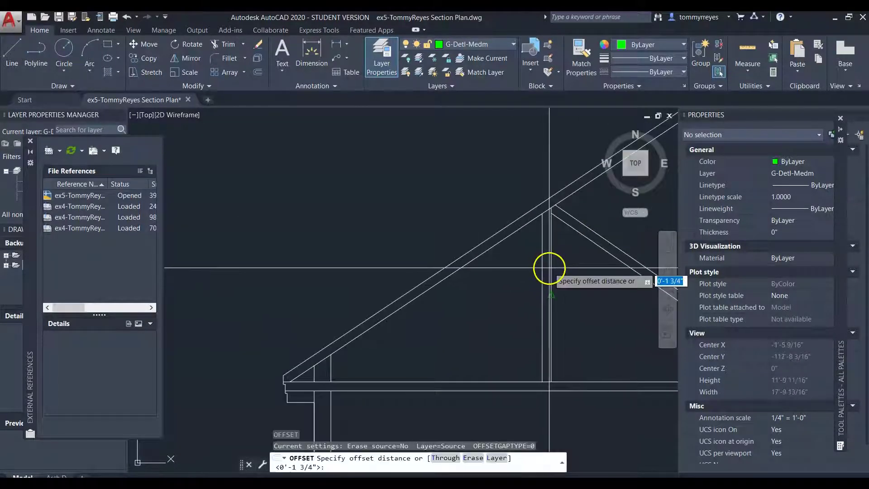
key(Return)
click(419, 296)
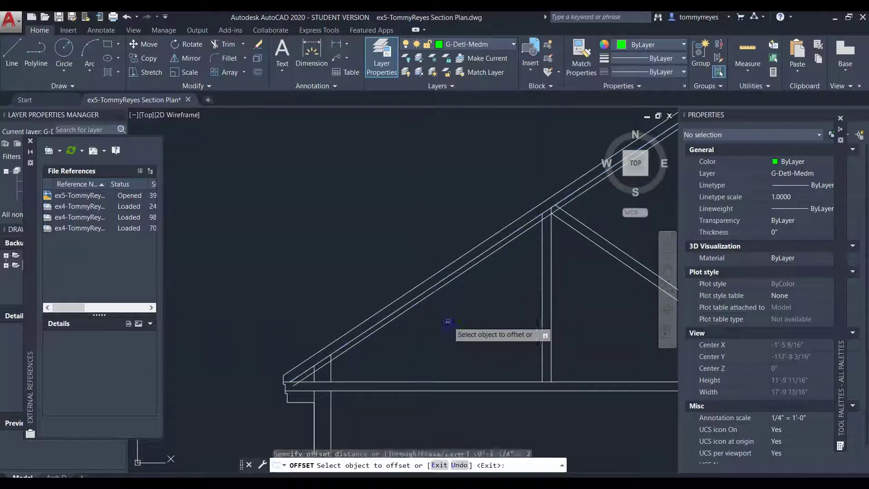
click(446, 326)
- Offset the lower edge of the taller roof's east rafter inward by the same 2 inches
scroll(336, 381, down, 6)
scroll(414, 388, up, 4)
scroll(398, 259, down, 3)
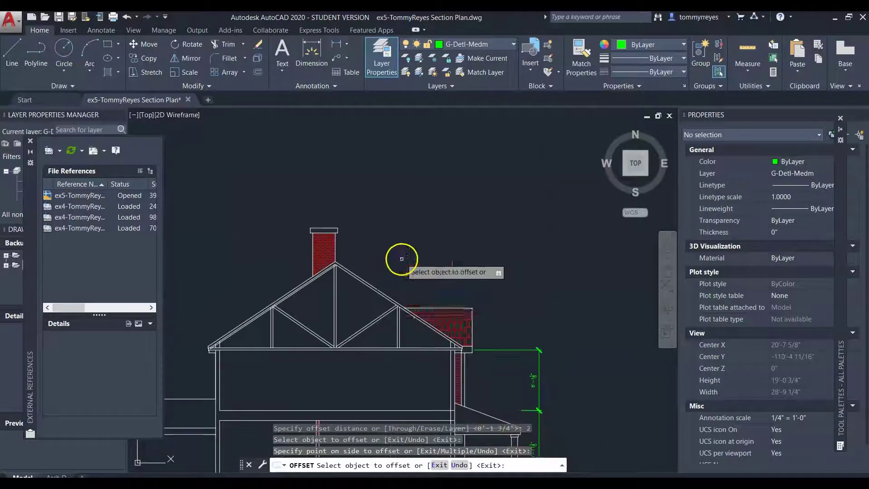
scroll(413, 320, up, 4)
click(401, 330)
click(391, 356)
scroll(441, 276, down, 4)
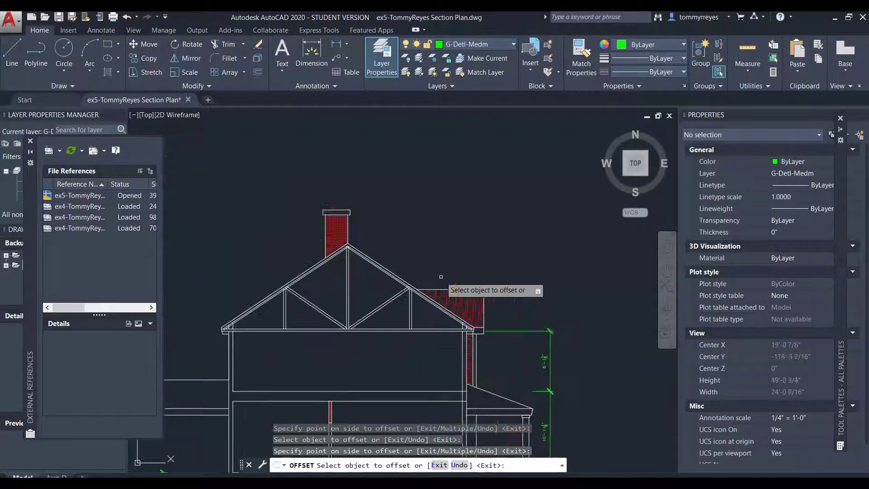
- Offset the lower edge of the shorter roof's west rafter 2 inches into the truss
scroll(475, 288, down, 5)
scroll(388, 301, up, 7)
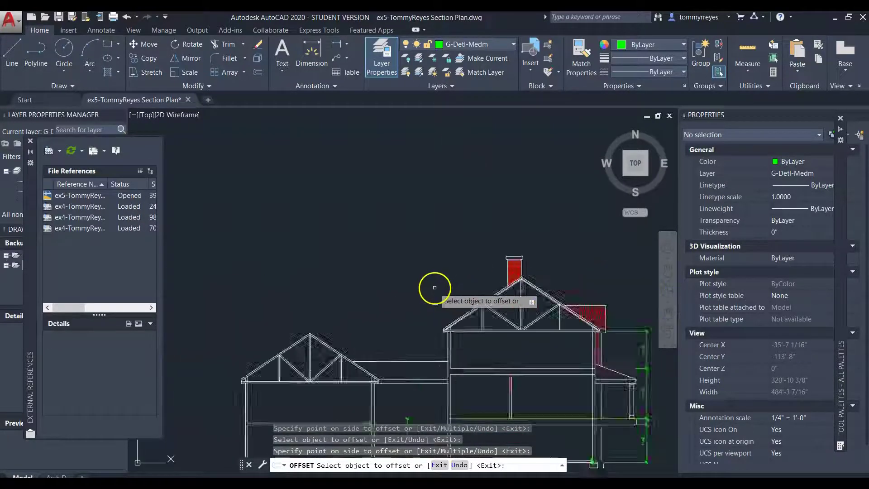
scroll(465, 295, down, 4)
scroll(430, 330, up, 8)
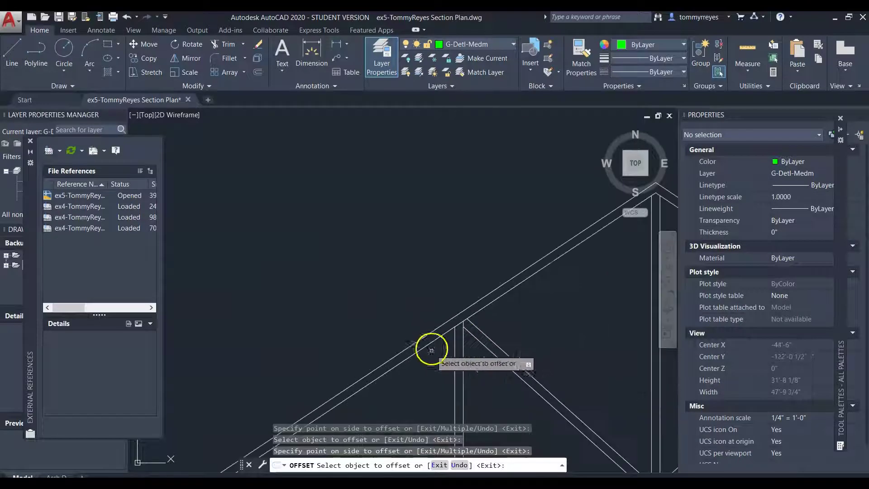
click(411, 357)
click(420, 374)
scroll(389, 366, down, 6)
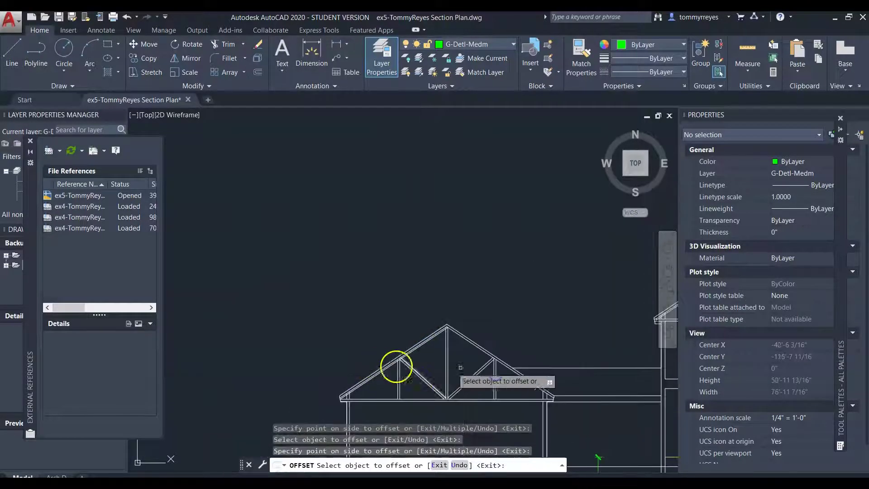
- Offset the lower edge of the shorter roof's east rafter 2 inches into the truss
scroll(478, 360, up, 4)
click(496, 329)
click(475, 287)
scroll(464, 290, down, 2)
scroll(437, 293, up, 2)
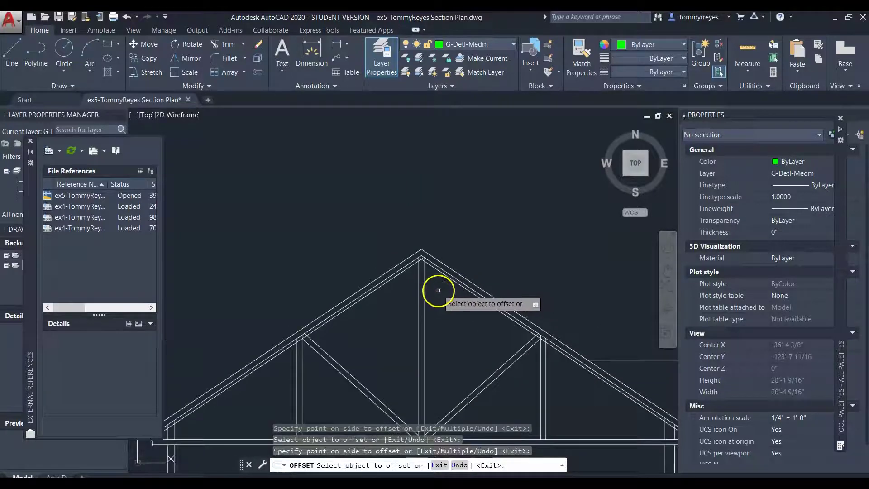
scroll(514, 322, up, 4)
scroll(510, 276, down, 4)
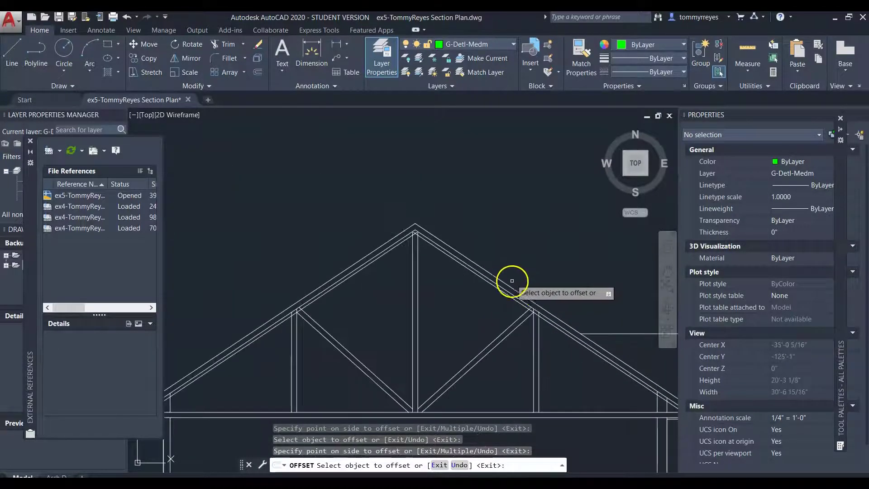
- Erase the original lower edge line of the shorter roof's east rafter, keeping the inner offset line
key(Escape)
scroll(528, 340, up, 8)
click(528, 344)
key(Delete)
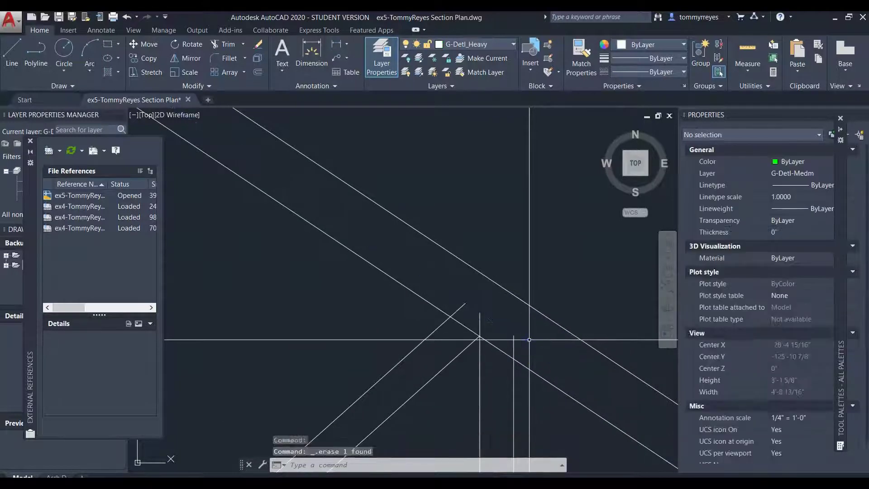
- Trim the vertical and diagonal web lines that run past the new lower edge of the shorter roof's east rafter
text(tr)
key(space)
key(space)
click(519, 343)
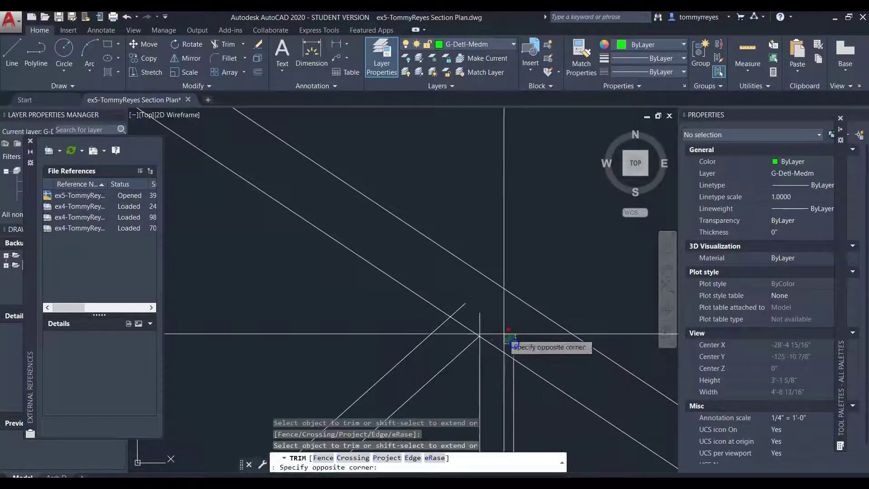
click(504, 334)
click(481, 322)
click(462, 306)
scroll(489, 299, down, 5)
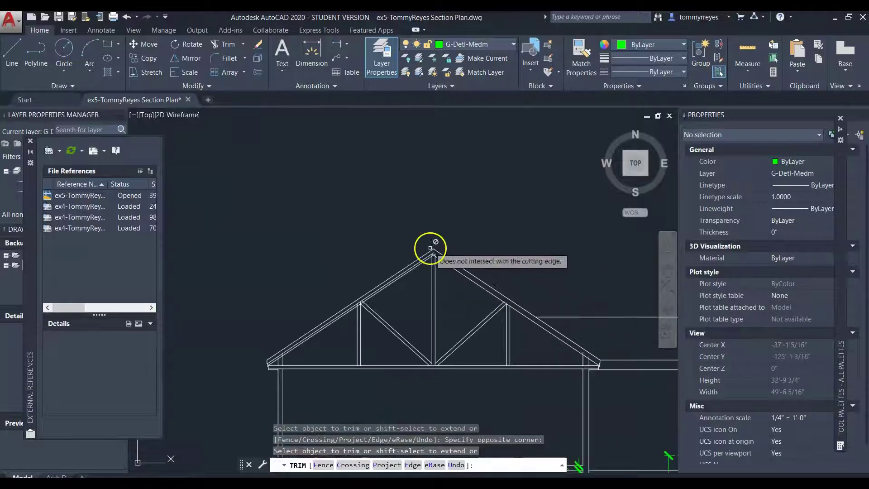
- Erase the original lower edge line of the shorter roof's west rafter
scroll(430, 248, up, 4)
key(space)
click(397, 290)
click(369, 289)
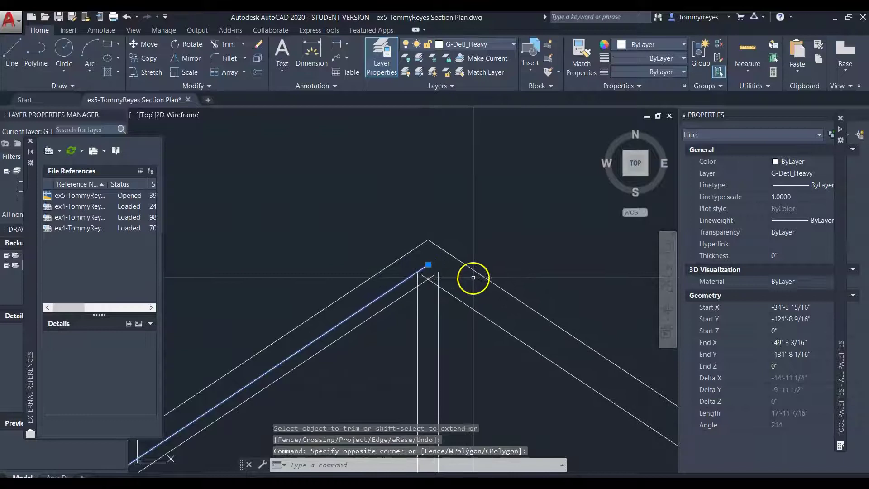
key(Delete)
- Trim the center post lines and the crossing rafter edge ends at the shorter roof's ridge
key(space)
key(space)
scroll(435, 264, up, 6)
click(481, 295)
click(431, 314)
click(413, 292)
click(368, 316)
- Trim the diagonal and vertical web lines to the new lower edge of the shorter roof's west rafter
scroll(443, 259, down, 6)
scroll(326, 342, up, 3)
scroll(324, 343, up, 2)
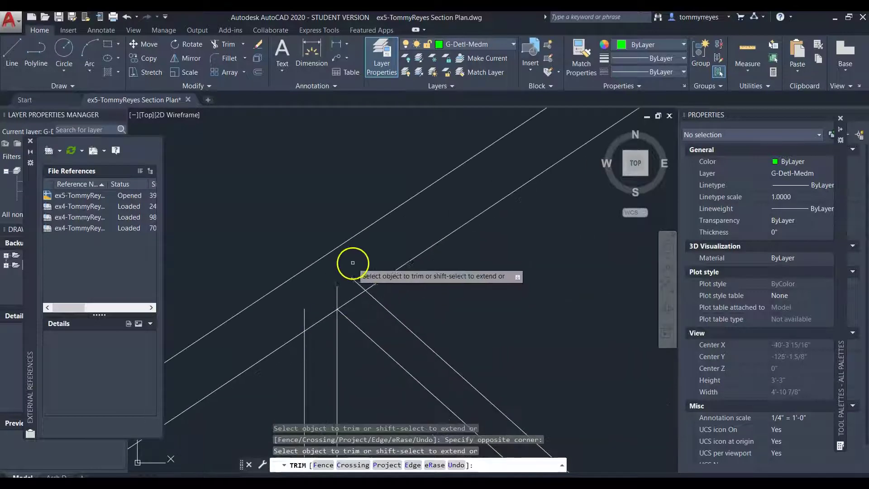
click(362, 271)
click(339, 284)
click(341, 289)
click(325, 299)
click(326, 302)
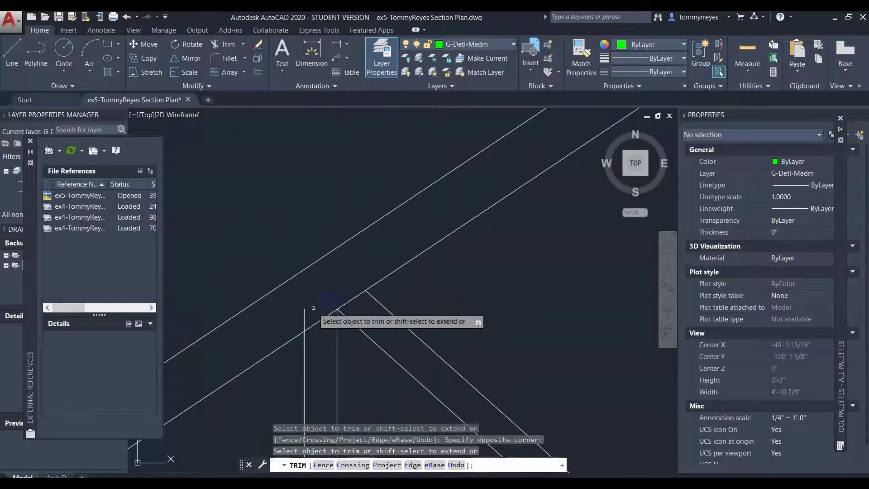
- Trim the two wall verticals at the shorter roof's west eave to the new lower rafter edge
scroll(334, 294, down, 5)
scroll(373, 312, up, 2)
scroll(372, 312, up, 3)
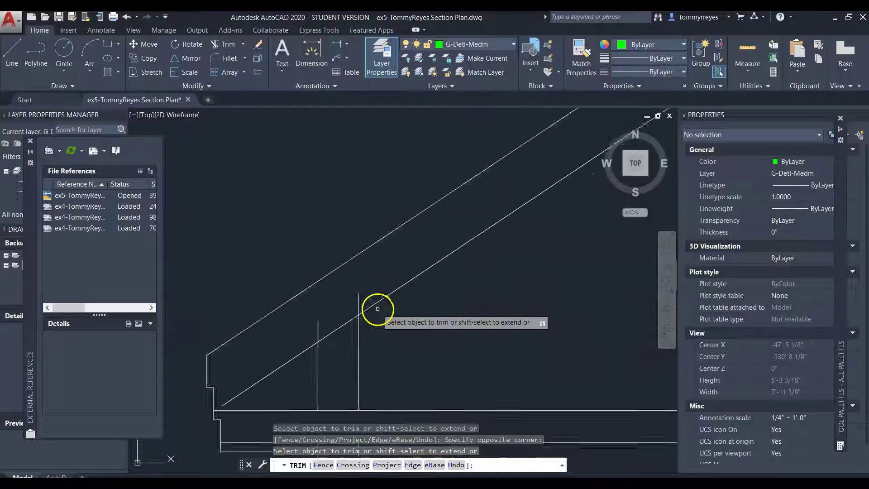
click(325, 290)
click(333, 287)
- Trim the two wall verticals at the shorter roof's east eave to the new lower rafter edge
scroll(272, 343, down, 4)
scroll(440, 337, up, 5)
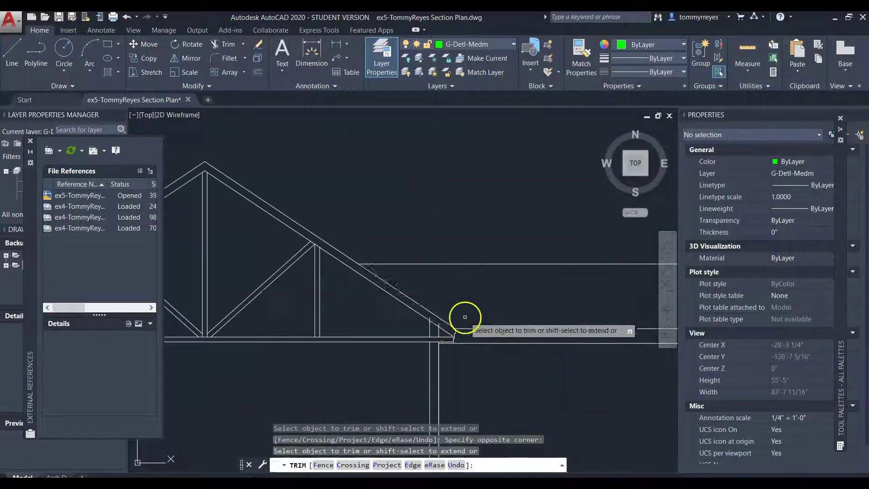
click(398, 322)
click(374, 310)
click(331, 283)
click(301, 311)
- Trim the wall verticals at the taller roof's east eave to the new rafter edge, and cut that edge at the bottom chord
scroll(345, 320, down, 5)
scroll(291, 271, up, 3)
scroll(291, 271, up, 5)
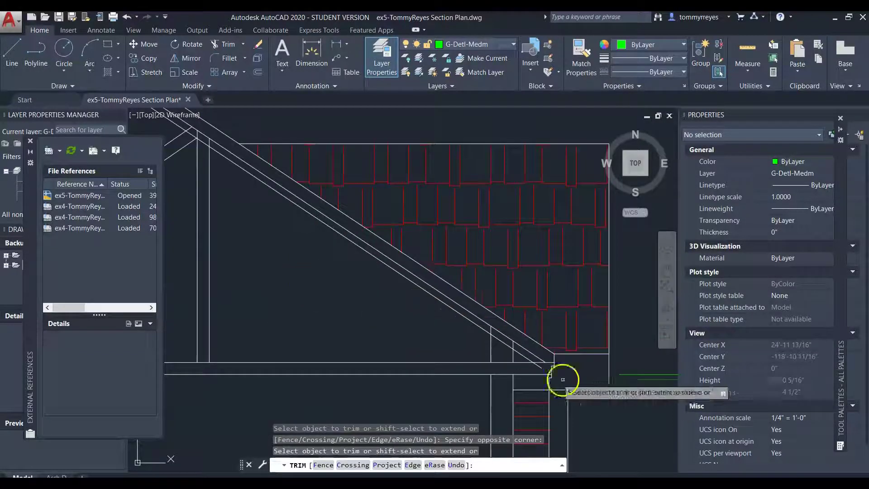
scroll(549, 362, up, 3)
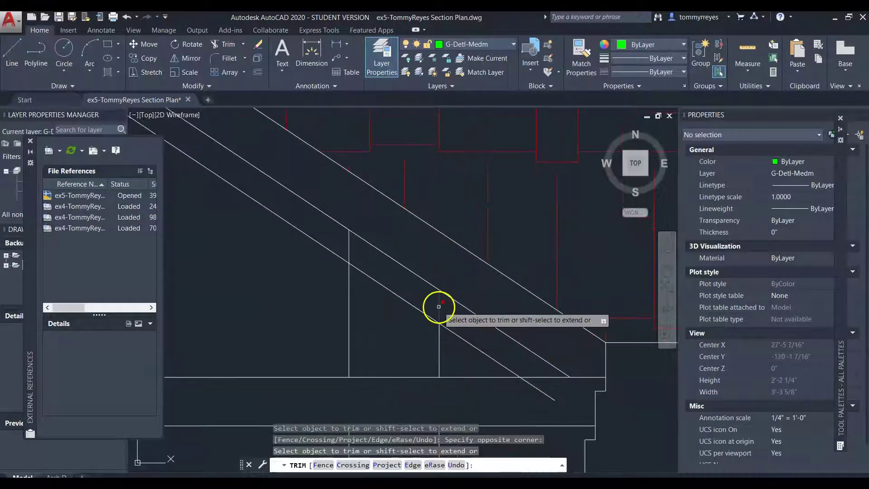
scroll(659, 430, down, 5)
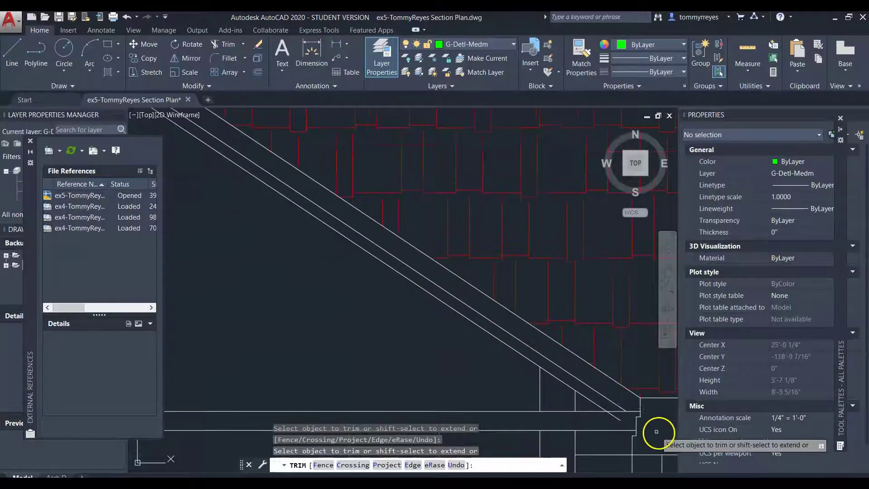
scroll(618, 417, up, 3)
scroll(616, 417, down, 5)
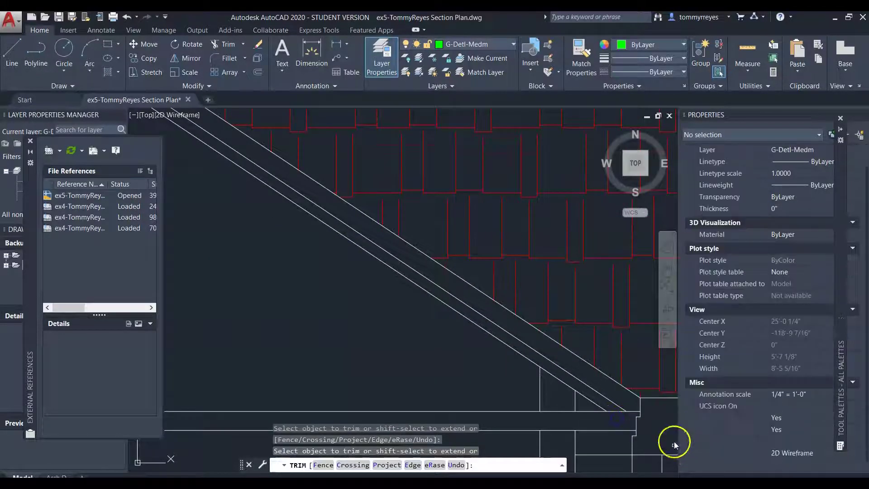
- Trim the vertical and diagonal web lines to the new lower edge of the taller roof's east rafter
scroll(444, 332, up, 5)
scroll(443, 333, up, 2)
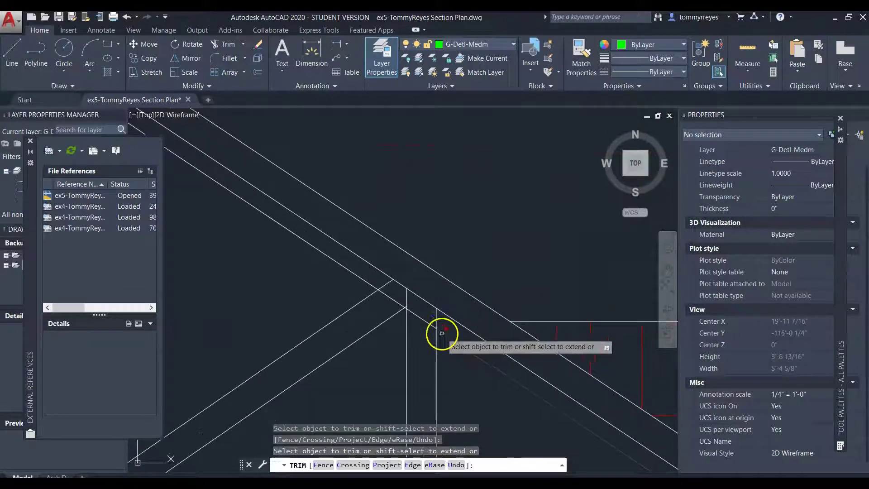
click(436, 320)
click(407, 299)
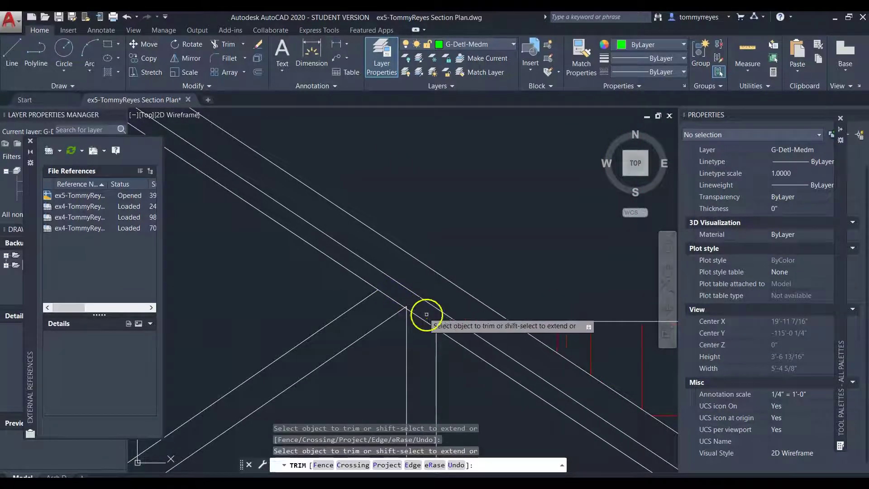
- Trim the center post lines and overlapping rafter edge ends at the taller roof's ridge
scroll(398, 294, down, 5)
scroll(240, 194, up, 5)
scroll(369, 243, down, 3)
scroll(377, 255, up, 3)
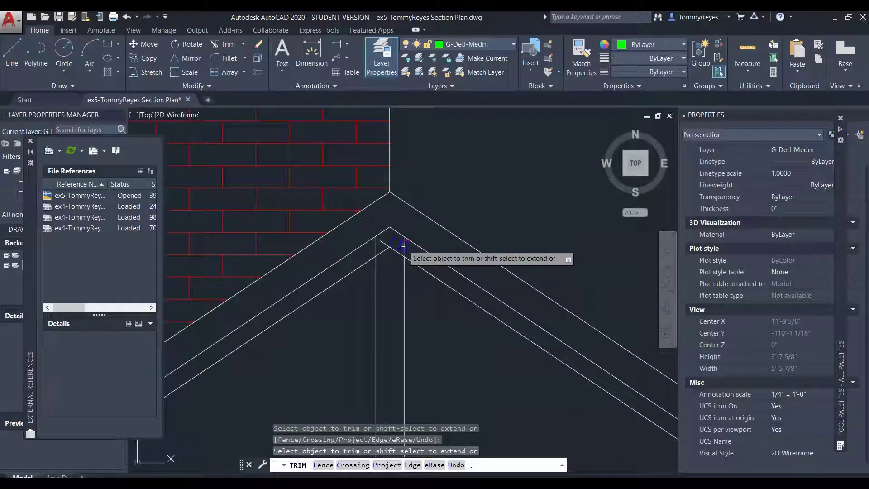
scroll(385, 240, down, 3)
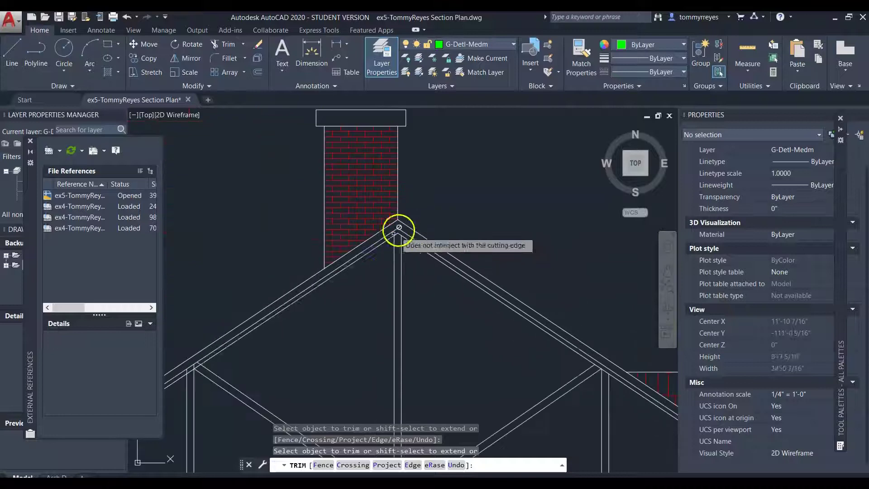
- Trim the diagonal and vertical web lines to the new lower edge of the taller roof's west rafter
scroll(413, 258, down, 2)
scroll(367, 288, up, 1)
scroll(367, 288, up, 5)
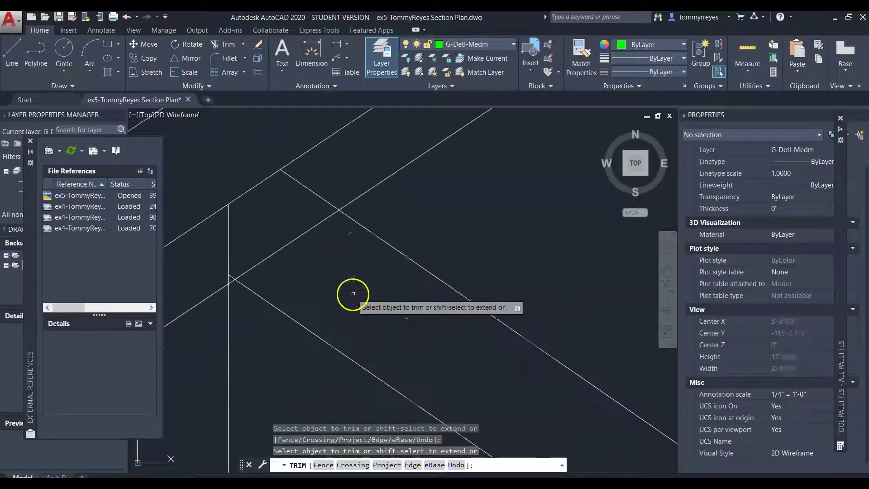
click(311, 195)
click(222, 231)
scroll(222, 232, down, 2)
scroll(340, 203, up, 1)
scroll(311, 220, up, 1)
click(310, 220)
scroll(359, 156, down, 1)
click(336, 171)
- Trim the wall verticals at the taller roof's west eave to the new rafter edge, and cut that edge at the bottom chord
scroll(501, 241, down, 2)
scroll(430, 281, up, 3)
scroll(430, 282, up, 5)
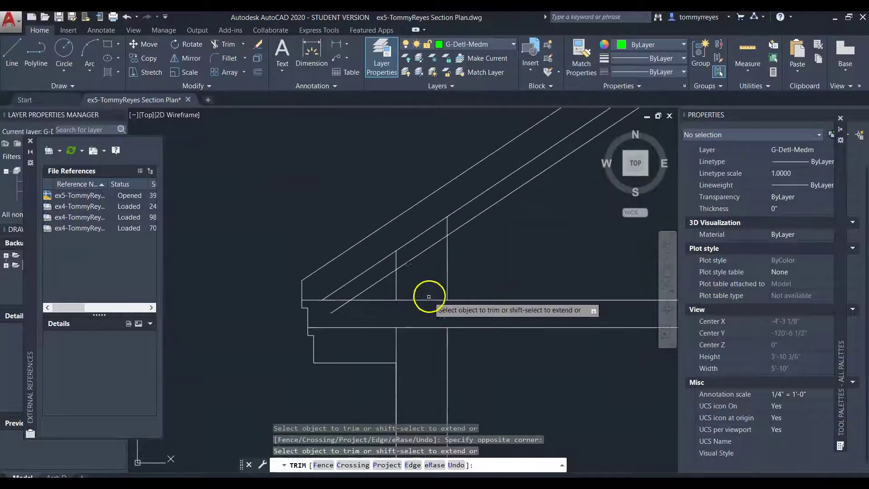
click(446, 224)
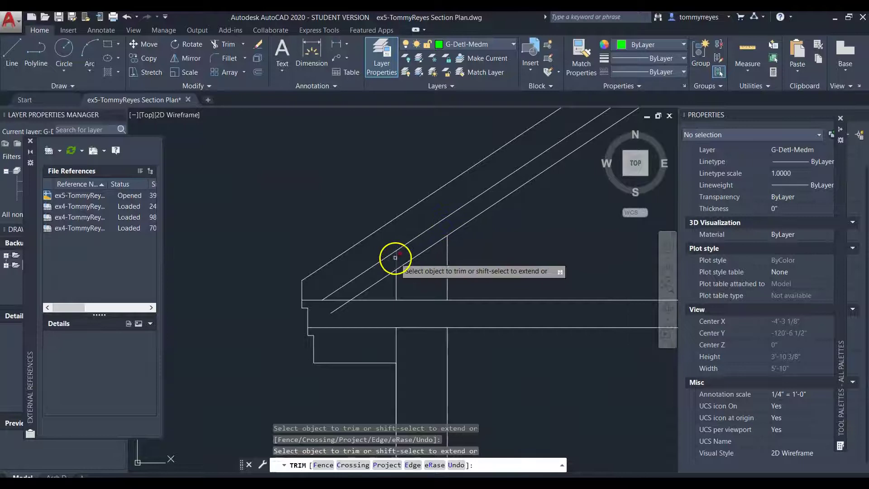
click(395, 258)
click(394, 258)
click(339, 308)
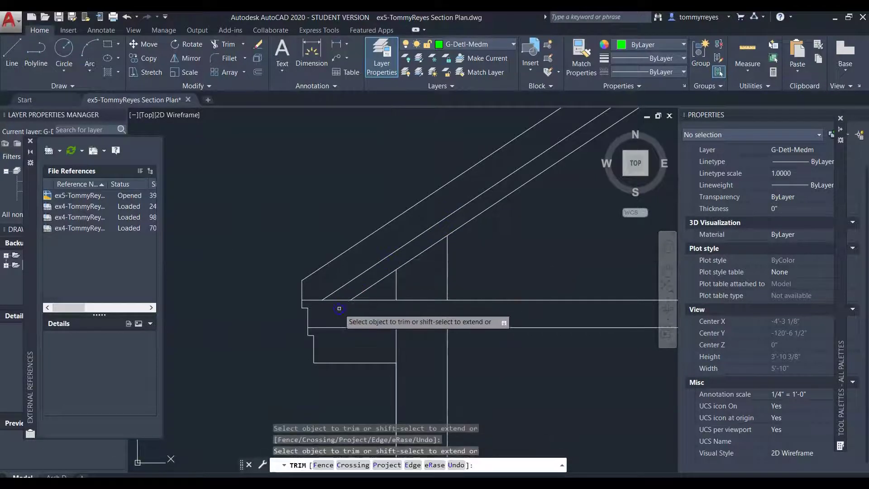
- Erase the original lower edge line of the taller roof's west rafter
key(Return)
click(338, 290)
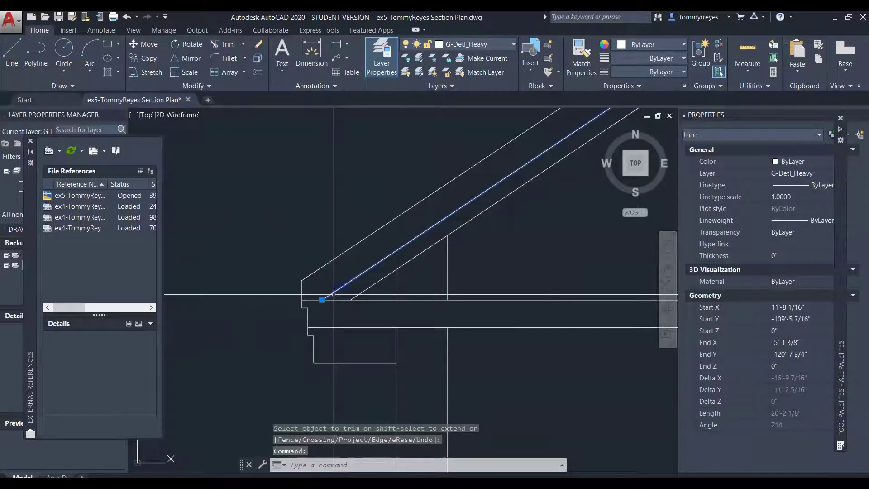
key(Delete)
scroll(311, 330, down, 4)
scroll(505, 278, up, 6)
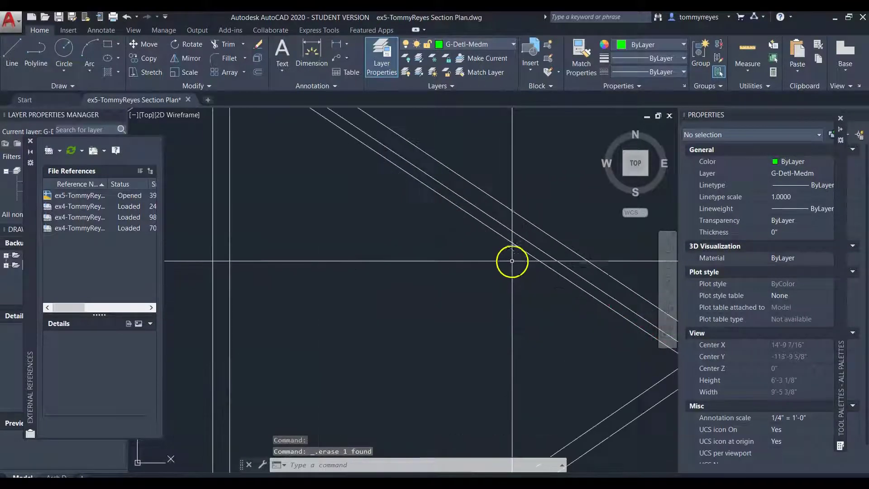
- Extend the lower edge line of the shorter roof's east rafter to the bottom chord at the eave
scroll(528, 243, down, 8)
scroll(402, 342, up, 3)
scroll(401, 341, up, 2)
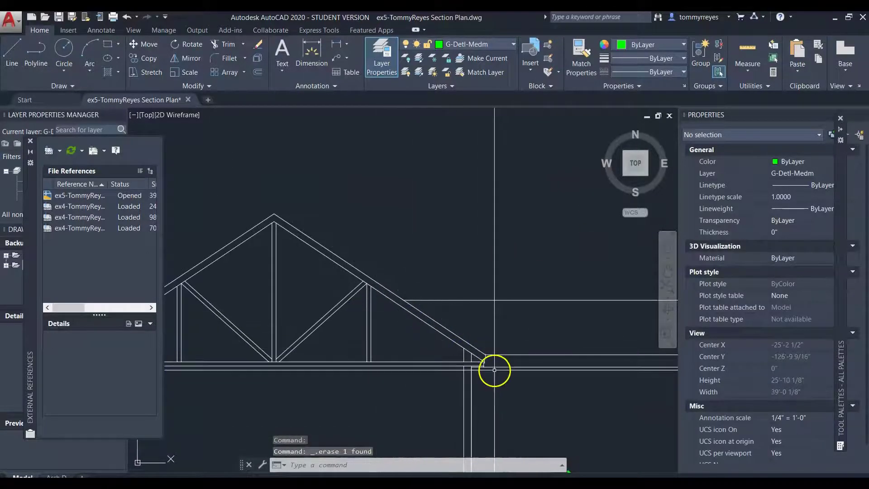
scroll(494, 368, up, 4)
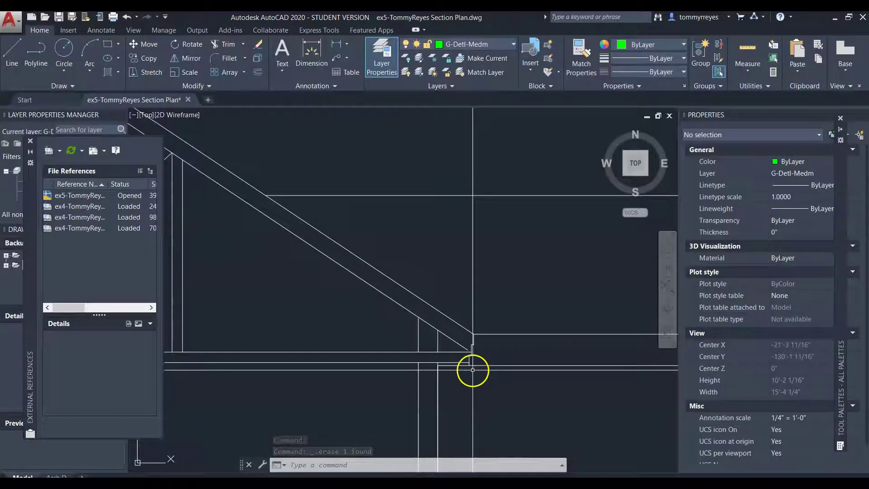
text(x)
key(Return)
scroll(466, 373, up, 3)
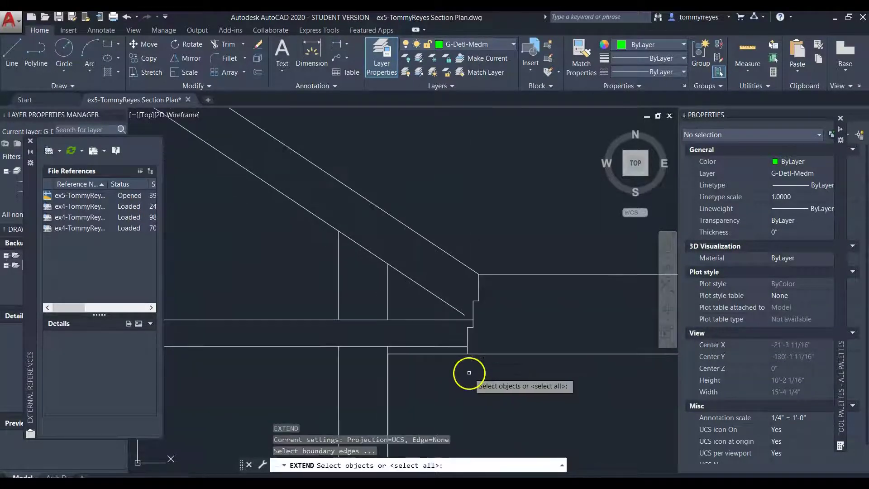
click(500, 296)
key(Return)
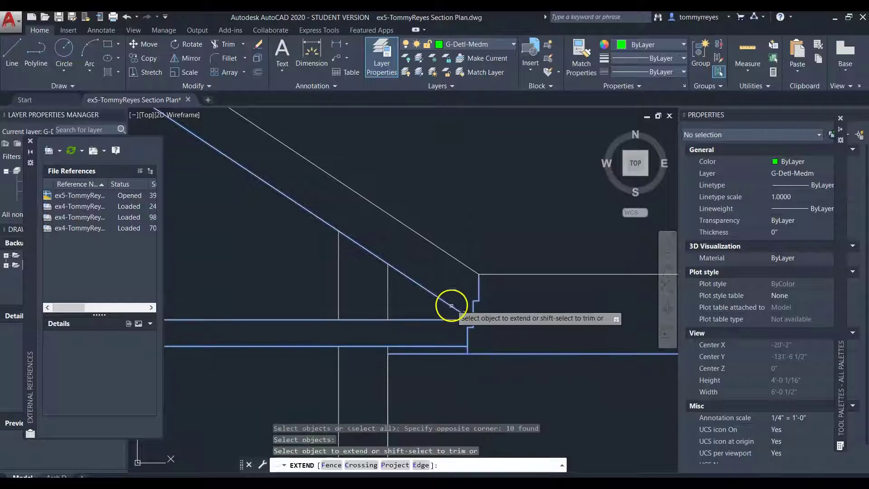
click(455, 307)
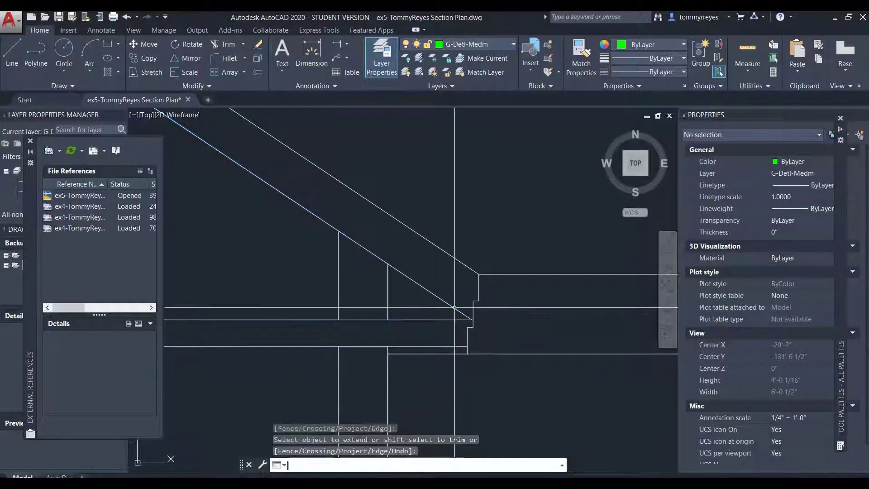
- Try to extend the short lower edge line of the shorter roof's west rafter to the stepped eave lines
key(Return)
click(501, 304)
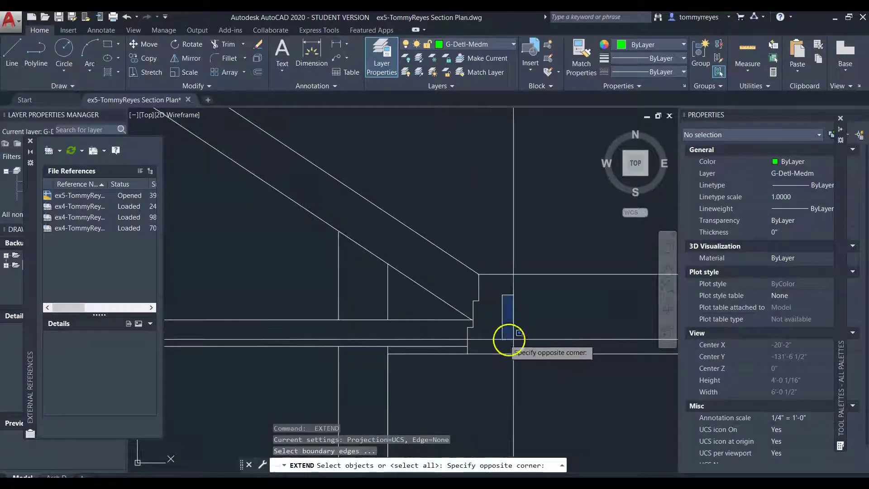
key(Escape)
scroll(555, 342, down, 10)
scroll(394, 341, up, 5)
scroll(401, 343, up, 5)
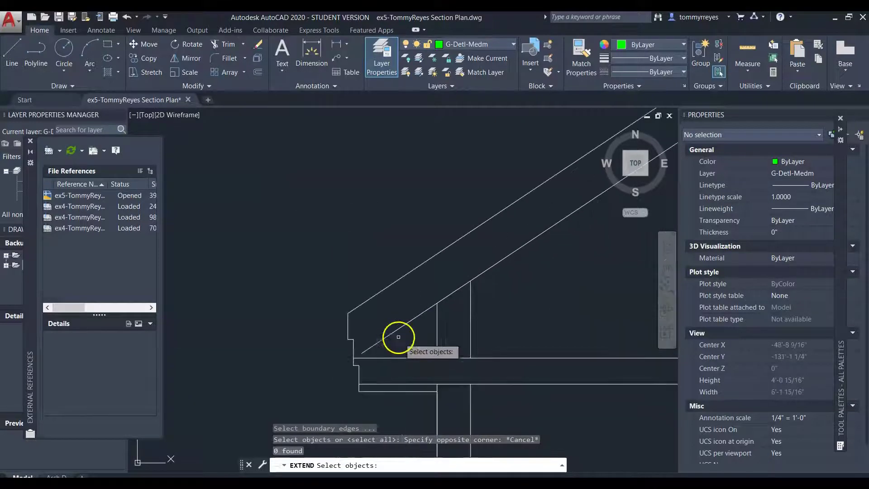
key(Return)
click(359, 325)
click(348, 372)
key(Return)
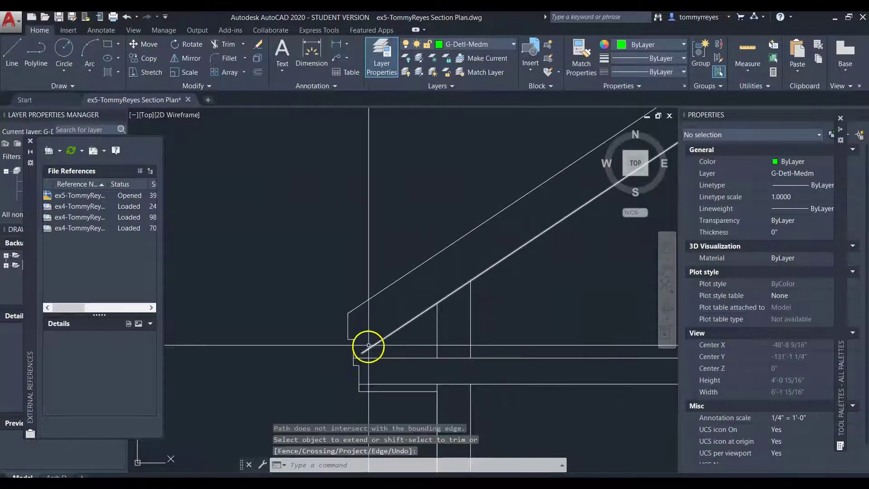
- Extend the lower edge line of the shorter roof's west rafter down to the bottom chord at the eave
text(ex)
key(Return)
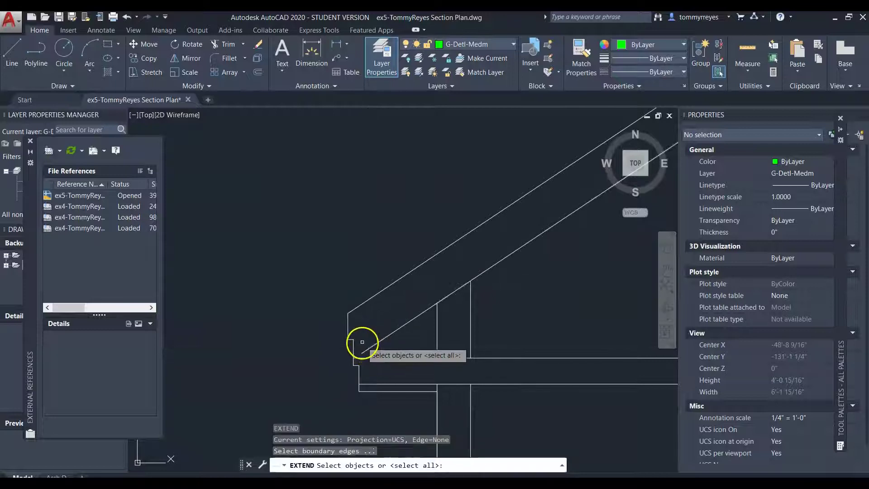
click(359, 326)
click(348, 383)
key(Return)
- Examine the rafter ends at the eaves and the web intersections of both roof trusses
scroll(286, 384, down, 5)
scroll(388, 384, up, 4)
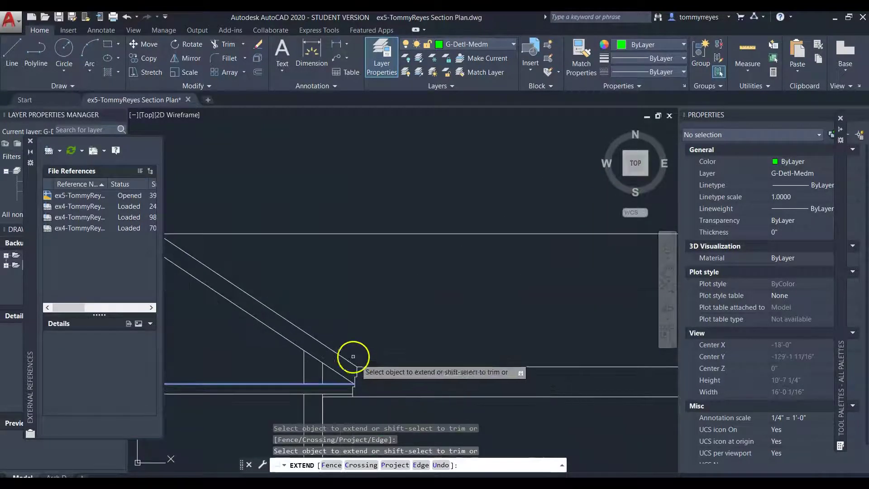
scroll(323, 323, down, 5)
scroll(386, 287, up, 4)
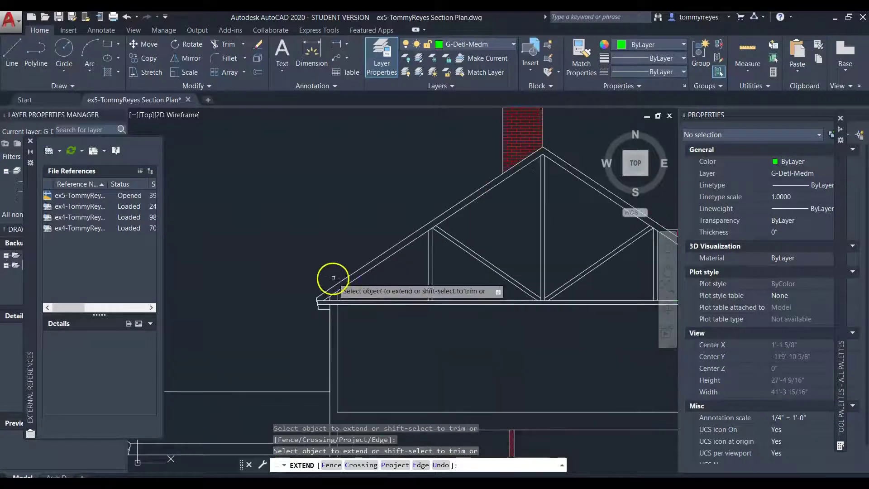
key(Escape)
scroll(321, 288, up, 2)
scroll(320, 289, down, 4)
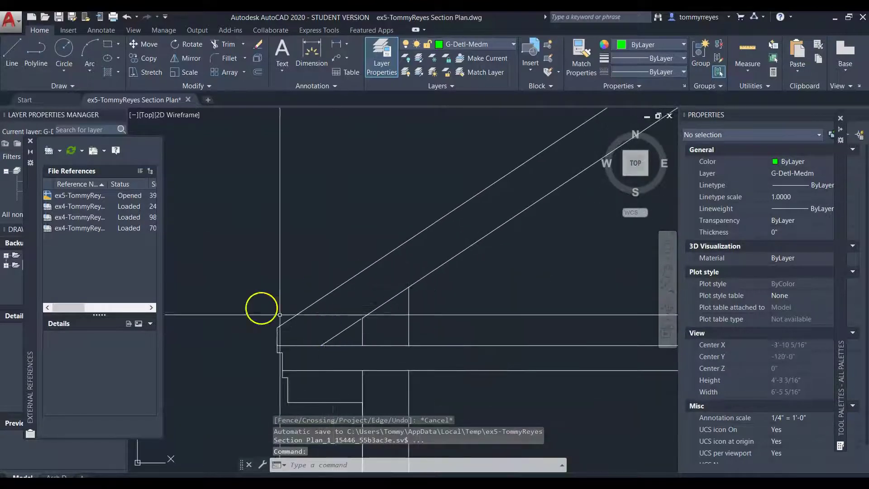
scroll(272, 348, down, 3)
scroll(326, 341, up, 6)
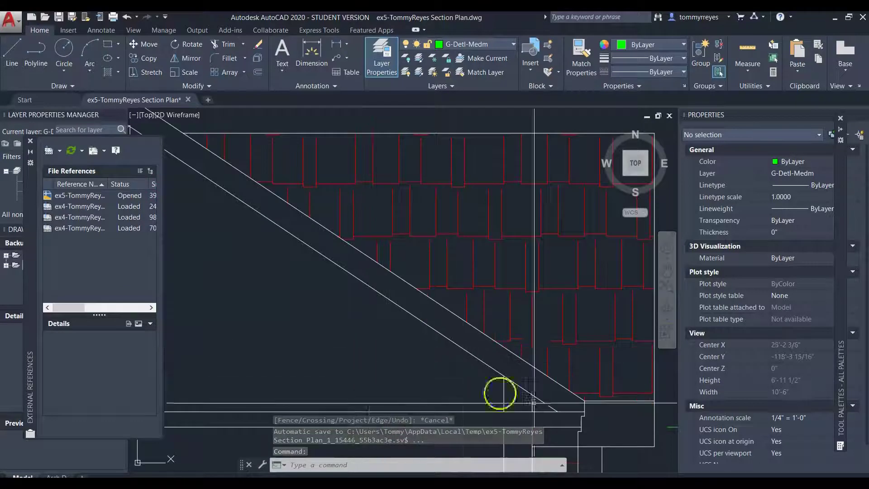
scroll(566, 402, down, 4)
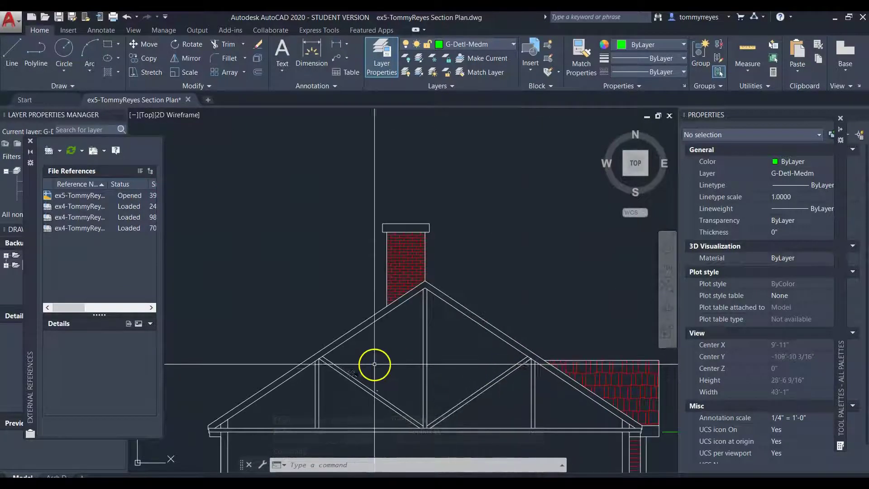
scroll(529, 376, up, 2)
scroll(493, 362, down, 4)
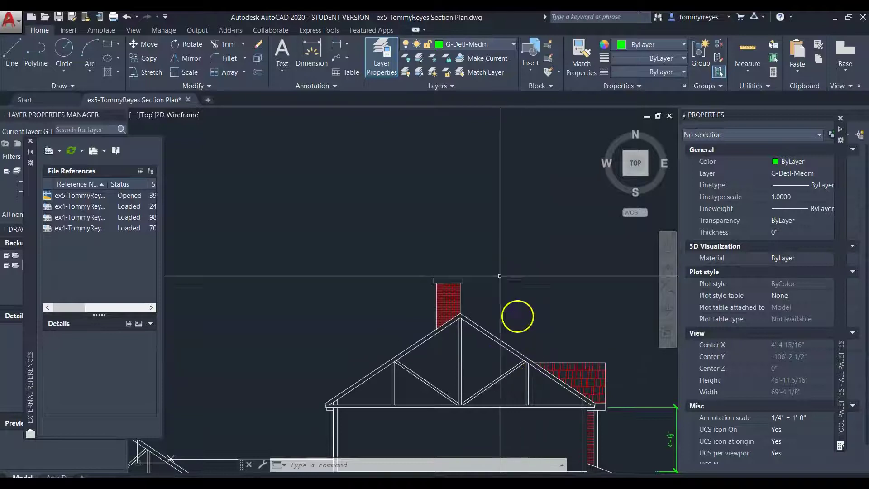
scroll(518, 316, down, 4)
scroll(429, 345, up, 7)
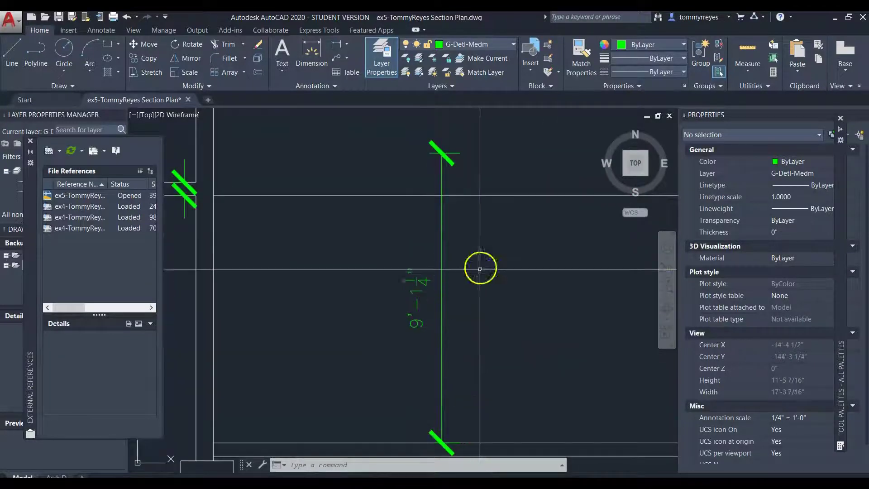
click(477, 278)
click(390, 335)
scroll(408, 338, down, 4)
scroll(411, 325, down, 4)
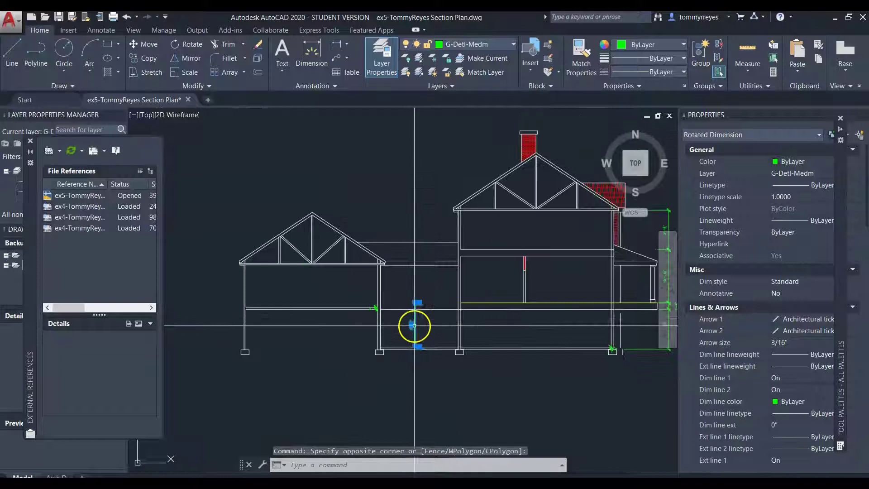
key(Escape)
click(424, 319)
click(402, 334)
scroll(400, 302, up, 4)
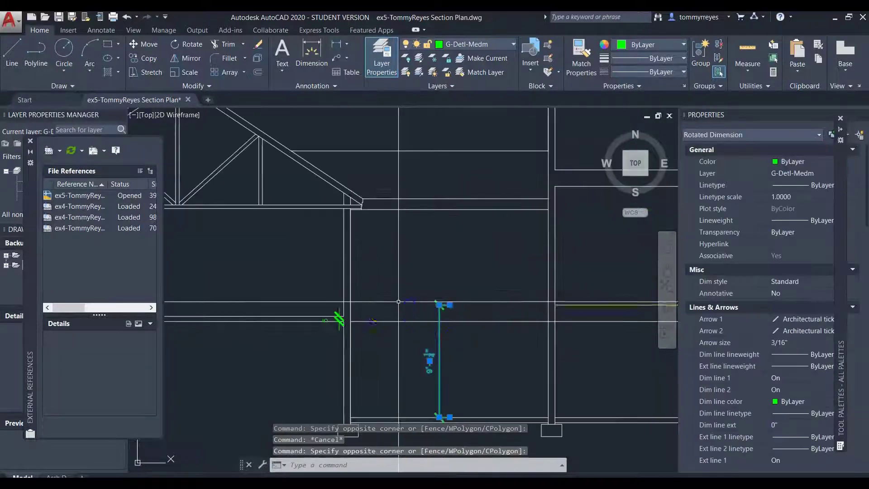
key(Escape)
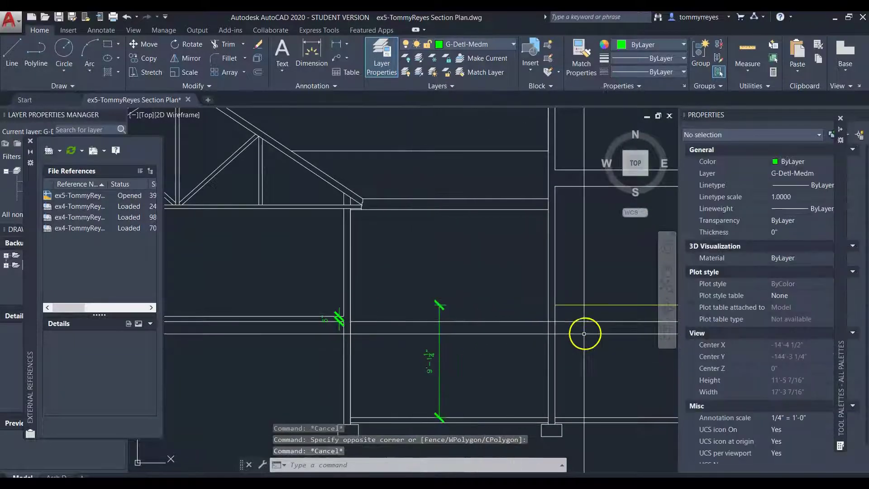
- Trim the floor line out of the middle bay between the two building walls
text(tr)
key(Return)
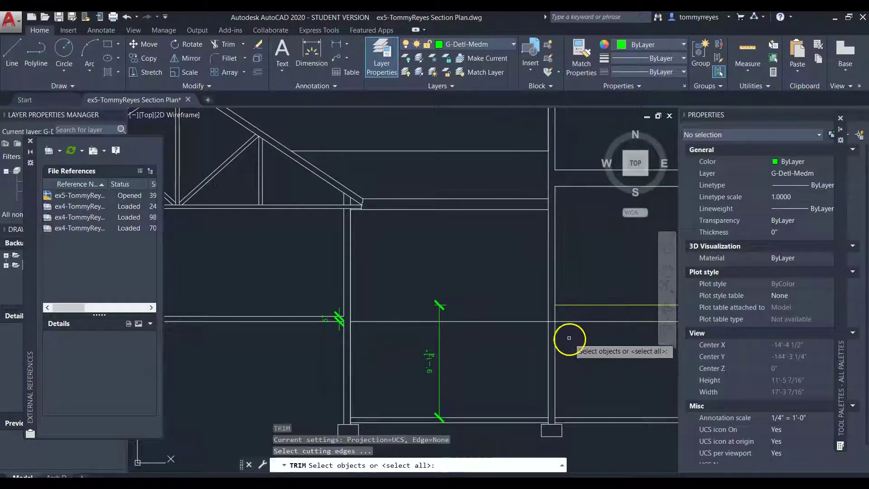
click(555, 346)
key(Return)
click(526, 353)
click(495, 314)
key(Escape)
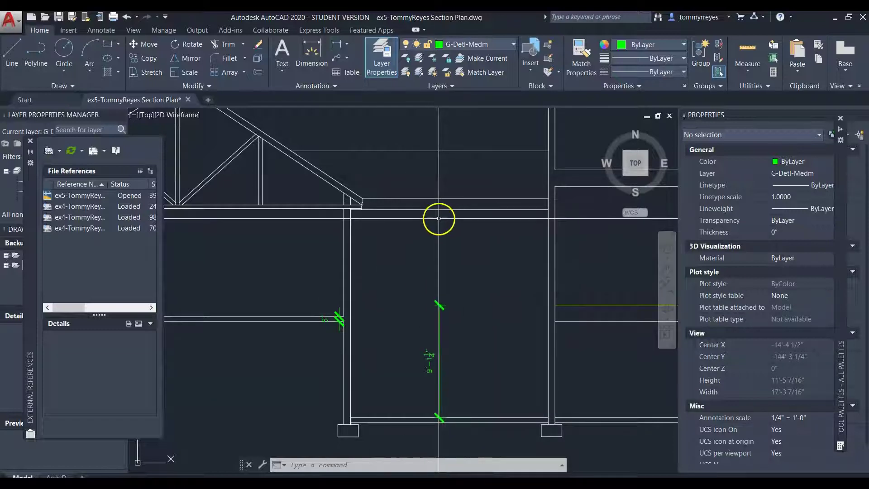
- Offset the top line of the basement slab in the middle bay 9' upward
key(Return)
text(9')
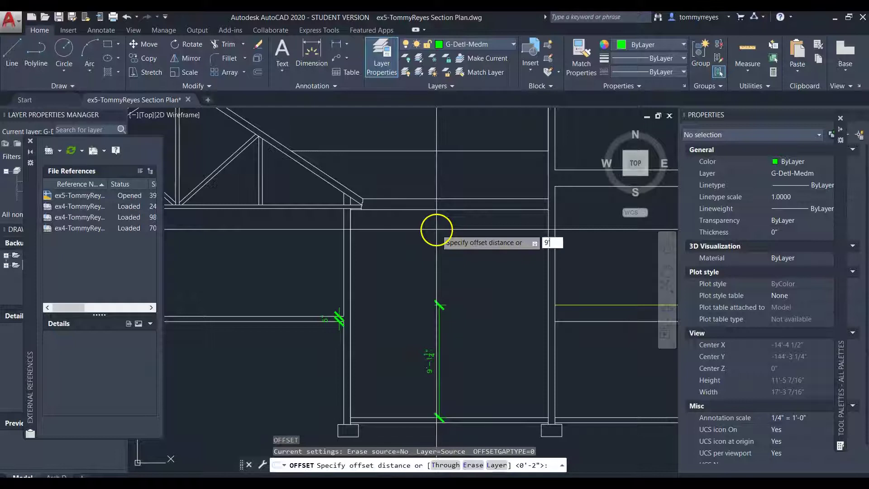
key(Return)
click(496, 417)
click(453, 246)
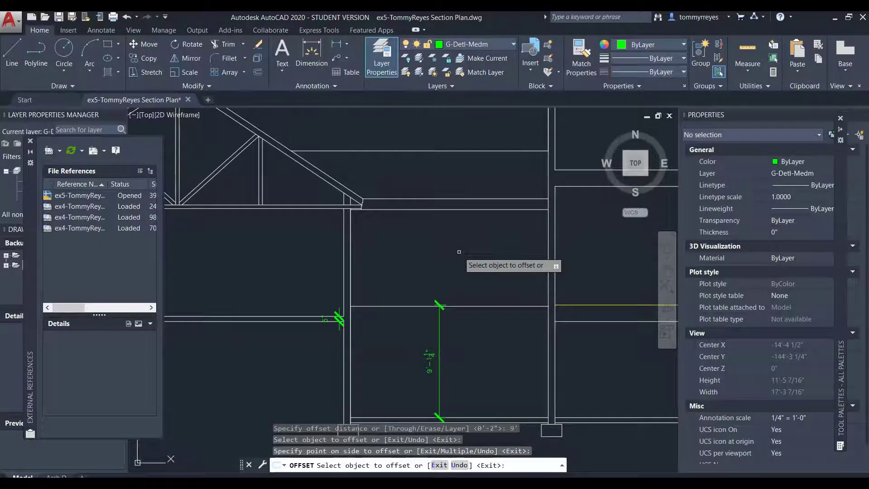
scroll(384, 255, down, 1)
scroll(459, 282, up, 3)
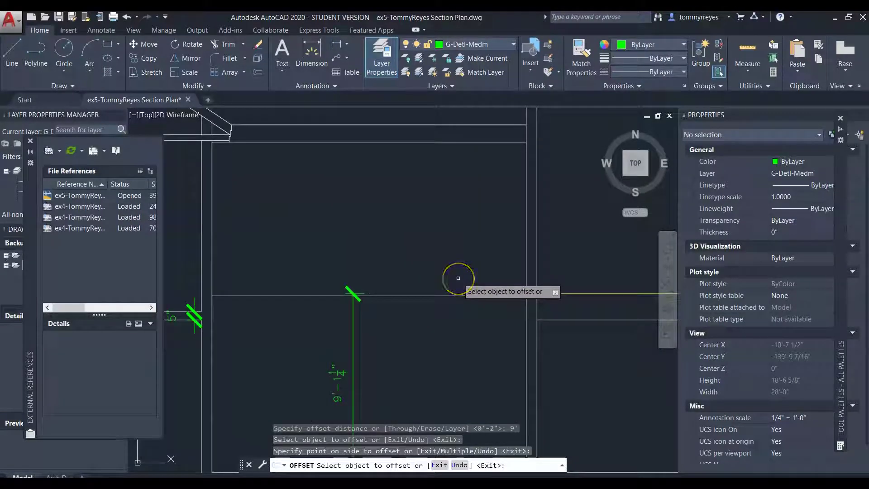
key(Return)
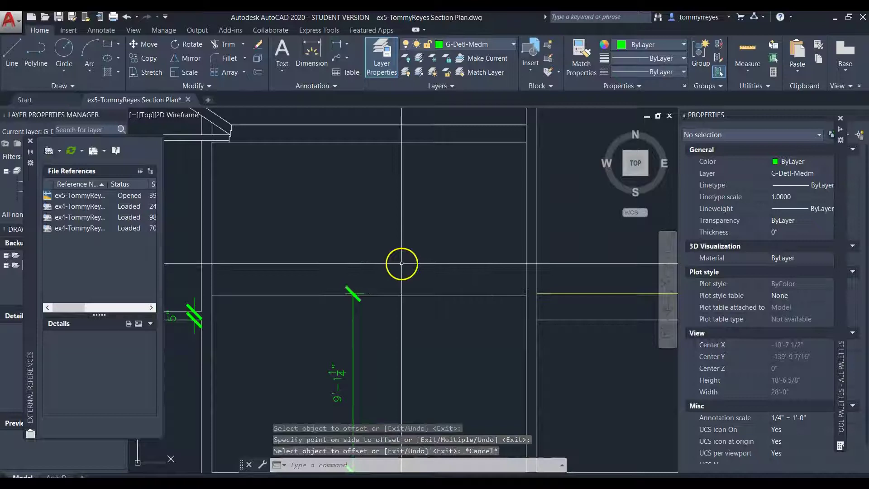
- Offset the middle bay's floor line 1'4" to form the second line of the floor structure
key(Return)
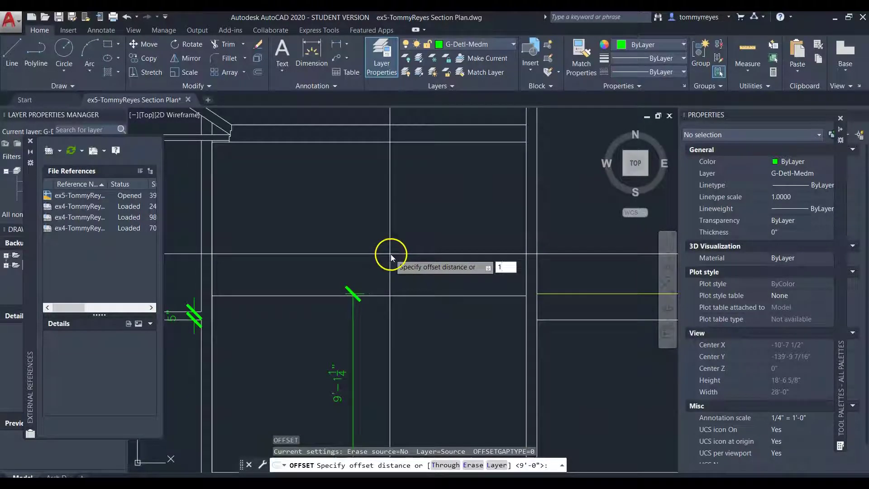
text(1'4)
key(Return)
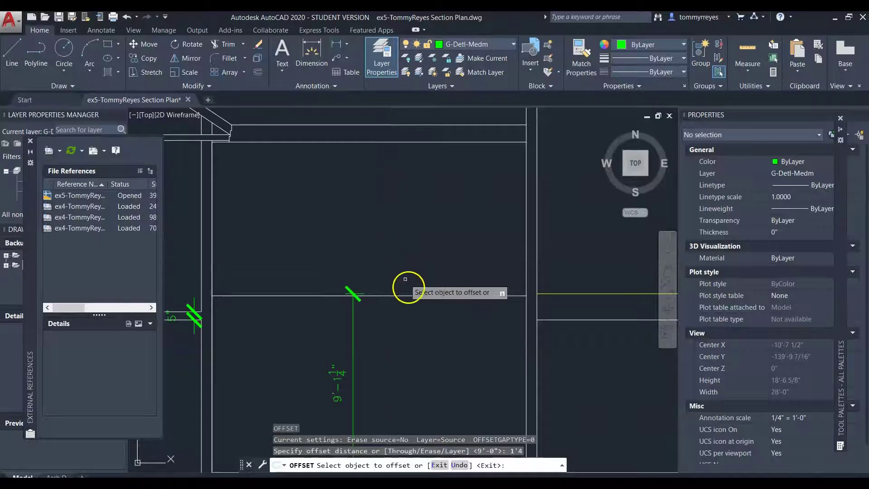
scroll(406, 335, down, 3)
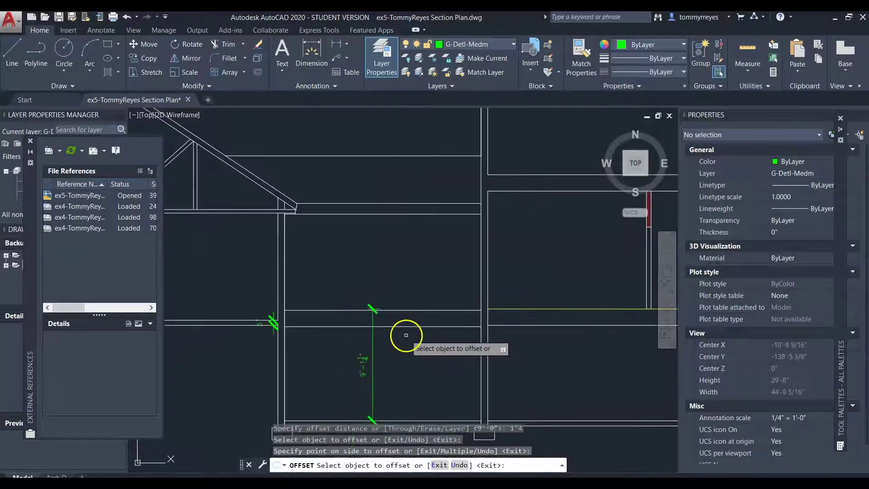
key(Escape)
key(Escape)
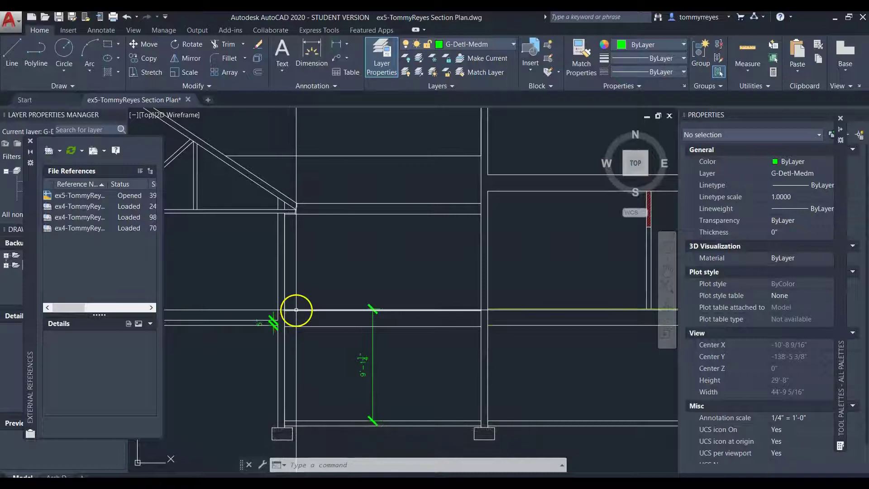
- Extend the upper floor line of the middle bay west to the far line of the adjoining wall
text(x)
key(Return)
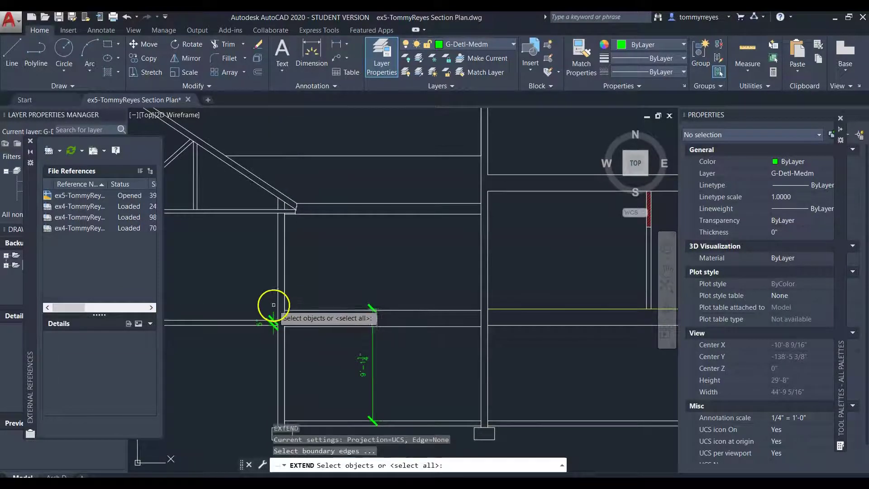
click(279, 300)
key(Return)
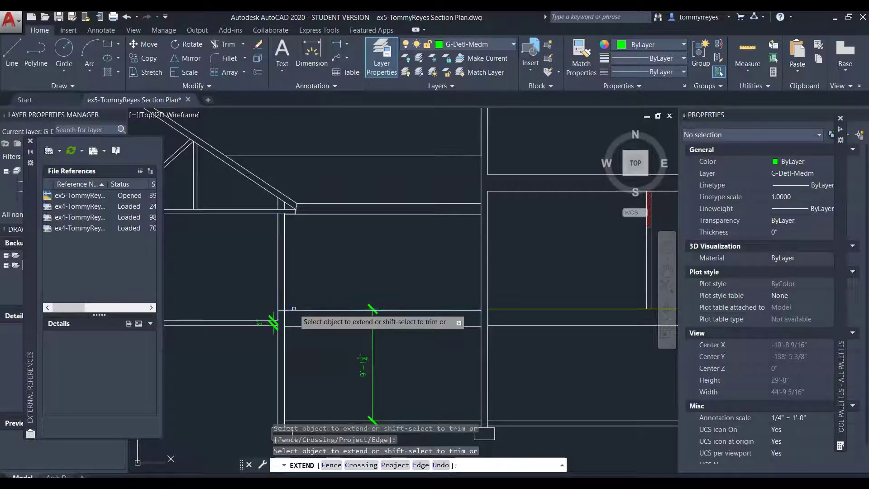
click(291, 318)
key(Escape)
- Trim the west wall's inner line where it crosses between the middle bay's upper and lower floor lines
text(tr)
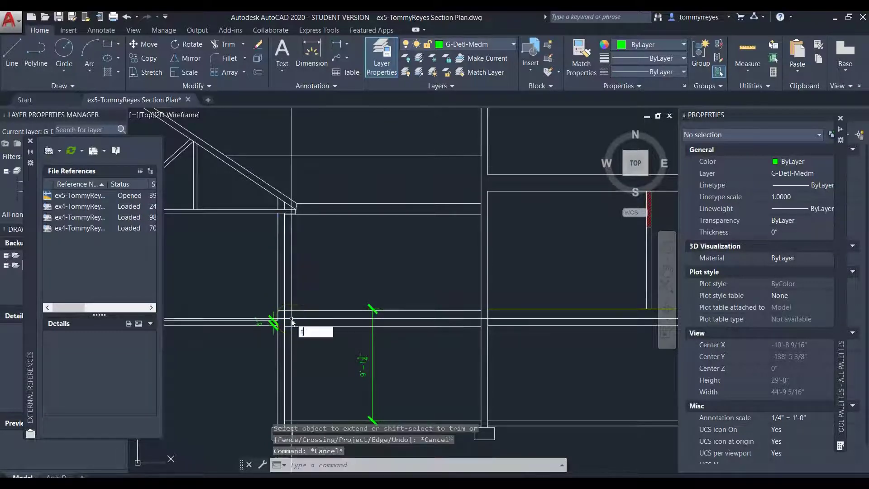
key(Return)
right_click(286, 318)
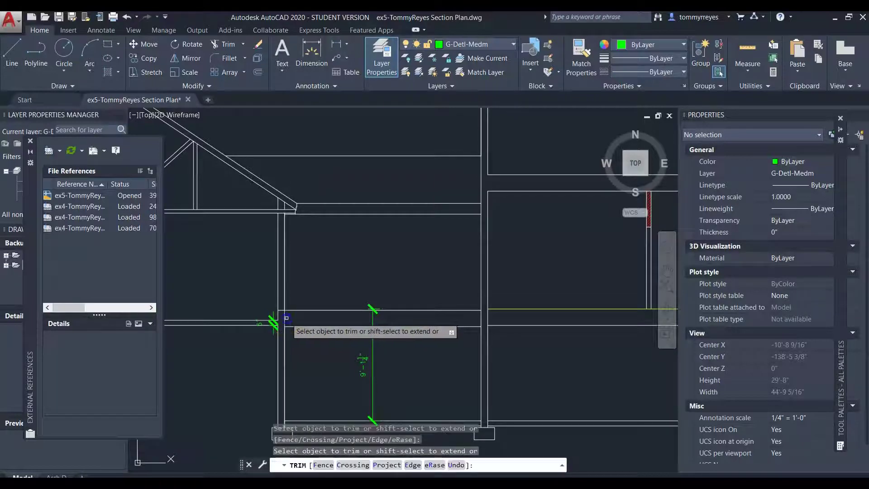
key(Escape)
key(Escape)
text(tr)
key(Return)
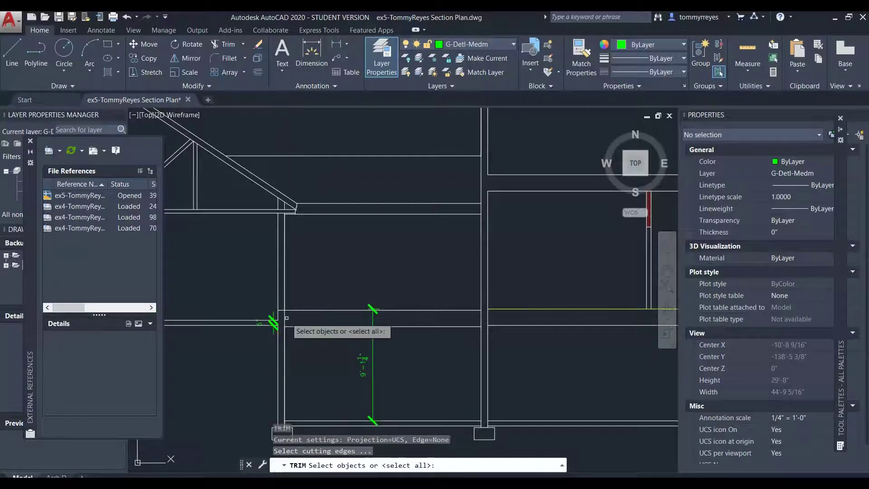
key(Return)
click(284, 317)
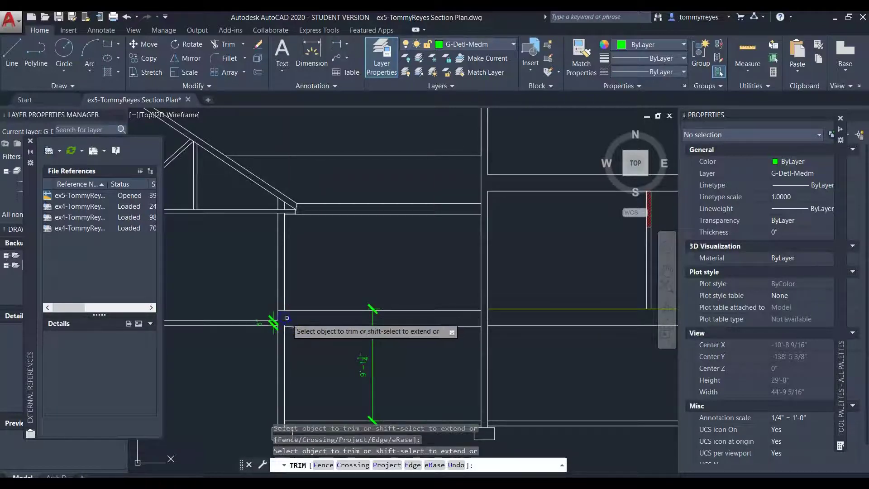
- Trim the leftover west wall line segments where the garage slab meets the middle bay's floor
scroll(286, 323, up, 3)
scroll(287, 323, down, 4)
click(281, 336)
click(225, 382)
scroll(253, 353, up, 4)
click(284, 343)
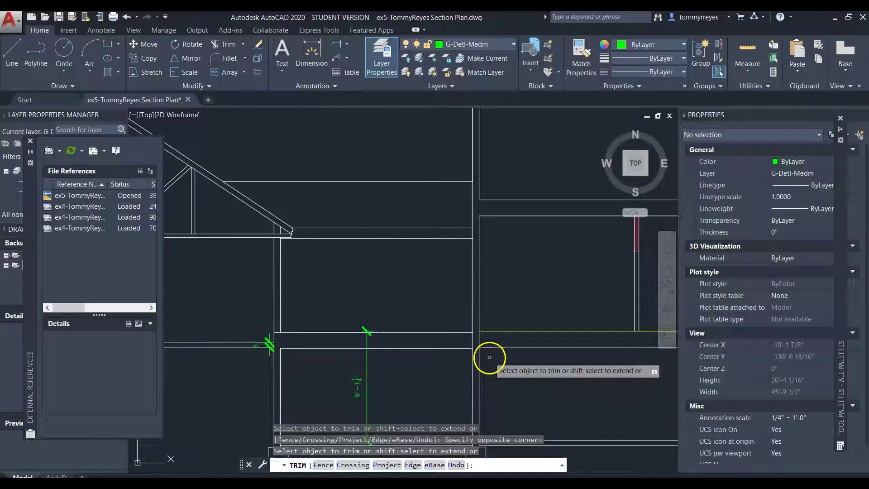
- Trim the main floor's upper and lower lines where they cross the east wall beside the porch
scroll(490, 354, up, 4)
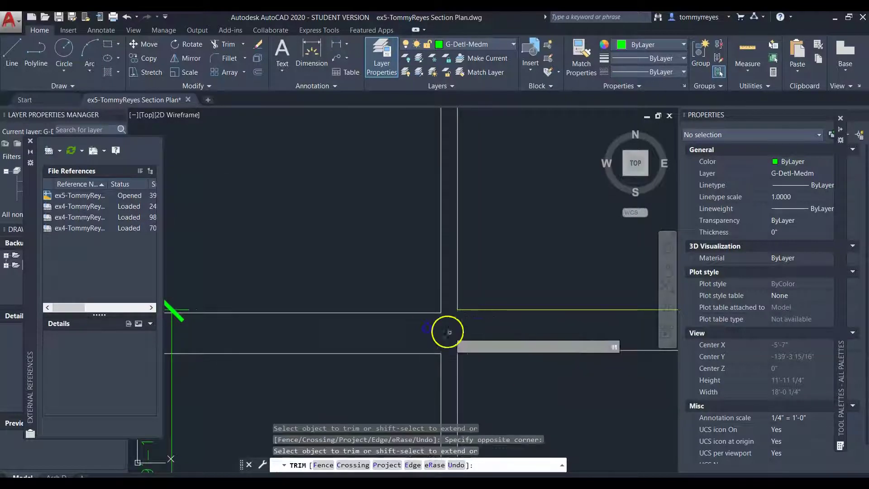
scroll(449, 332, down, 5)
scroll(564, 355, up, 5)
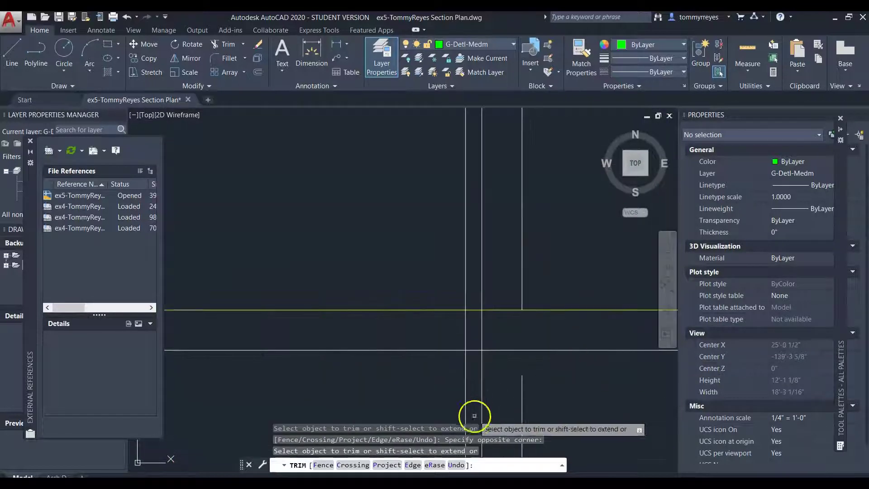
scroll(431, 330, down, 5)
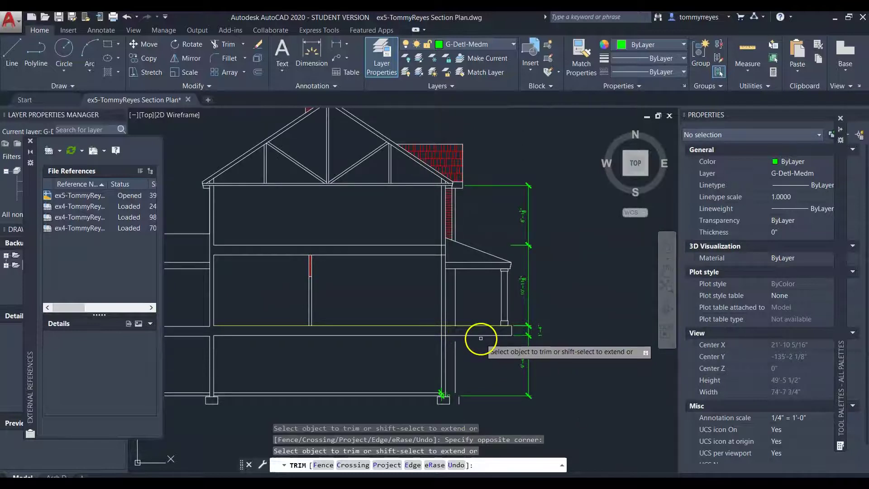
scroll(481, 338, up, 4)
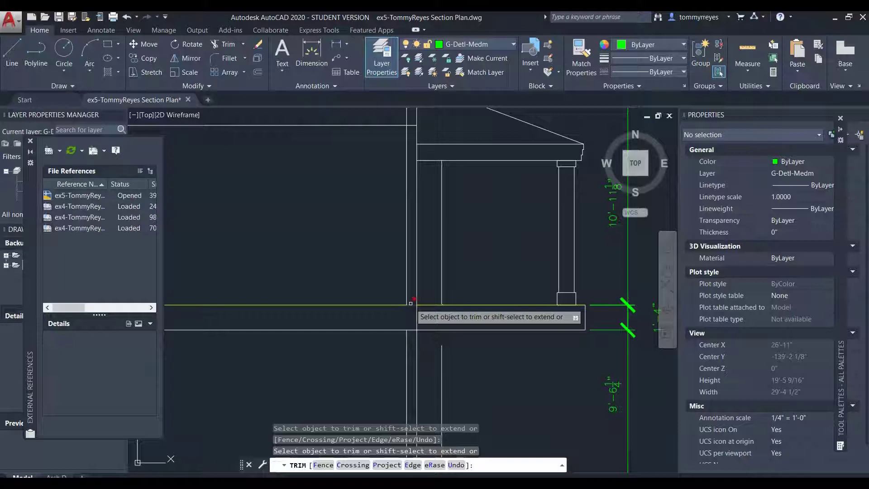
click(412, 306)
click(412, 332)
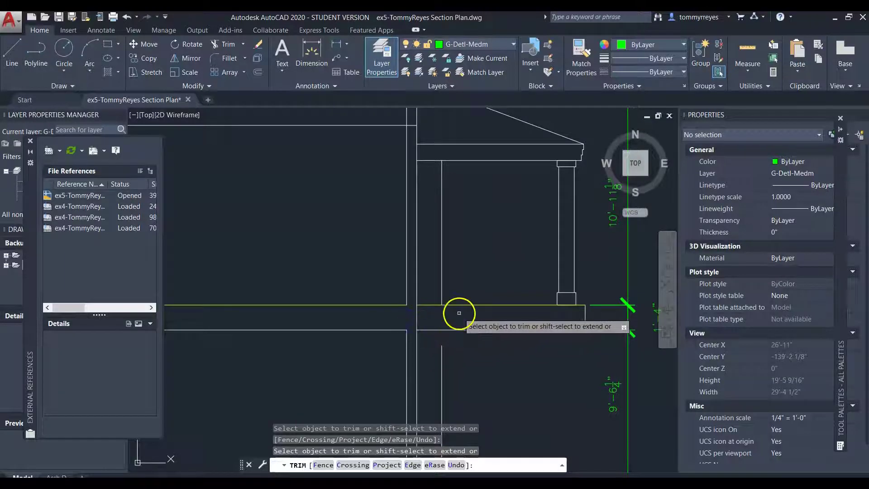
- Delete the two stray vertical lines beneath the porch floor, just outside the east basement wall
scroll(457, 312, down, 5)
scroll(460, 316, up, 3)
key(Escape)
key(Escape)
click(472, 344)
click(446, 355)
scroll(478, 353, down, 2)
scroll(481, 375, up, 2)
click(462, 382)
click(444, 370)
scroll(462, 392, down, 2)
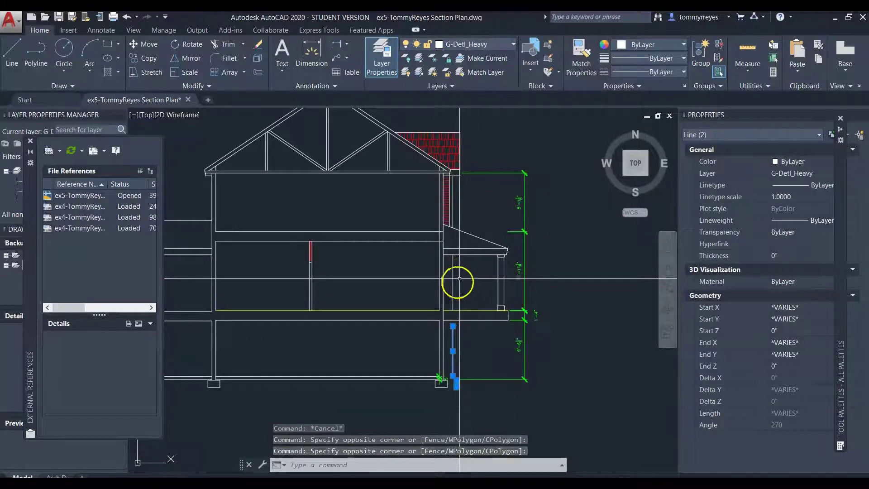
key(Delete)
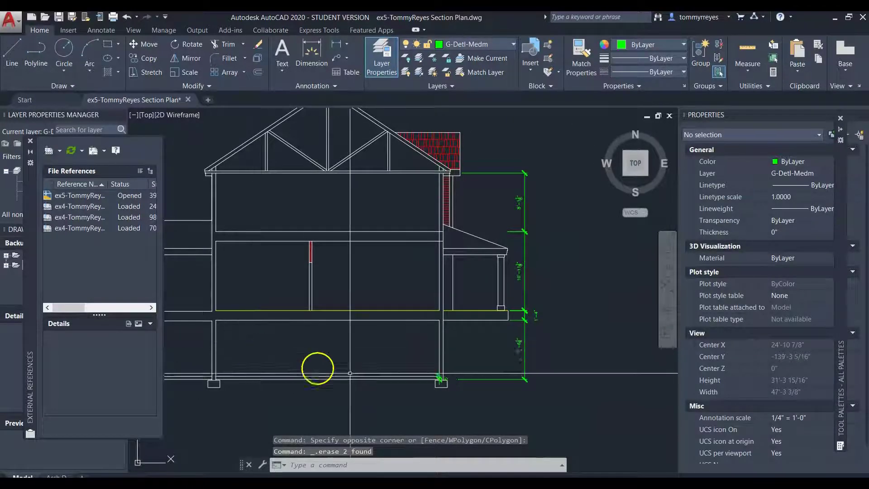
- Delete the 5" slab dimension above the east wall's footing
scroll(435, 372, up, 6)
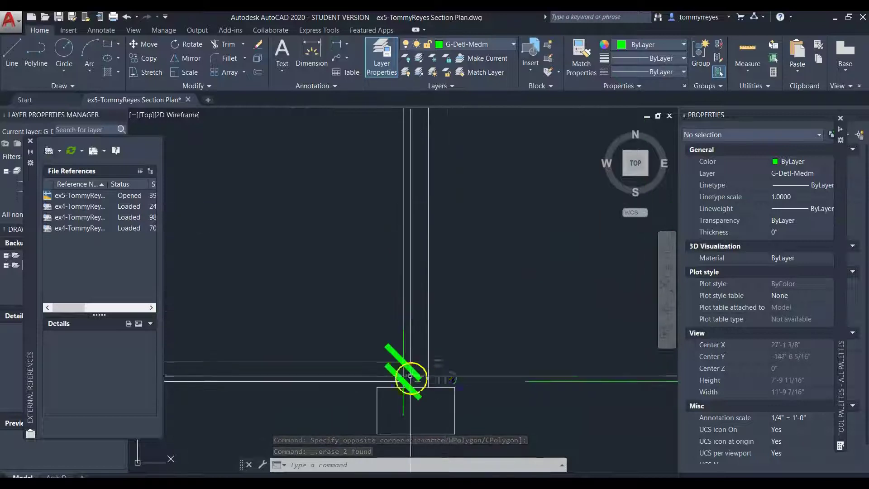
click(447, 371)
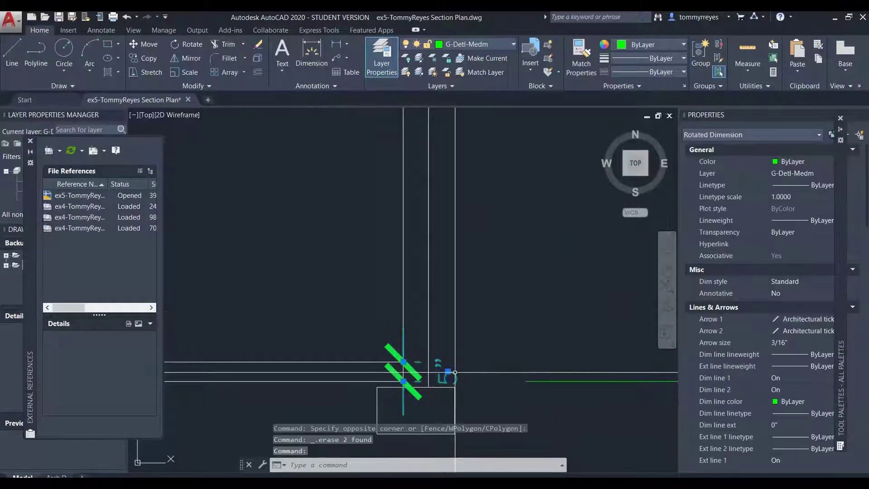
key(Delete)
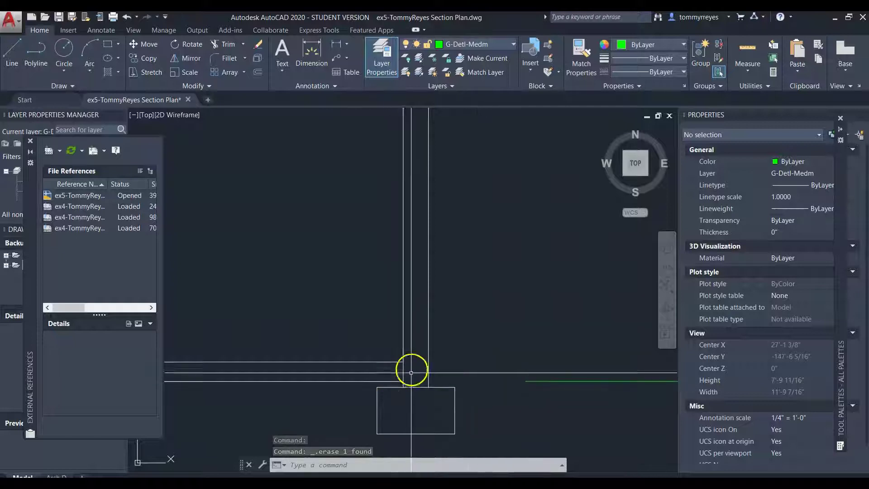
- Offset the east footing's top line upward three times at 8" spacing to form block courses
text(o)
key(Return)
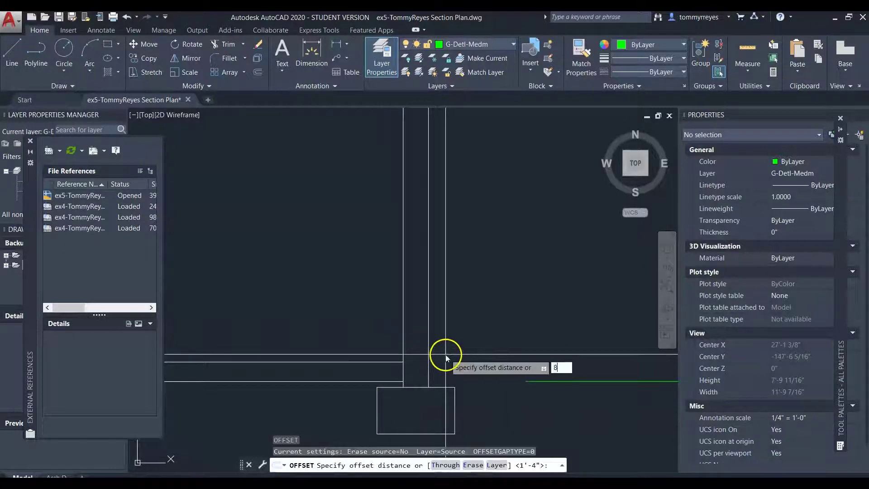
text(8)
key(Return)
click(418, 386)
click(408, 332)
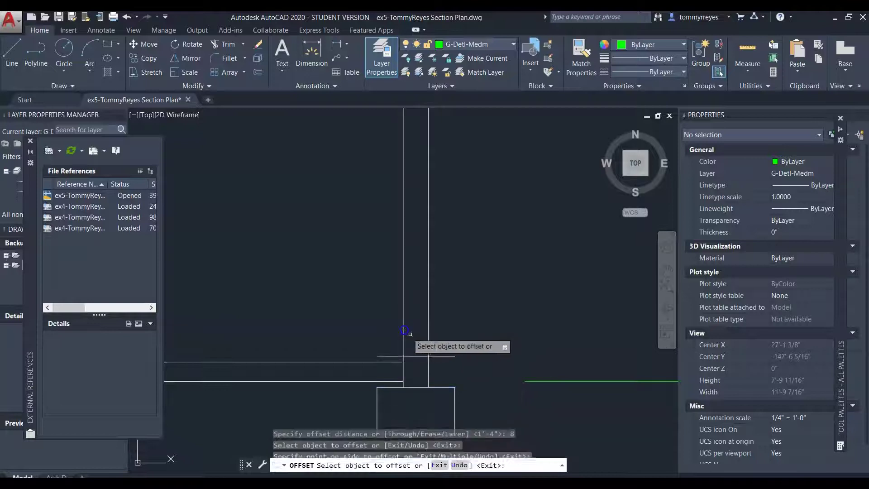
click(417, 356)
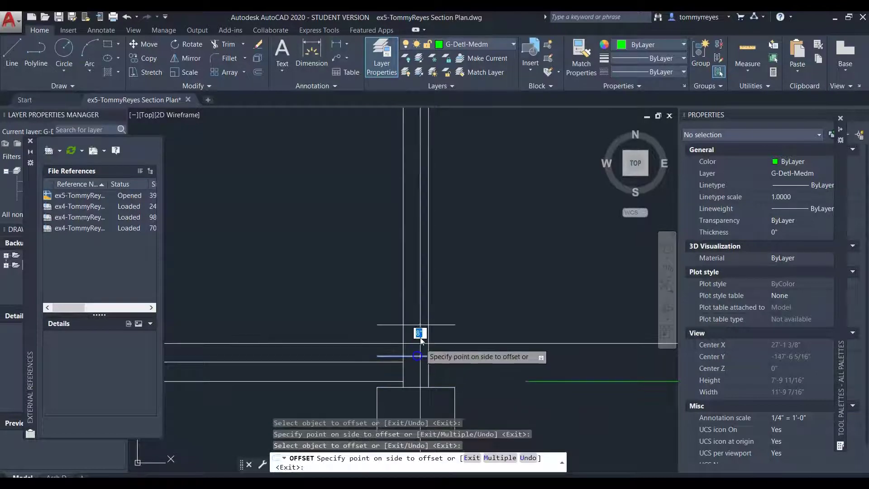
click(424, 292)
click(445, 325)
click(448, 289)
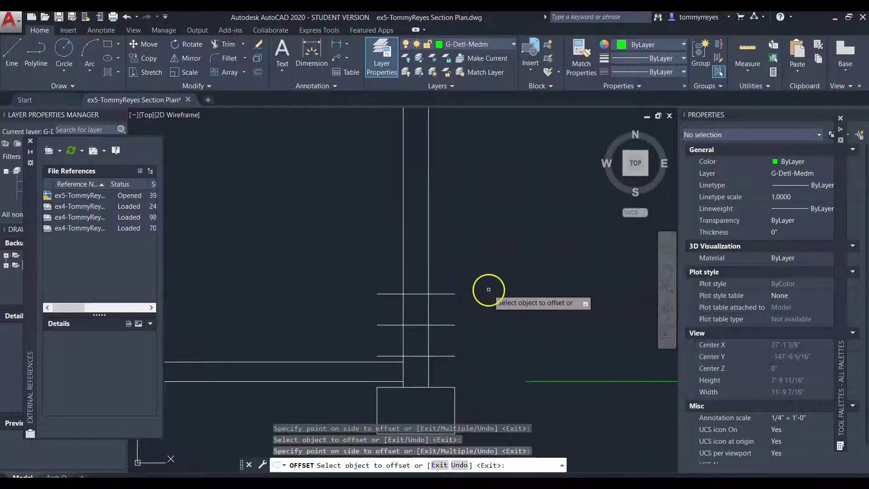
- Trim the three course lines on both sides so they end at the east basement wall's faces
key(Escape)
key(Escape)
text(t)
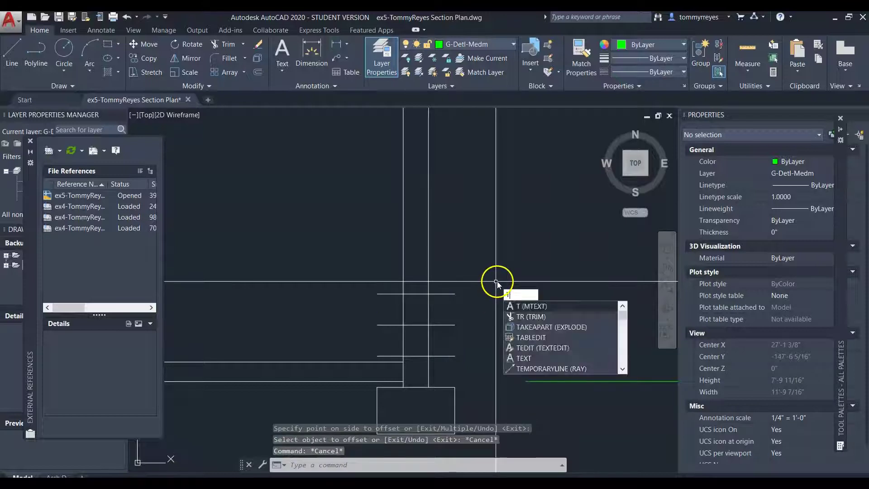
text(r)
key(Return)
key(Return)
click(491, 263)
click(451, 361)
click(393, 355)
click(387, 346)
click(364, 253)
key(Return)
- Copy the three course lines repeatedly up the east basement wall to the underside of the main floor
click(418, 360)
click(407, 282)
text(c)
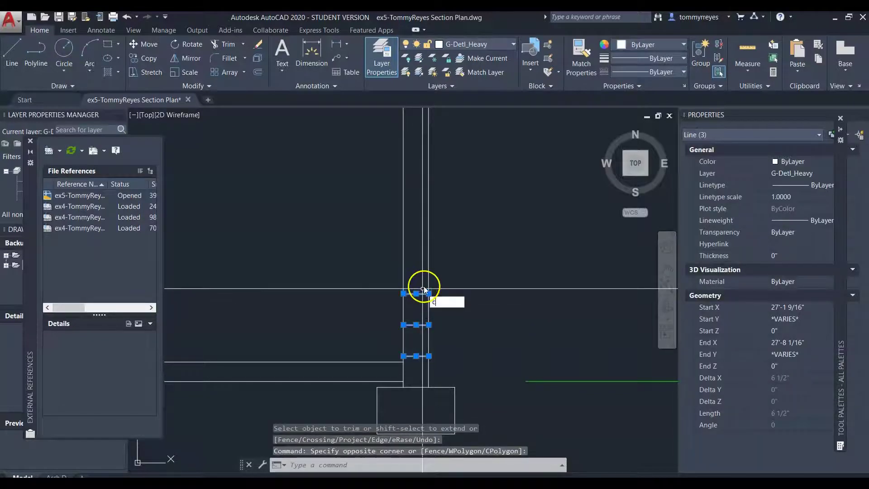
text(o)
key(Return)
click(436, 291)
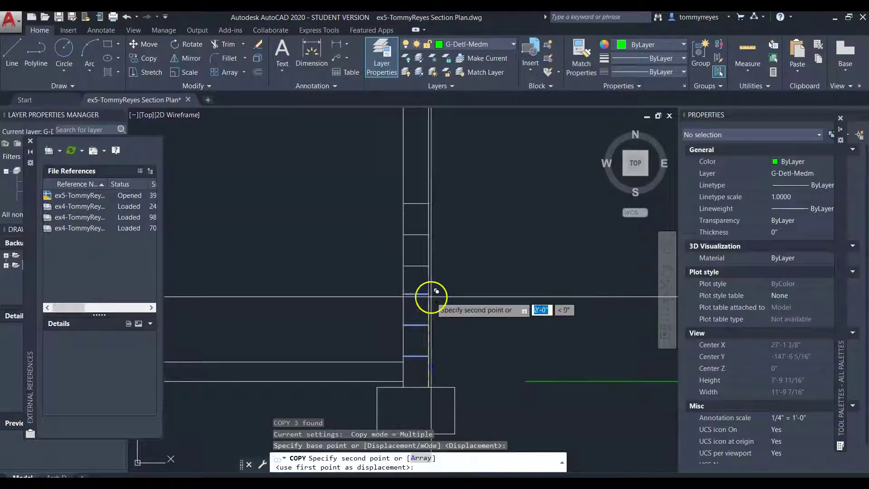
click(429, 294)
scroll(462, 317, down, 5)
scroll(465, 284, up, 3)
click(427, 327)
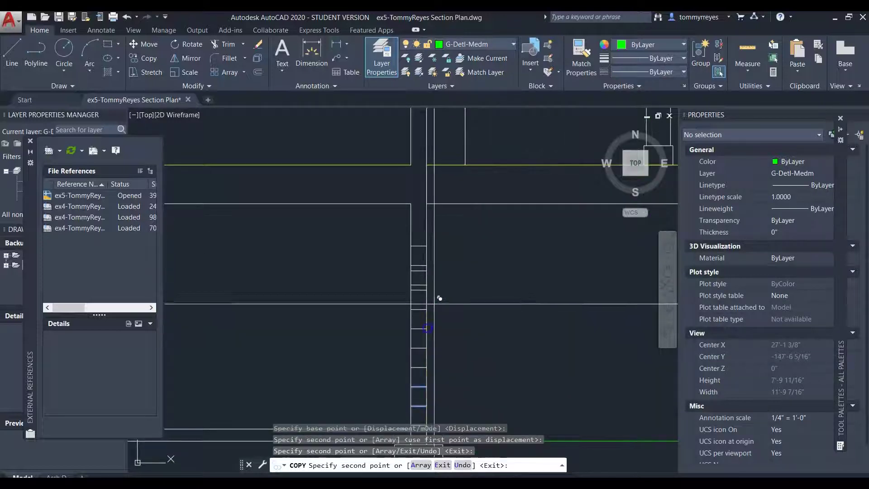
key(Return)
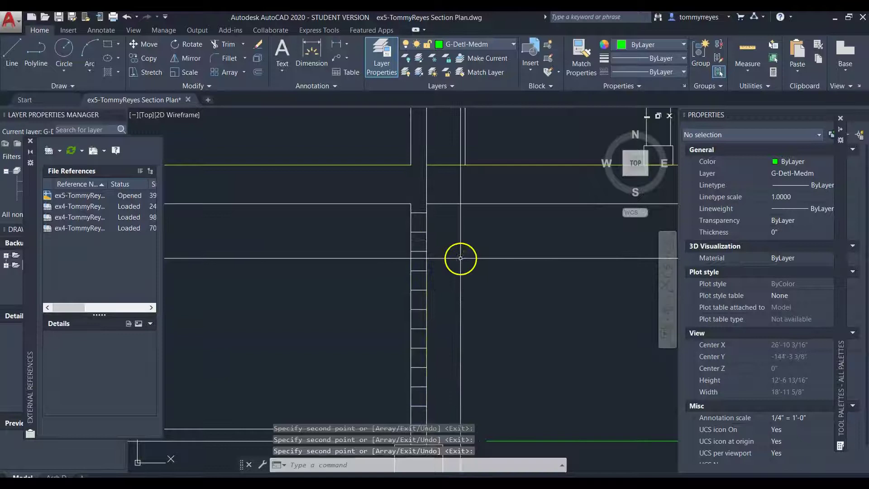
- Copy all the east wall's course lines to the middle basement wall, using the footings' top midpoints as reference
click(423, 207)
scroll(418, 227, up, 3)
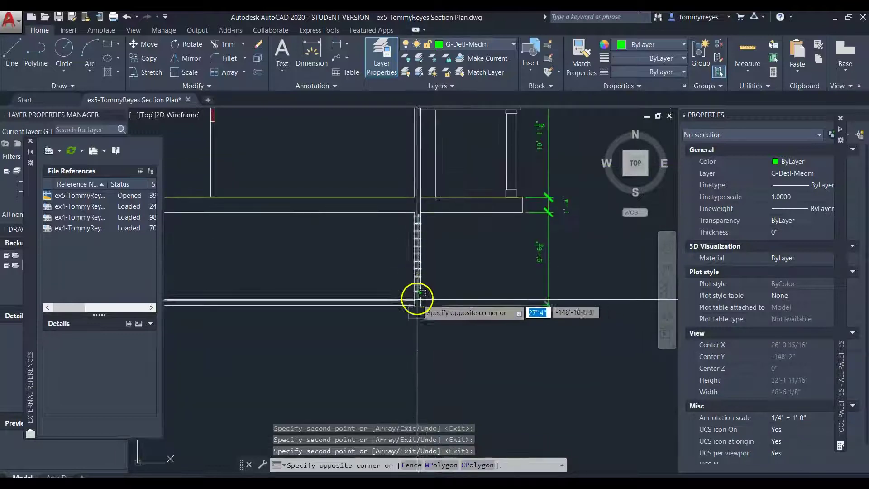
click(429, 299)
text(o)
key(Return)
click(416, 325)
scroll(482, 313, down, 4)
scroll(316, 322, up, 6)
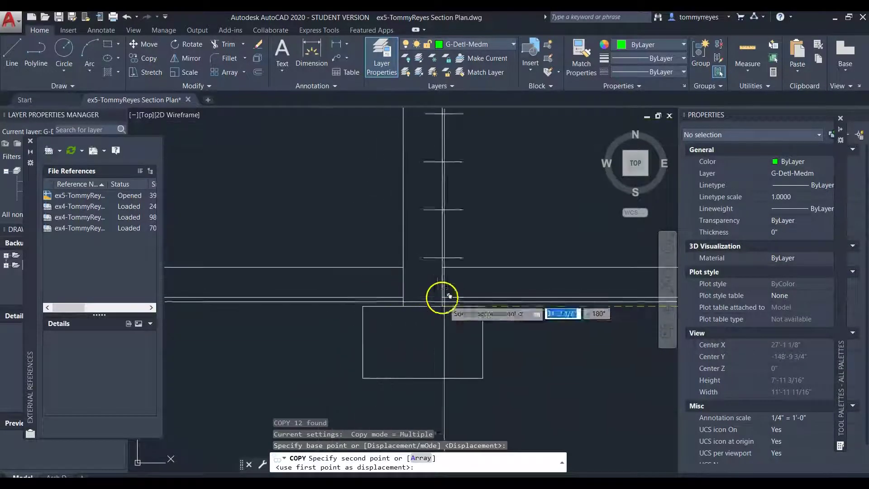
click(419, 304)
- Place another copy of the course lines on the middle bay's west basement wall at its footing's top midpoint
scroll(420, 304, down, 4)
scroll(453, 319, down, 4)
scroll(326, 341, up, 5)
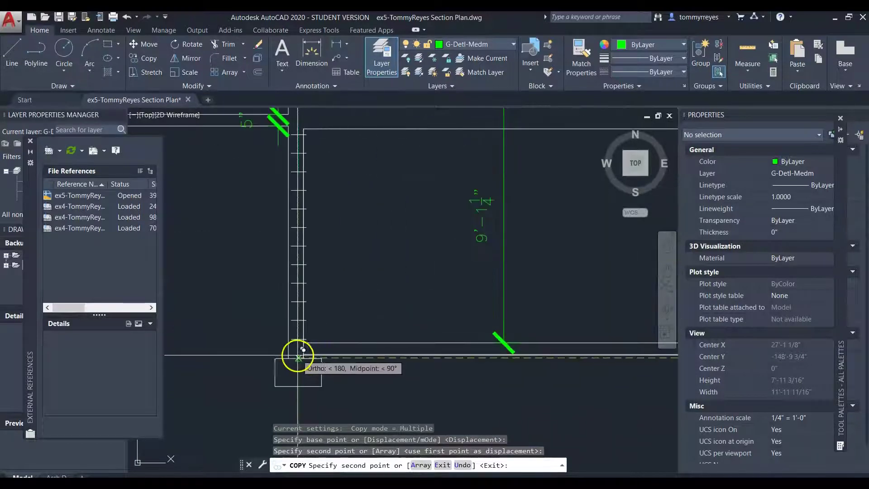
scroll(303, 349, up, 3)
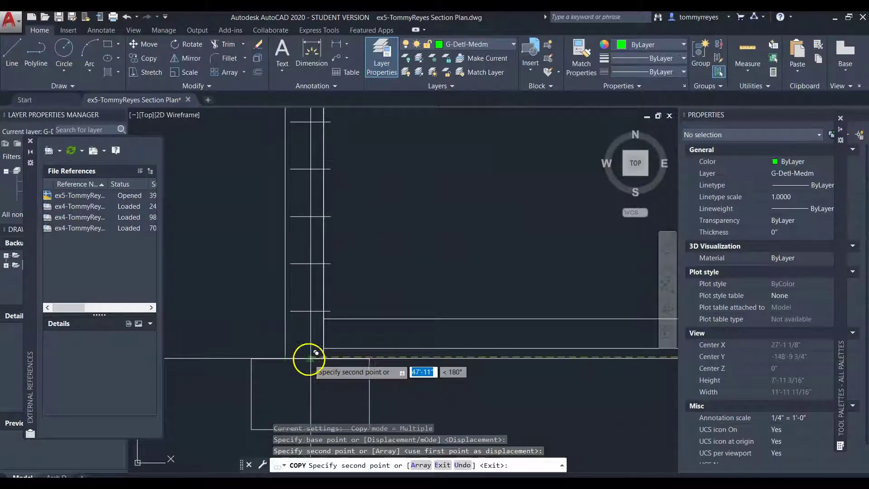
click(310, 358)
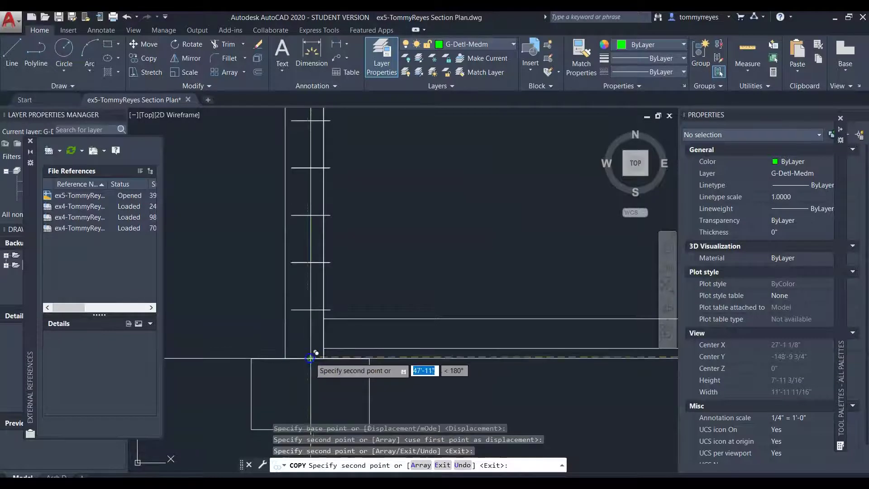
key(Escape)
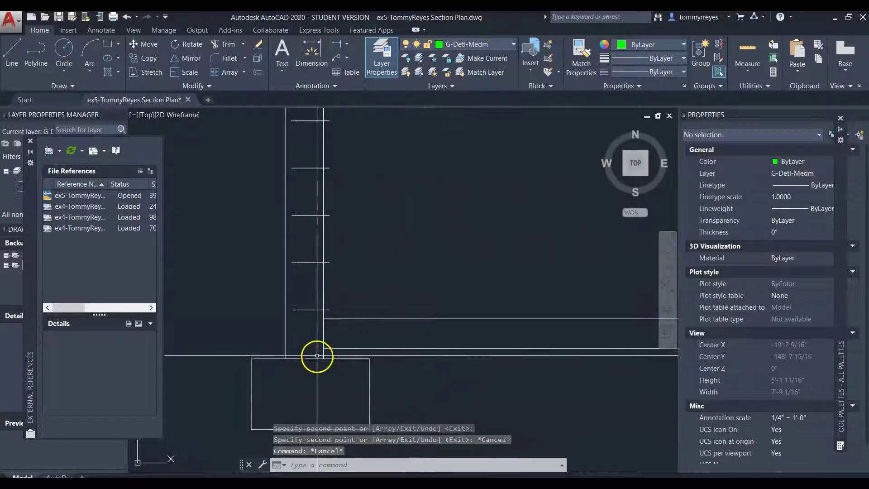
- Move the west basement wall's footing and course lines together so the course lines fit between the wall's faces
click(307, 359)
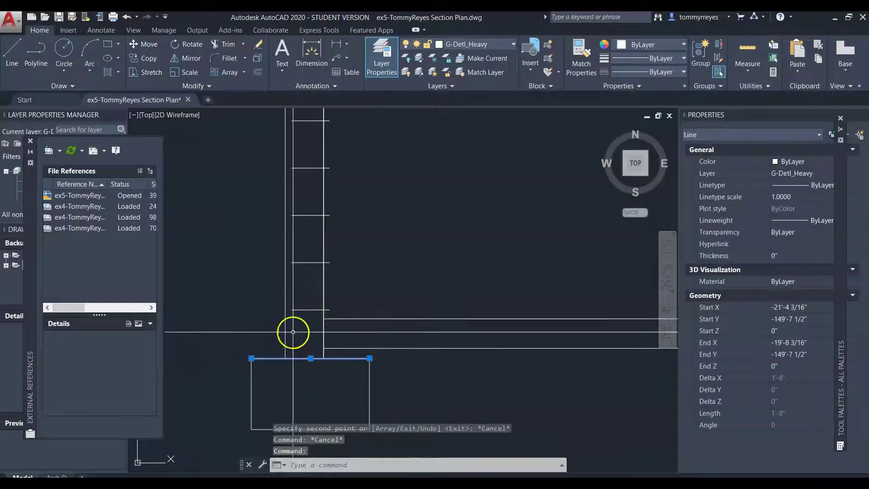
key(Escape)
click(332, 358)
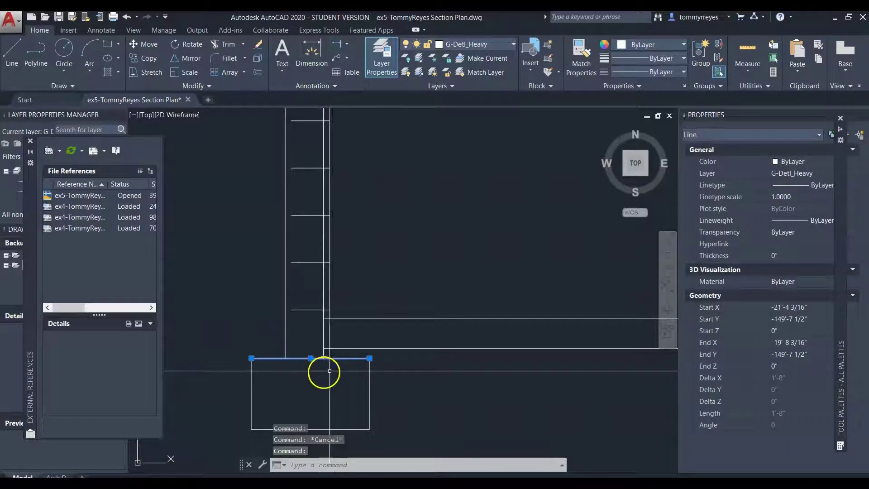
scroll(360, 376, down, 4)
scroll(368, 383, up, 2)
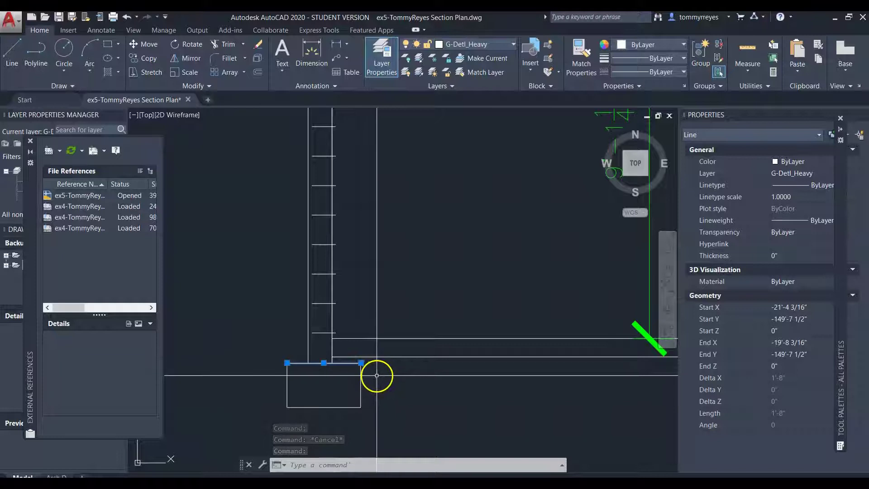
click(375, 381)
click(279, 414)
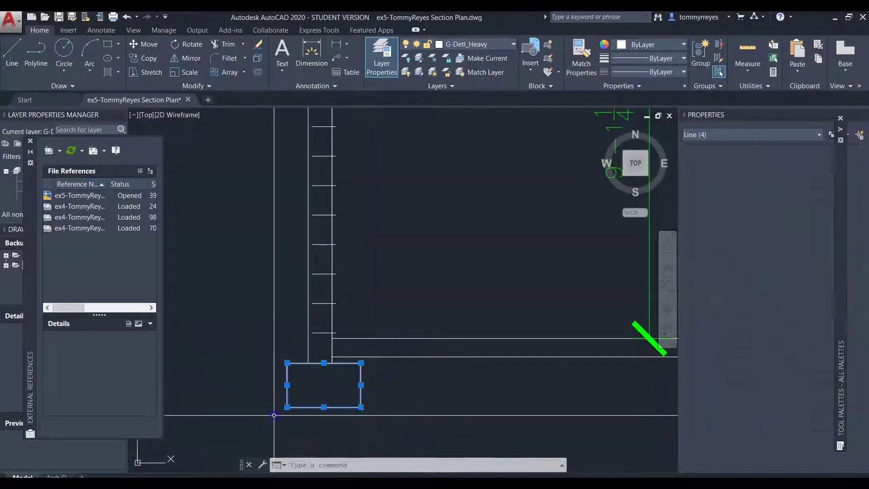
click(319, 347)
scroll(320, 346, down, 4)
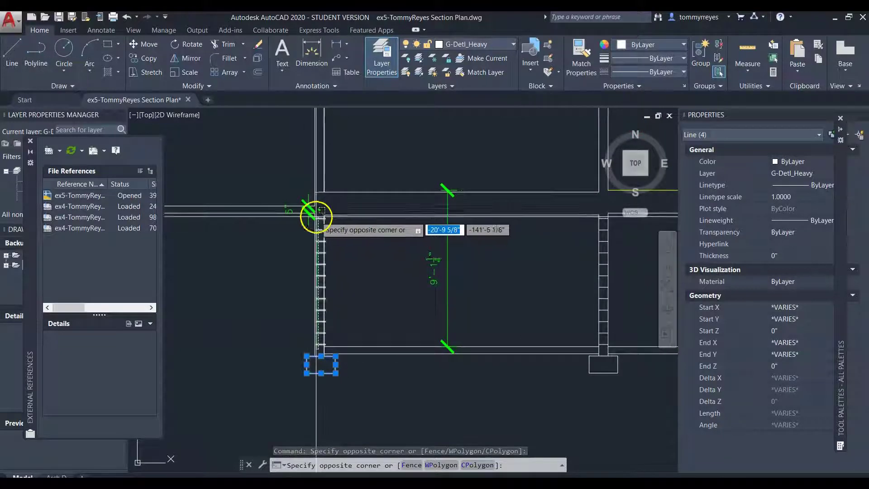
click(318, 216)
text(m)
key(Return)
scroll(349, 334, up, 5)
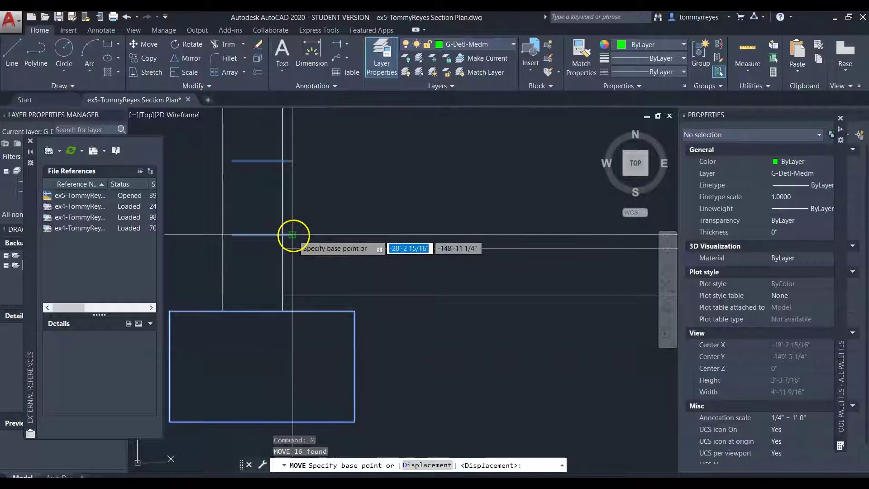
click(292, 235)
scroll(291, 228, down, 6)
click(375, 306)
key(Escape)
key(Escape)
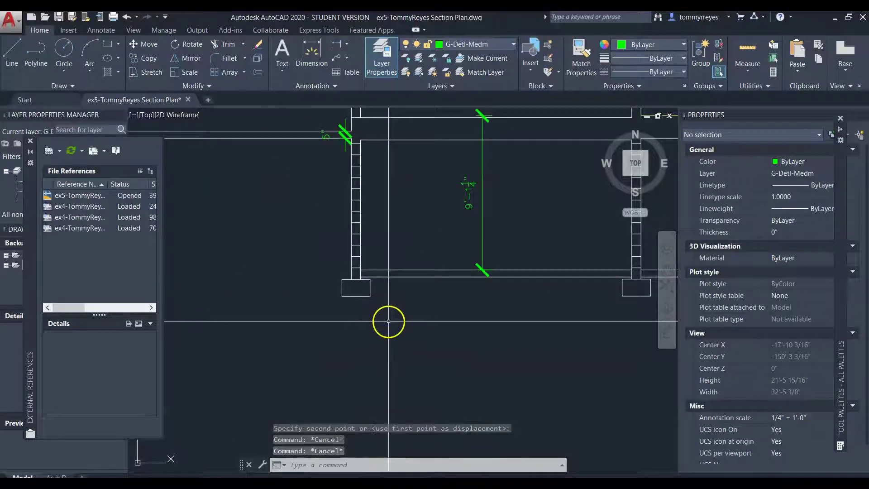
scroll(388, 322, down, 5)
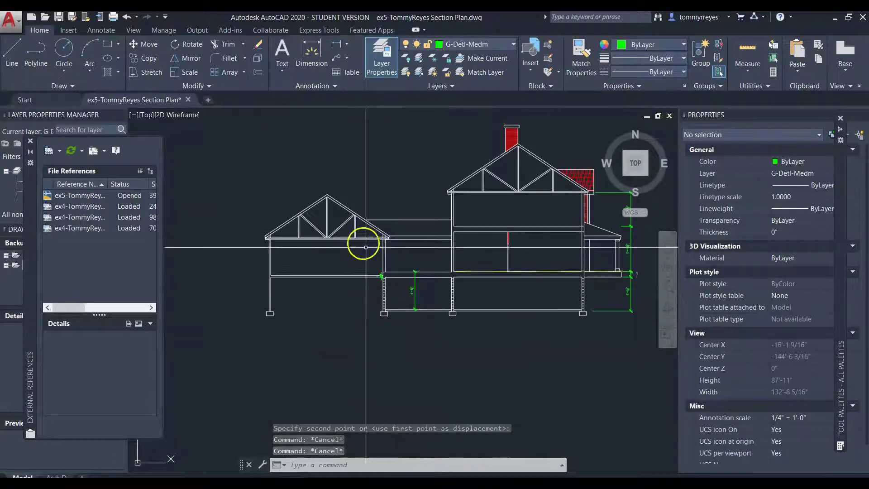
scroll(385, 281, up, 6)
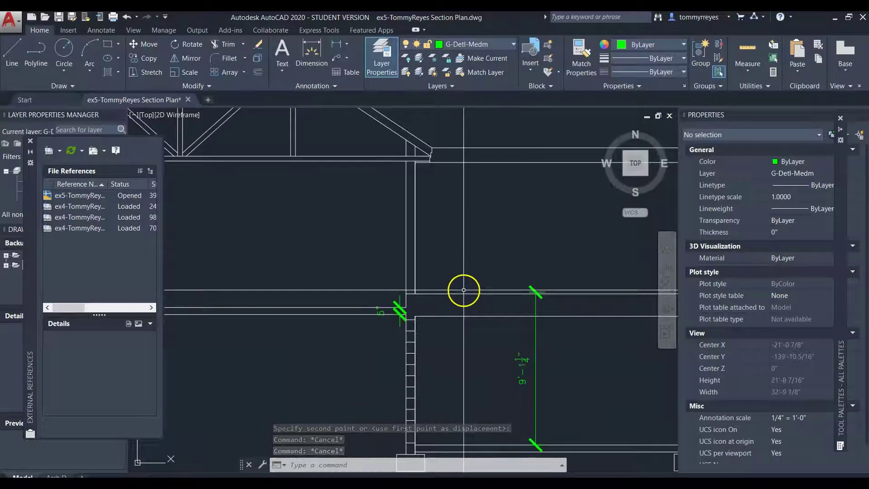
- Examine the roof lines running between the garage truss and the main house wall
scroll(357, 290, down, 6)
scroll(411, 287, up, 3)
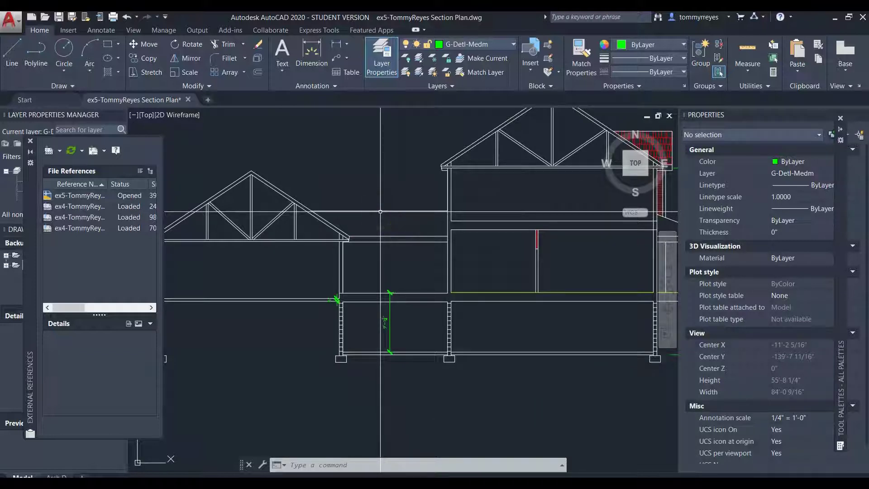
mouse_move(381, 210)
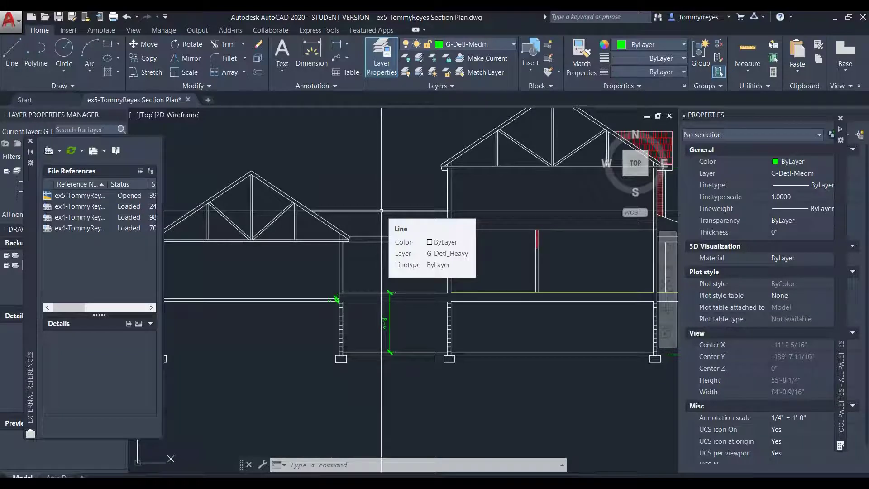
scroll(300, 220, up, 5)
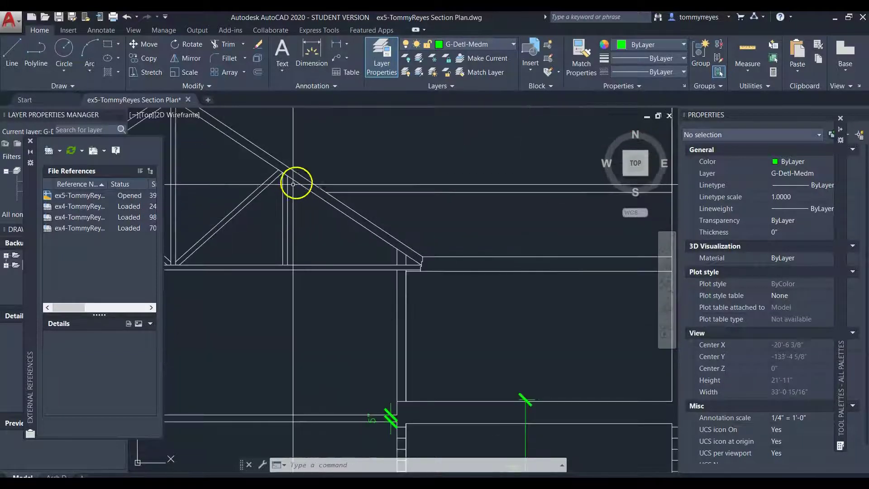
scroll(287, 190, down, 3)
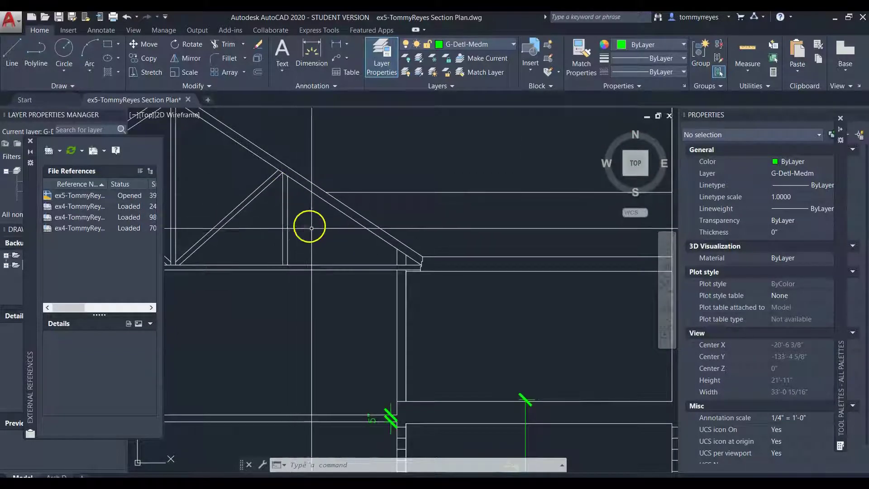
scroll(346, 300, down, 5)
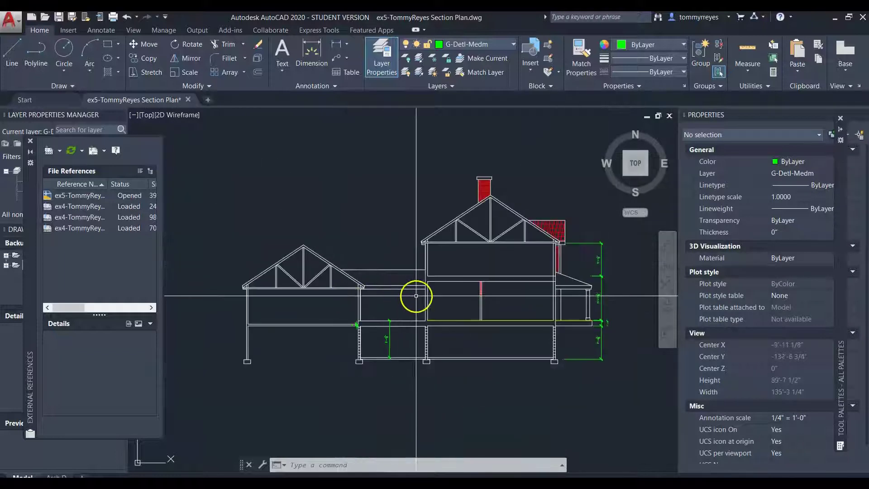
- Draw a vertical line about 9'-9" long in the empty space above the section, ending in a short upward slanted segment about 11" long
text(l)
key(Return)
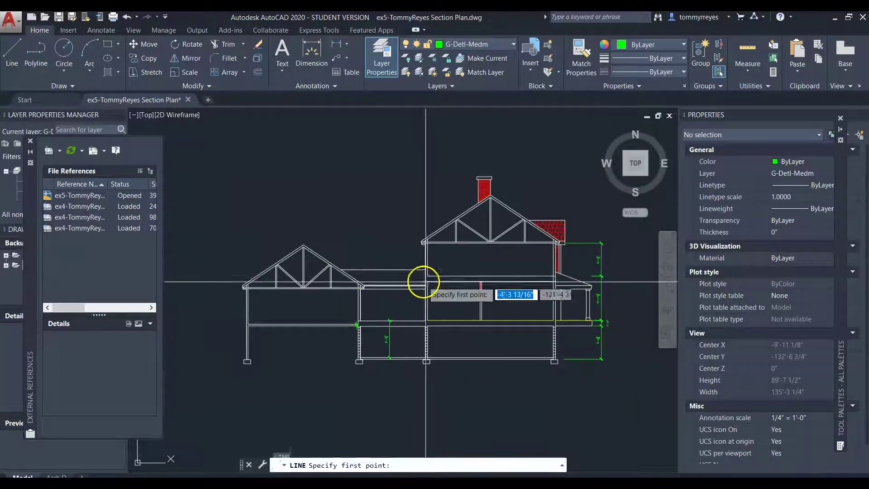
click(366, 162)
click(362, 200)
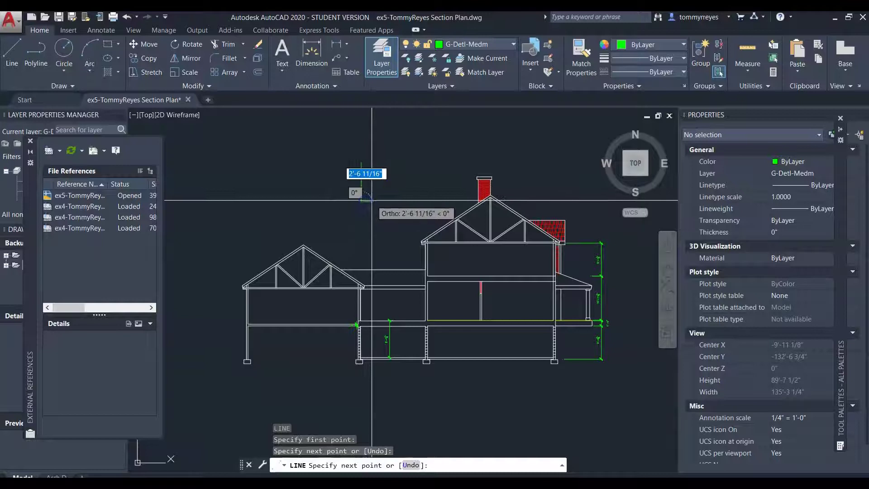
scroll(364, 200, up, 5)
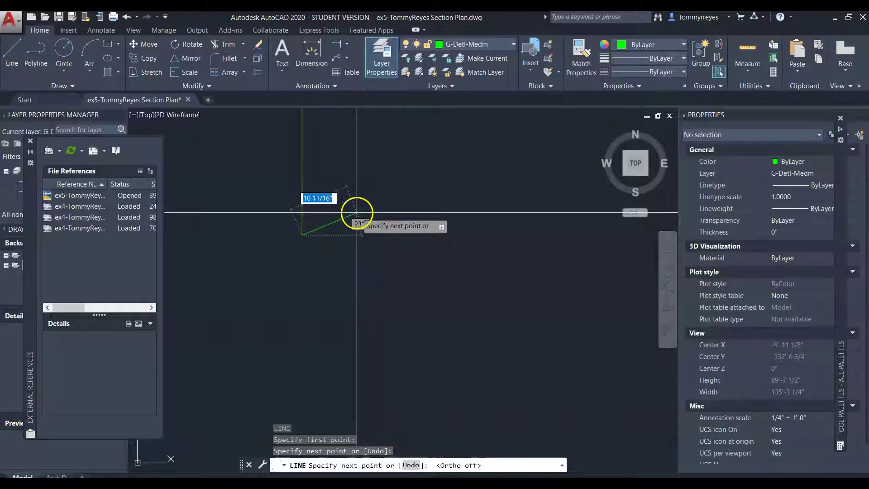
click(357, 214)
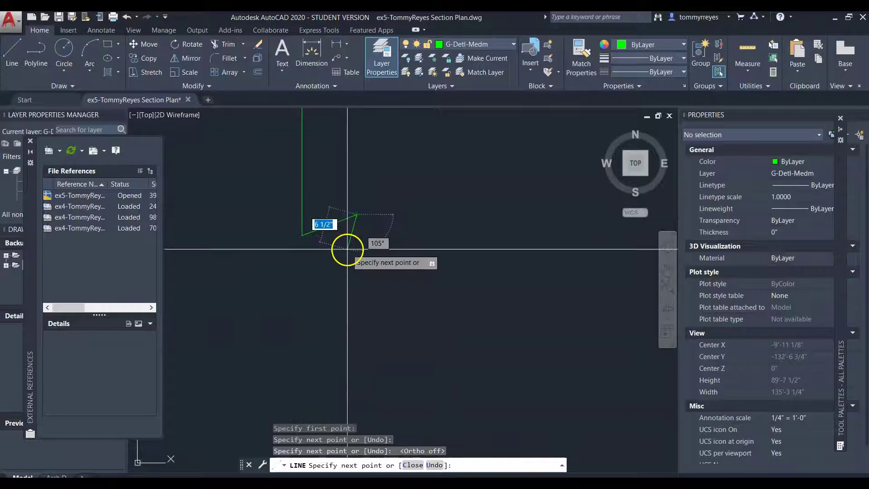
key(Escape)
- Copy the vertical line from the slanted segment's lower end to its upper end
text(co)
key(space)
click(320, 182)
click(291, 199)
key(space)
click(302, 235)
click(356, 214)
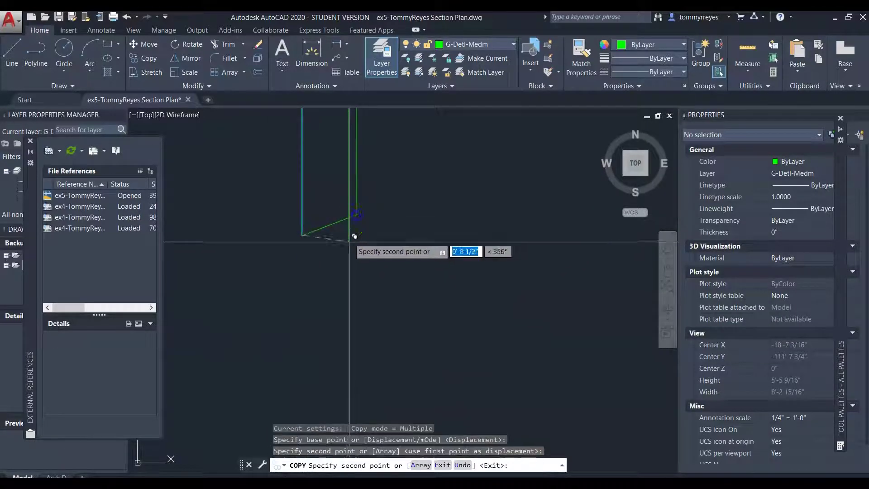
scroll(346, 279, down, 8)
scroll(342, 219, up, 3)
key(space)
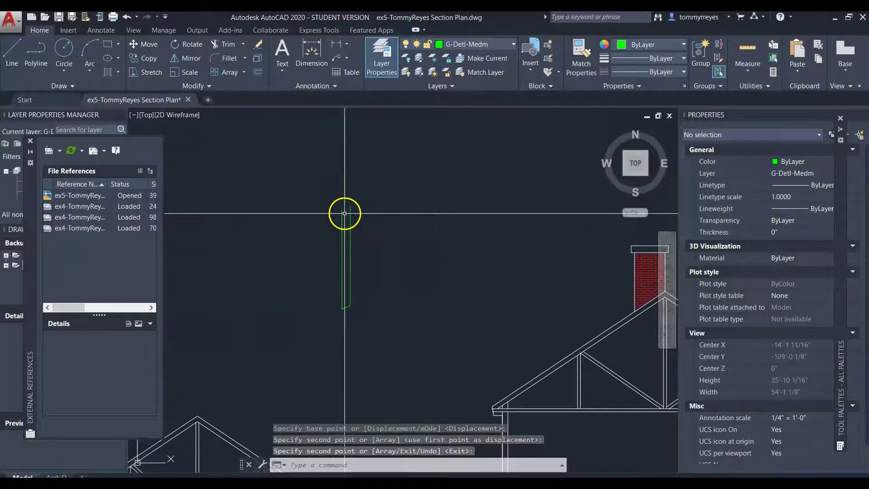
- Copy the slanted segment up to the vertical lines' upper ends to close the narrow outline
text(ct o)
key(space)
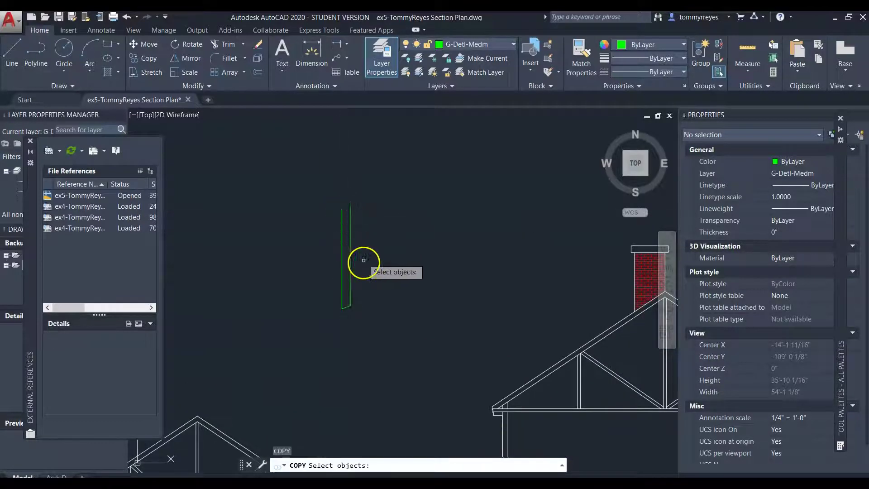
key(space)
click(347, 308)
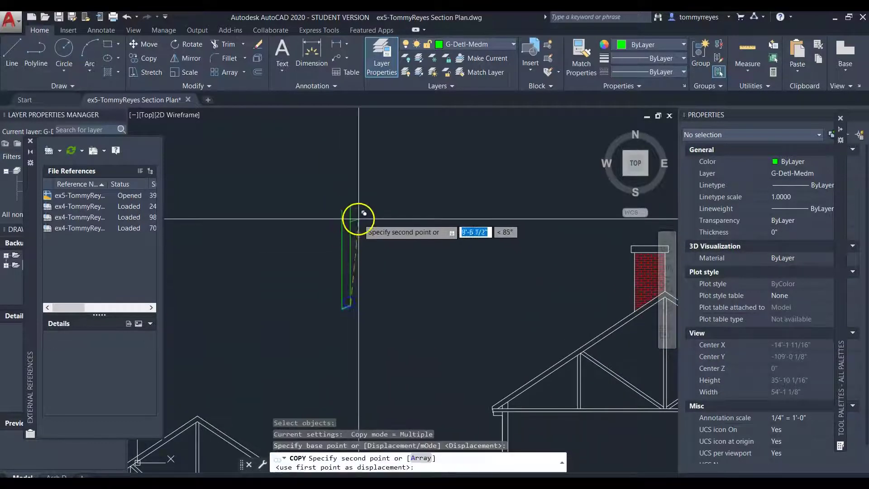
click(349, 208)
key(Escape)
key(Escape)
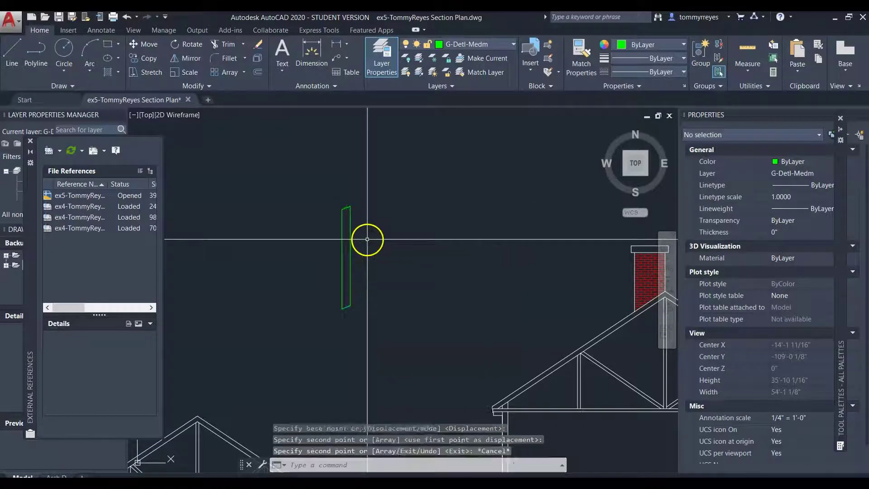
- Copy the closed four-line outline about 10" horizontally to the west with Ortho on
click(388, 189)
click(331, 396)
text(co)
key(space)
click(452, 305)
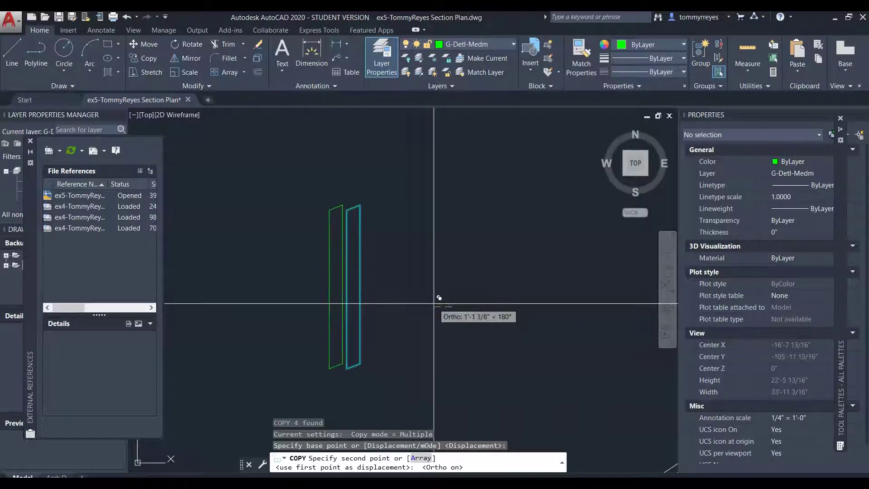
click(444, 298)
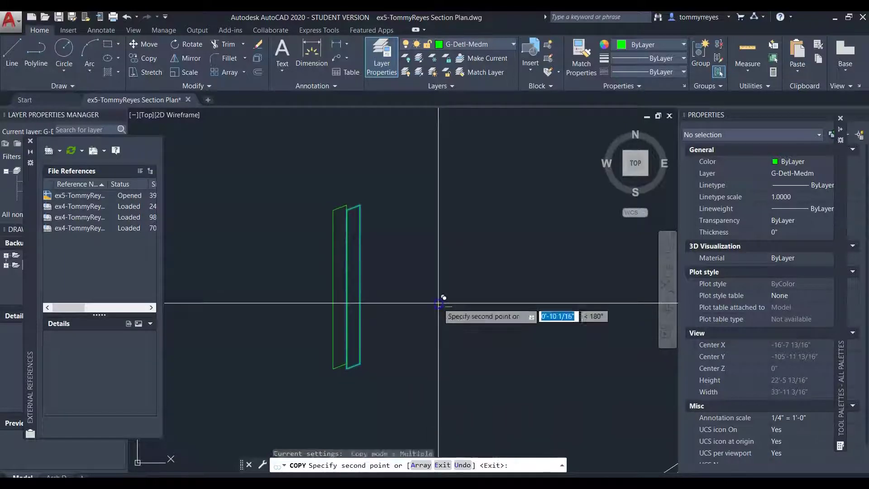
key(Escape)
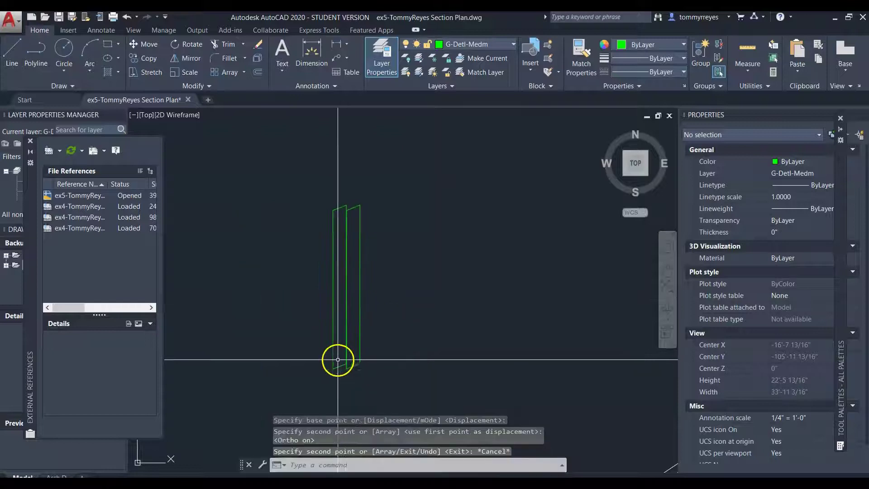
- Move the west outline's four lines diagonally up and east with Ortho off, so it sits offset behind the other outline
scroll(353, 209, up, 2)
scroll(350, 196, up, 1)
click(347, 205)
click(330, 217)
click(331, 229)
click(309, 250)
scroll(338, 160, down, 4)
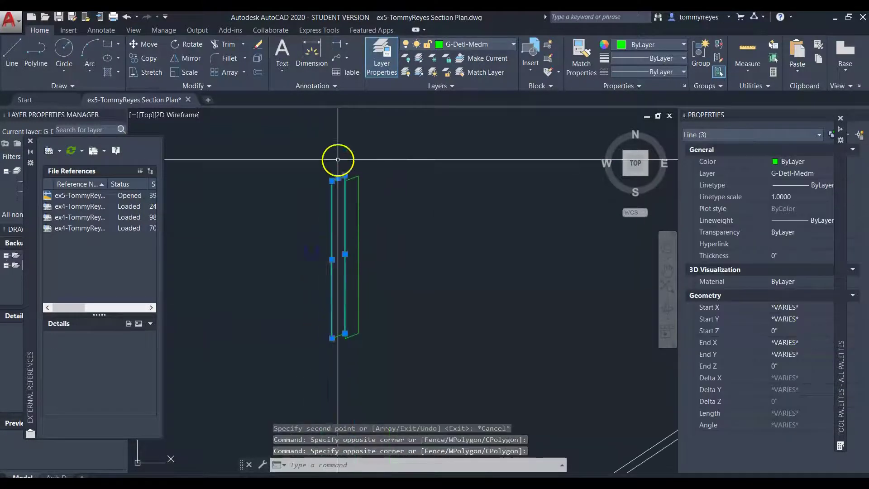
scroll(339, 341, up, 6)
click(343, 353)
click(329, 330)
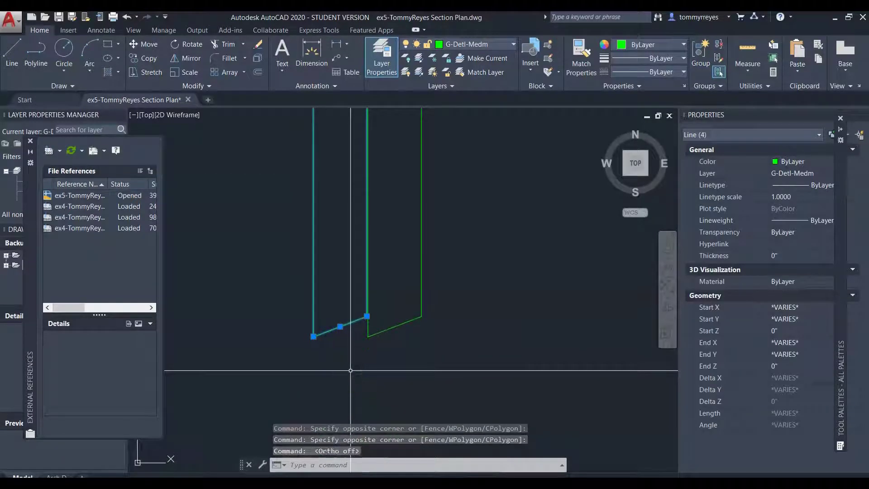
key(Return)
click(327, 382)
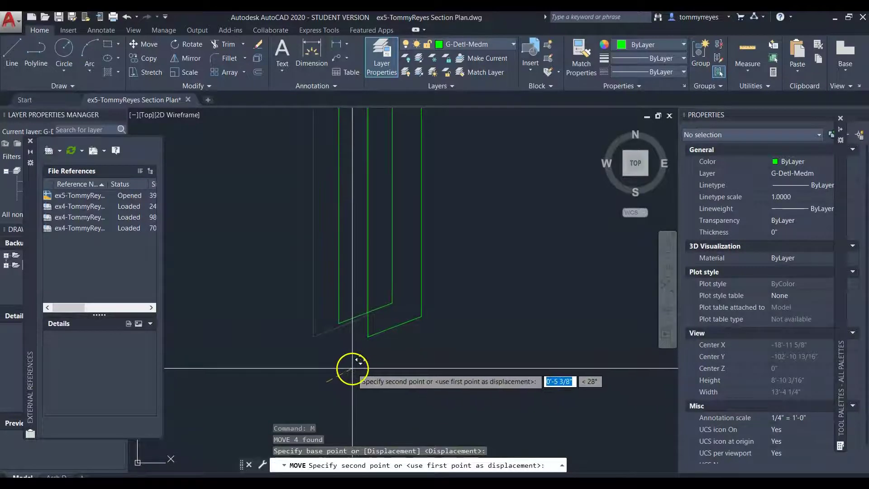
click(362, 371)
scroll(403, 301, down, 3)
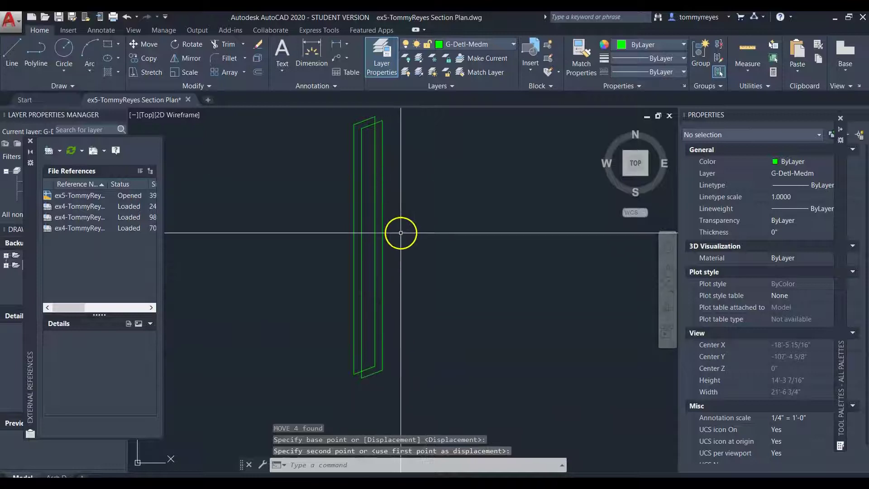
- Draw a line joining the upper west corners of the two overlapping outlines
key(l)
key(Return)
click(361, 126)
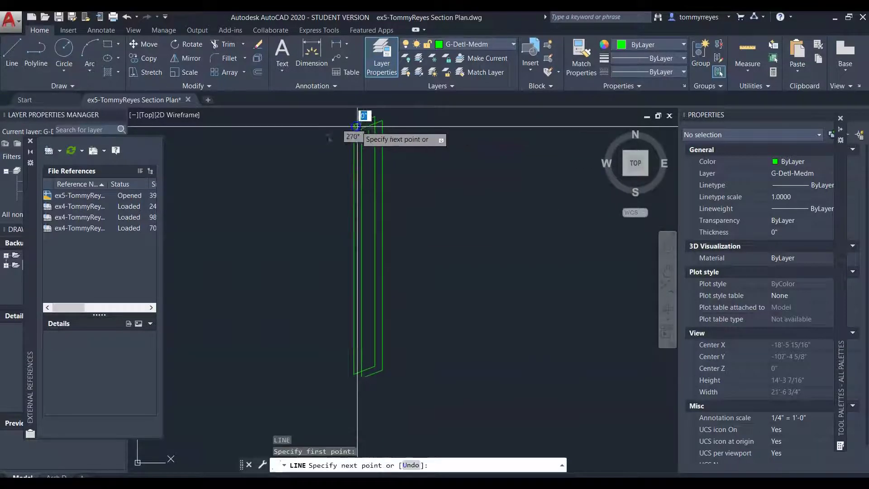
click(362, 127)
key(Return)
scroll(365, 114, up, 2)
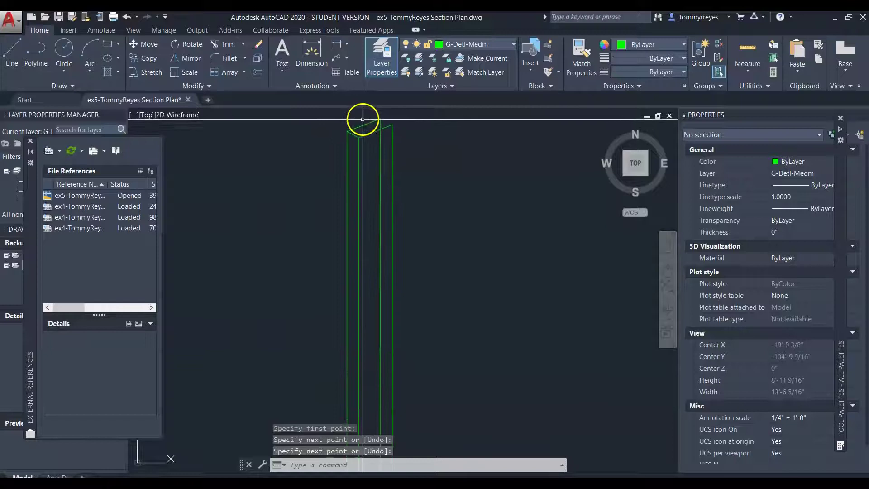
- Copy the short connecting line to the other corners of the two outlines to complete the box sketch
text(ct o)
key(Return)
key(Return)
click(356, 134)
scroll(388, 126, down, 6)
scroll(381, 205, up, 8)
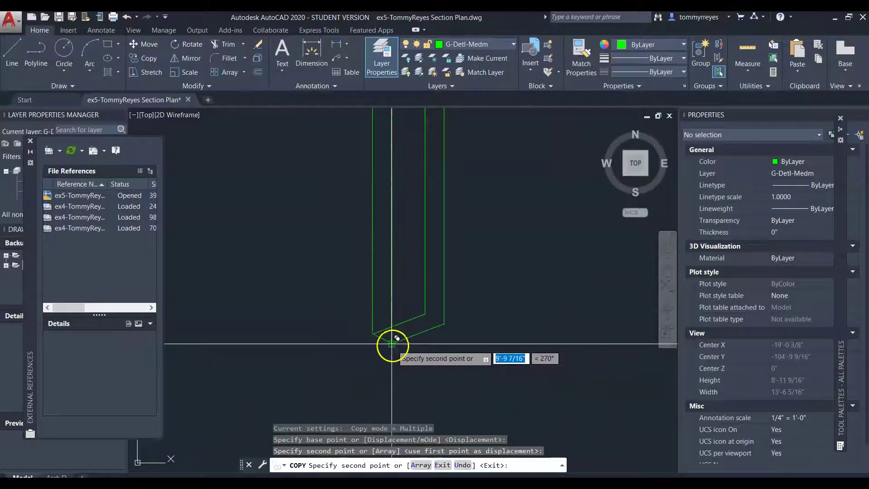
click(392, 344)
click(444, 324)
key(Return)
scroll(438, 384, down, 5)
scroll(456, 363, up, 1)
middle_drag(441, 297, 445, 259)
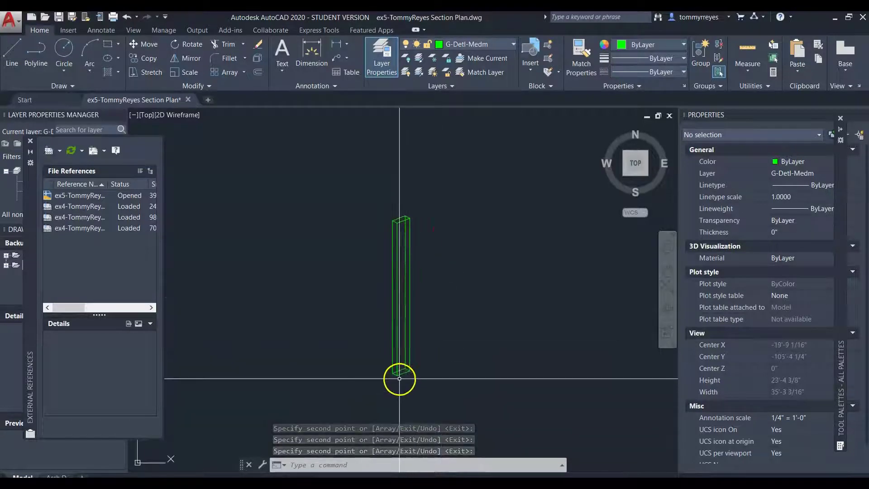
- Compare the box sketch with the roof lines where the garage truss meets the middle bay
scroll(394, 373, up, 2)
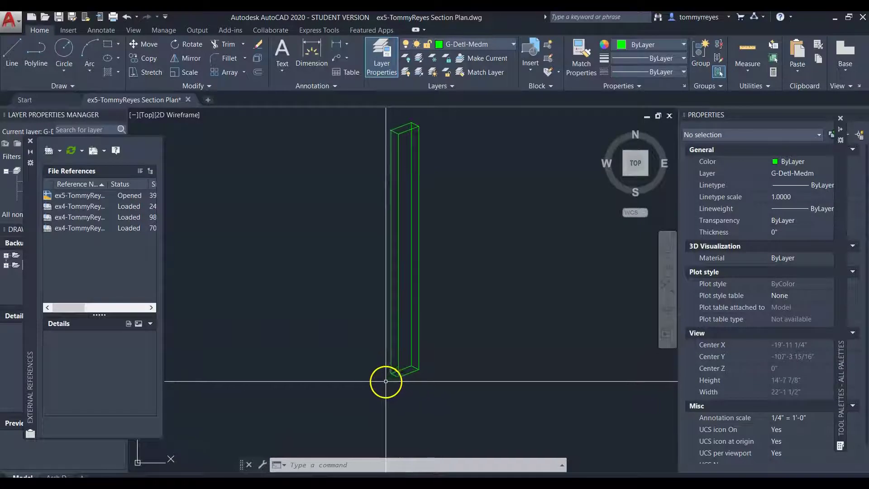
scroll(338, 233, down, 3)
scroll(338, 232, up, 2)
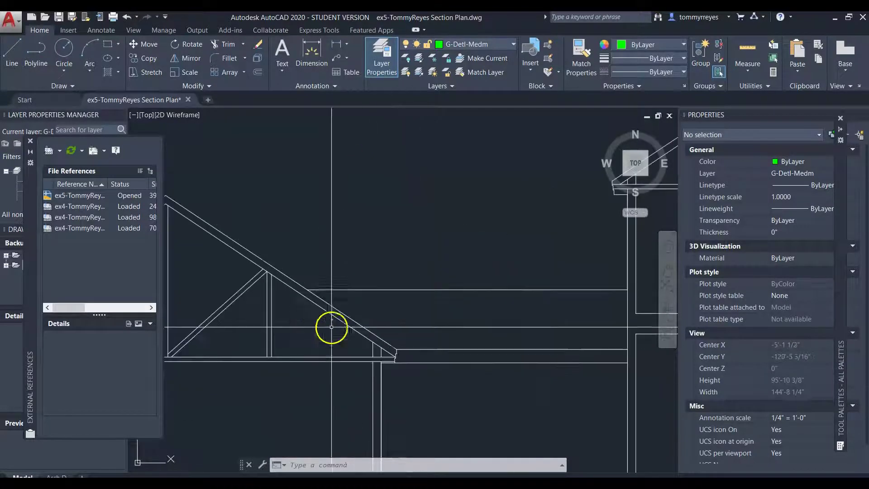
scroll(291, 333, down, 4)
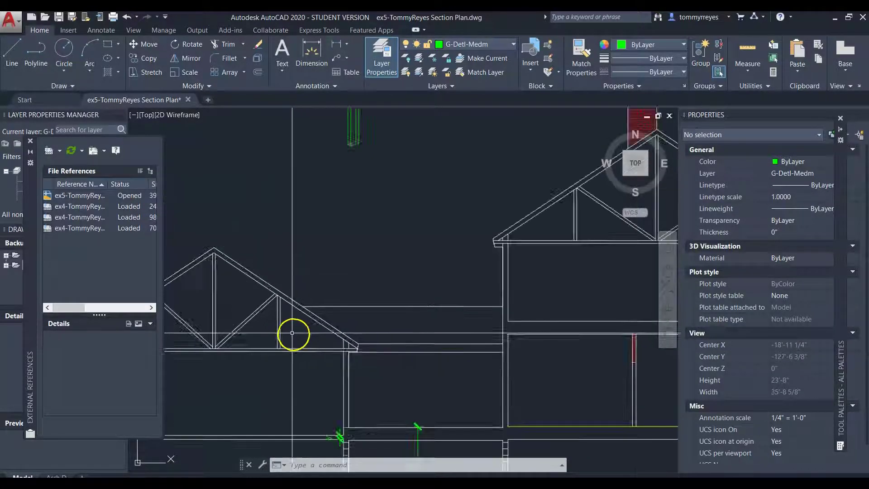
scroll(359, 315, up, 2)
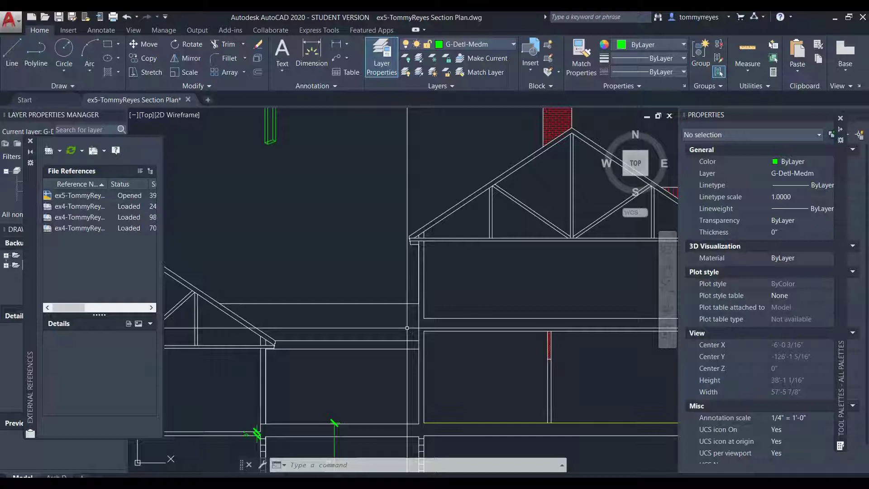
- Offset the main house's outer west wall line 24" to the west, across the middle bay's roof lines
scroll(407, 350, up, 5)
click(429, 321)
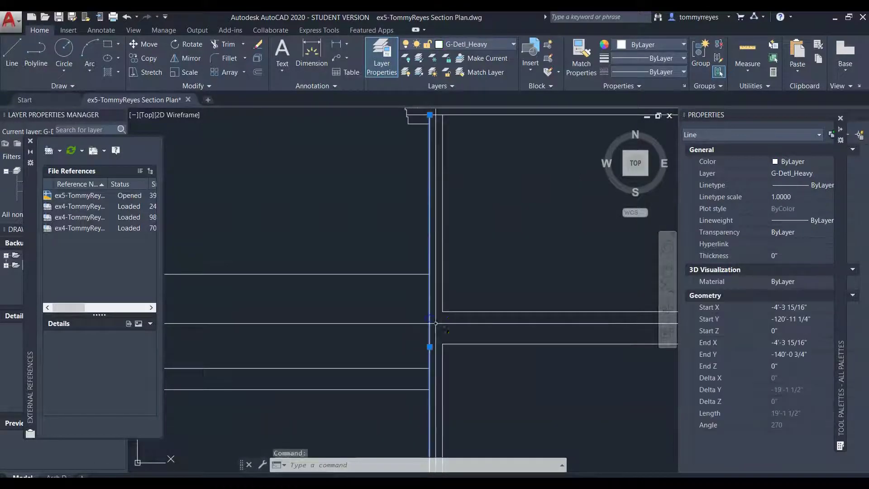
key(Escape)
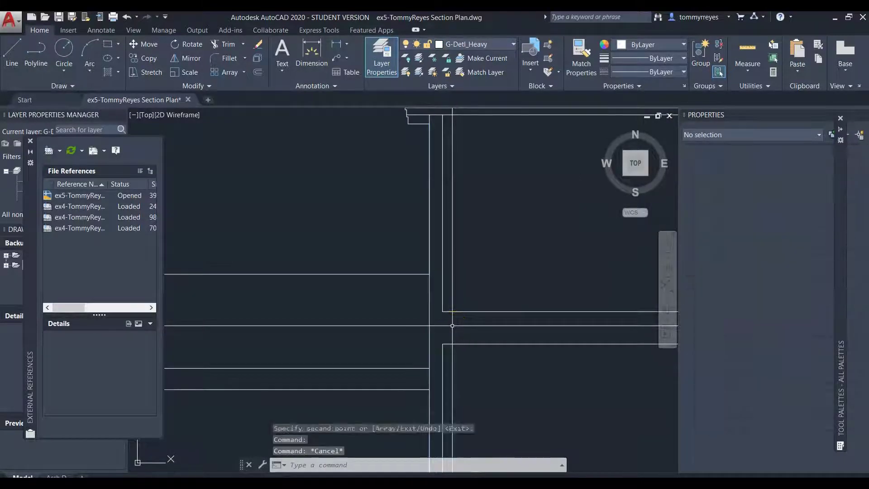
text(o)
key(Return)
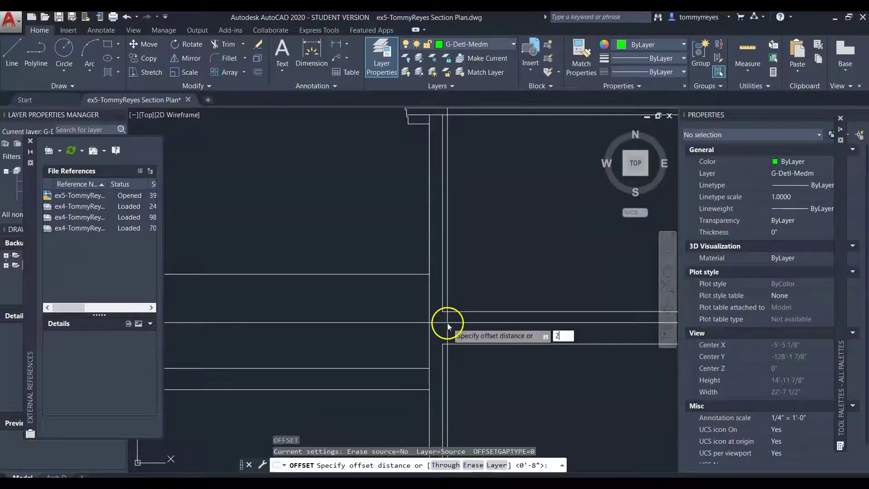
text(24)
key(Return)
click(429, 320)
click(388, 322)
key(Escape)
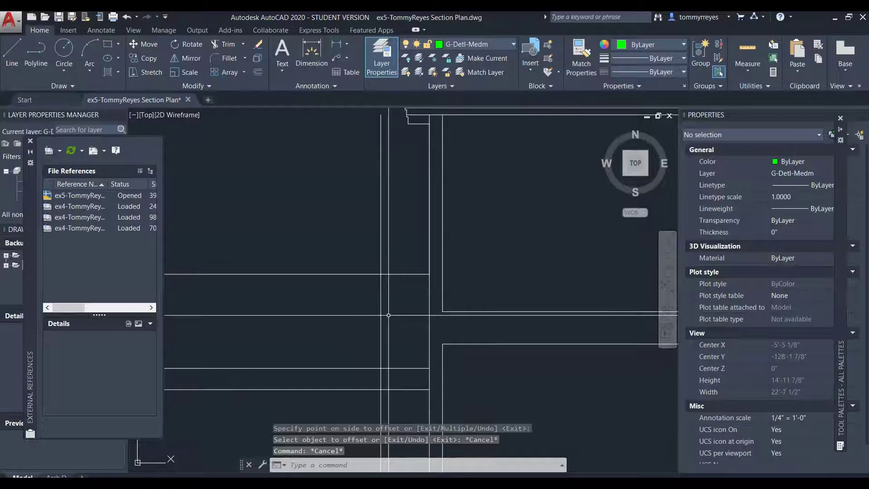
key(Return)
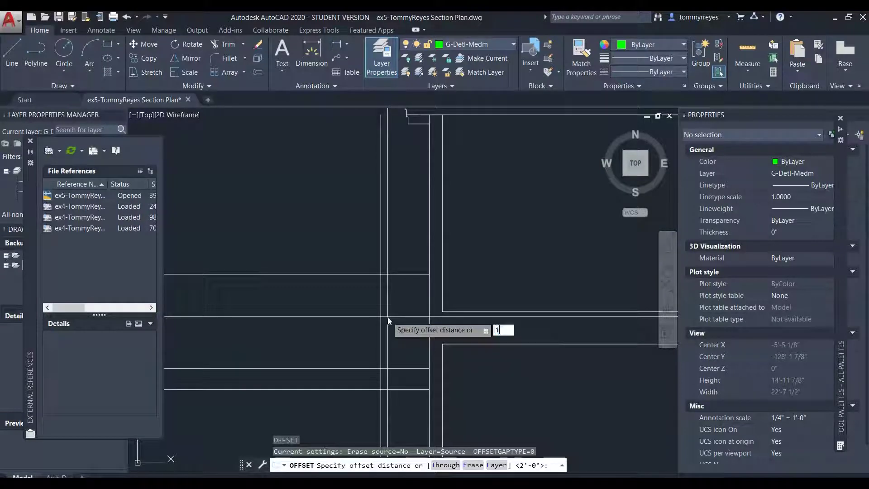
text(1)
key(Escape)
key(Escape)
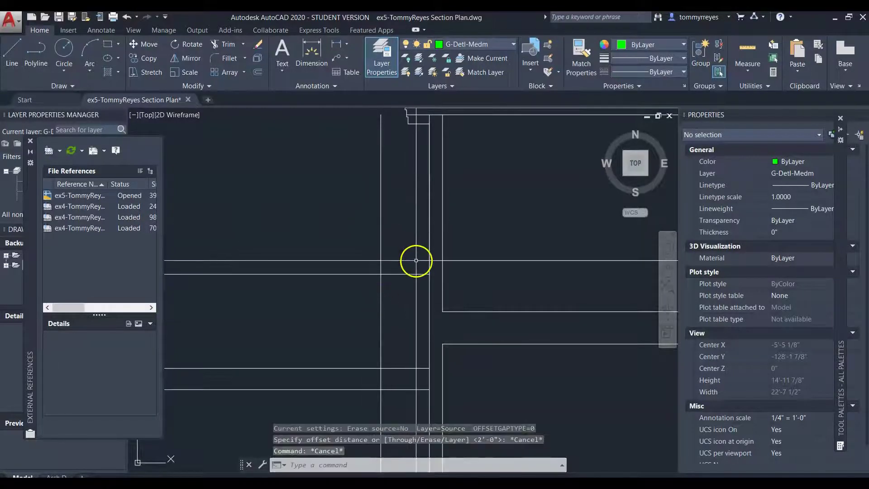
- Trim the 24" offset line where it extends above the middle bay's top roof line
text(tr)
key(Return)
click(406, 273)
key(Return)
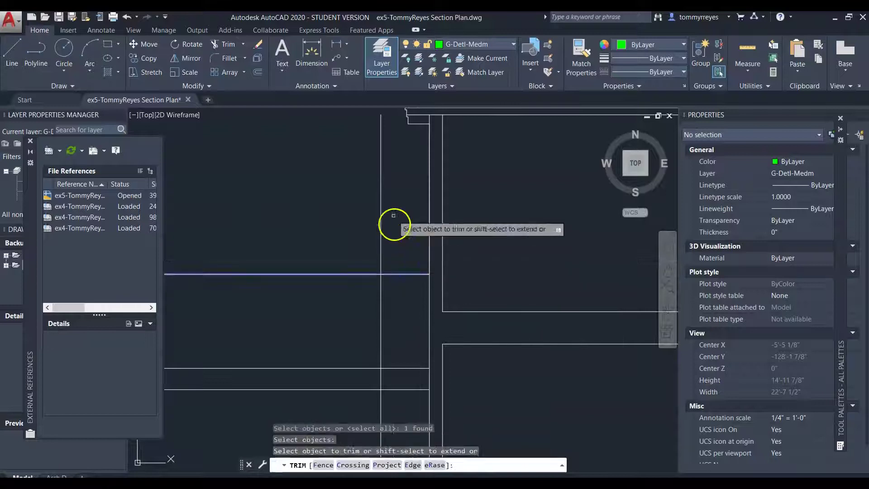
click(394, 214)
click(354, 234)
scroll(366, 198, down, 2)
key(Return)
- Trim the same vertical line below the upper line of the middle bay's bottom chord
key(Return)
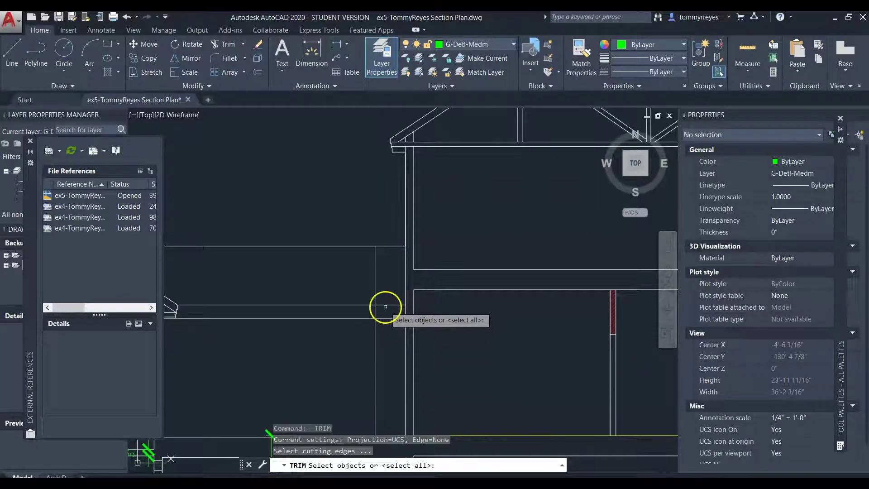
click(385, 303)
key(Return)
click(390, 350)
click(355, 353)
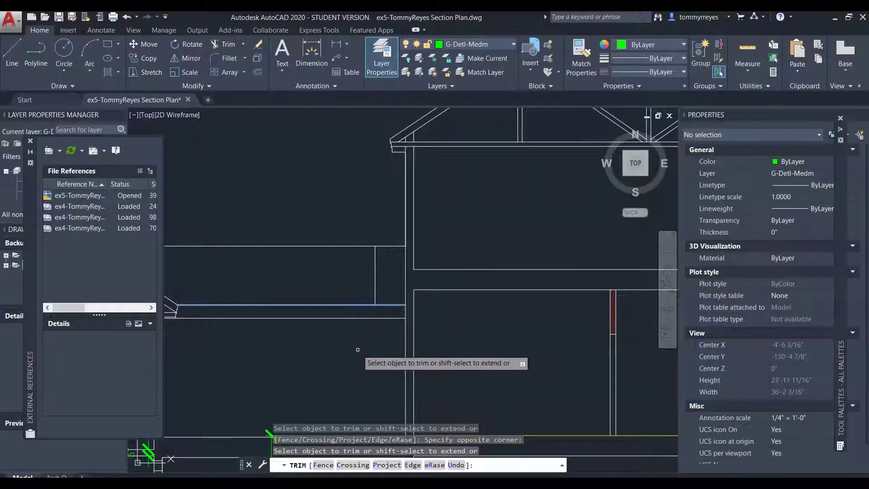
scroll(453, 336, down, 2)
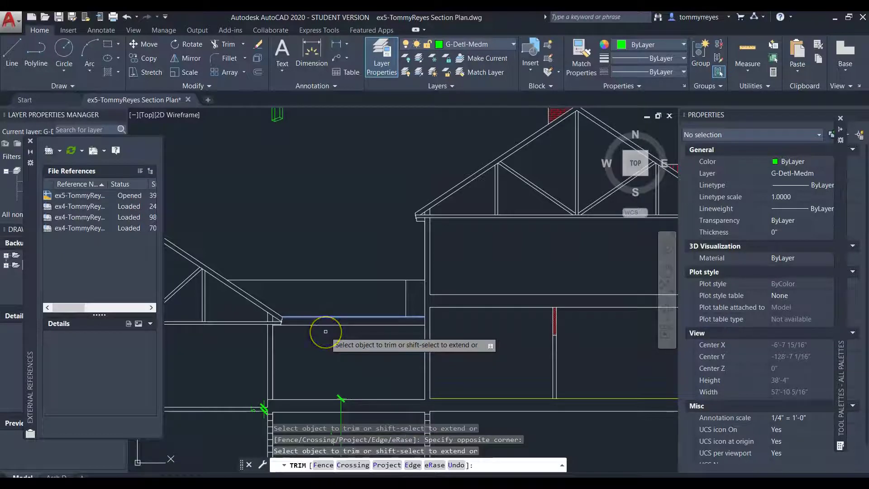
scroll(371, 333, up, 4)
key(Escape)
- Delete the upper line of the middle bay's bottom chord
click(407, 305)
click(370, 278)
key(Delete)
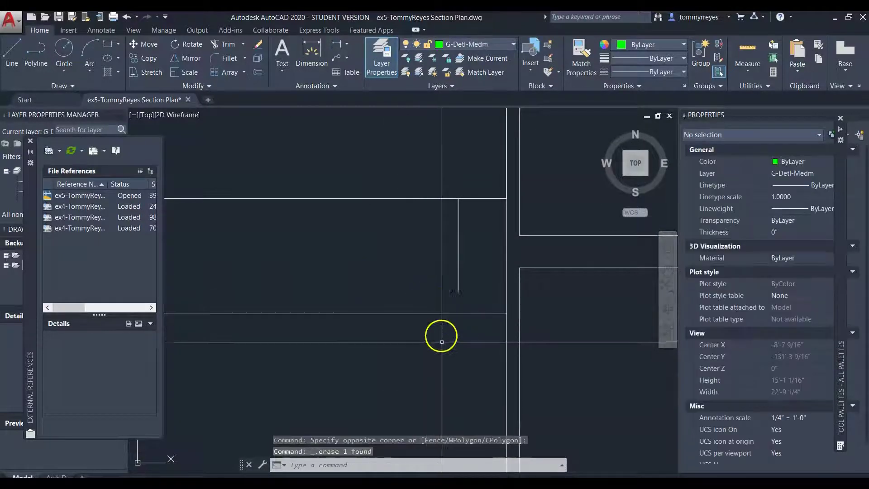
- Extend the short vertical line down to the remaining bottom line of the middle bay's roof
key(Return)
click(446, 348)
click(369, 287)
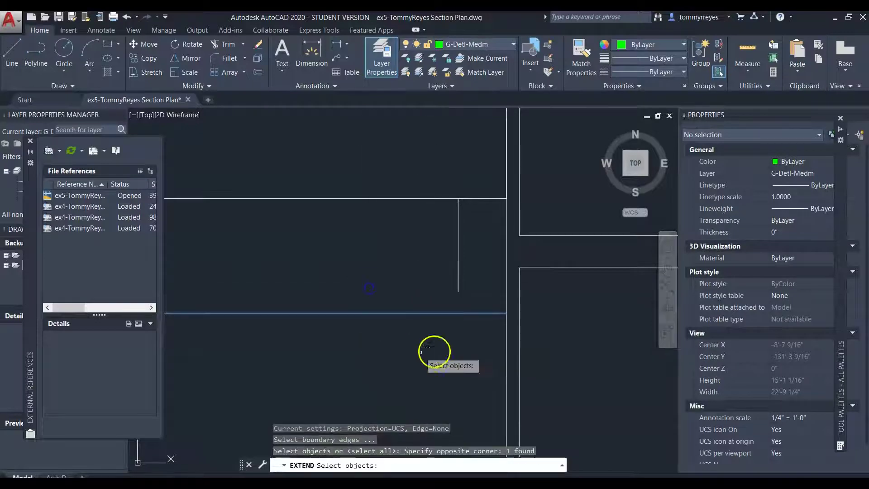
key(Return)
click(468, 279)
click(449, 293)
key(Escape)
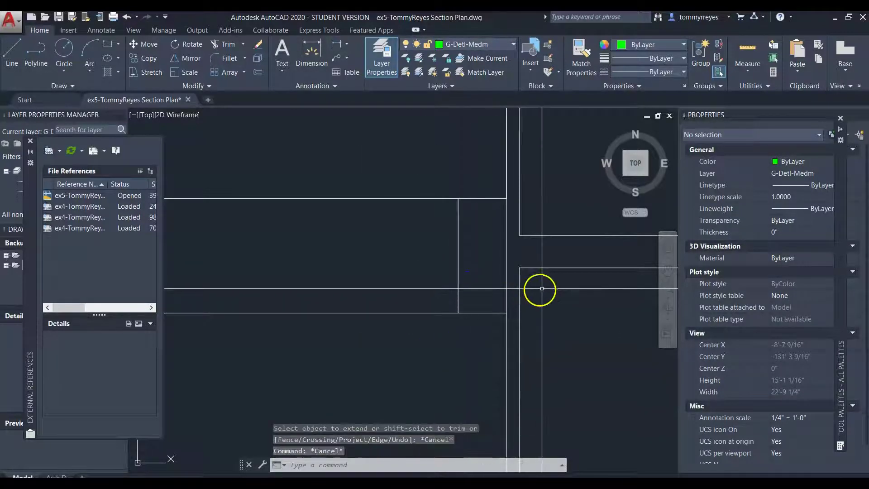
- Offset the vertical line 1.5" to the west to form the first upright member of the middle bay's roof
text(o)
key(Return)
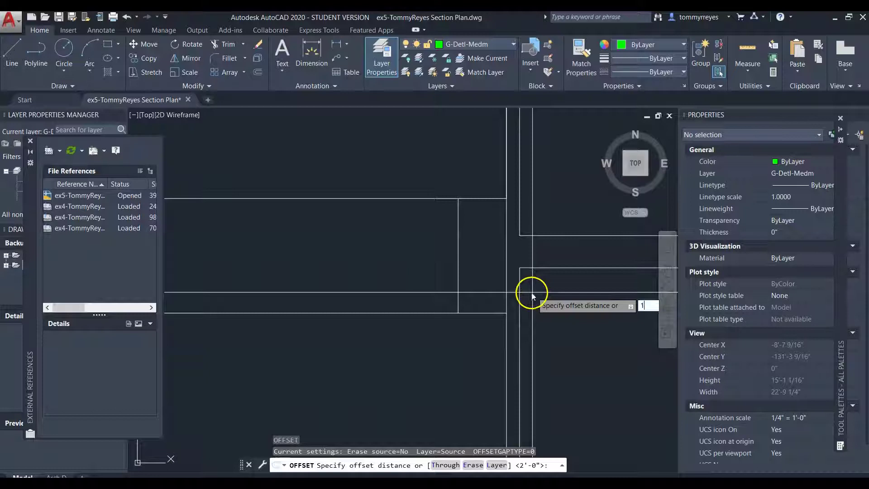
text(1.5)
key(Return)
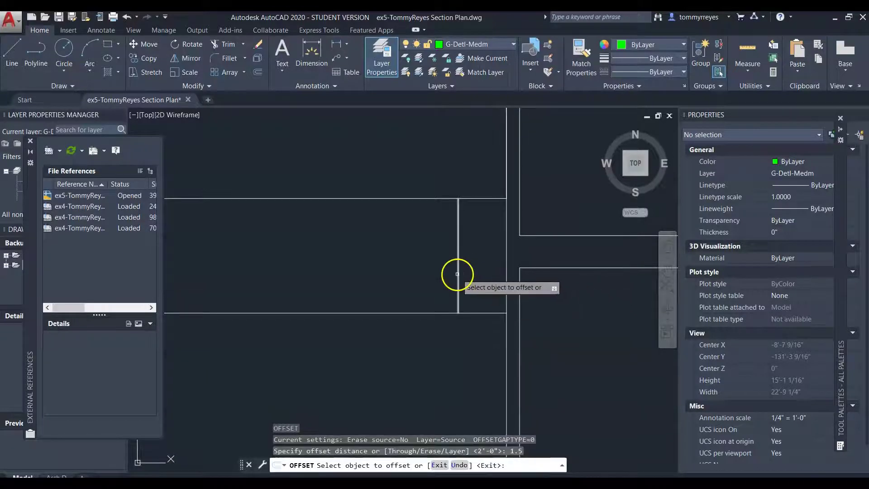
click(457, 274)
click(419, 281)
key(Return)
click(474, 282)
click(435, 292)
text(co)
key(Return)
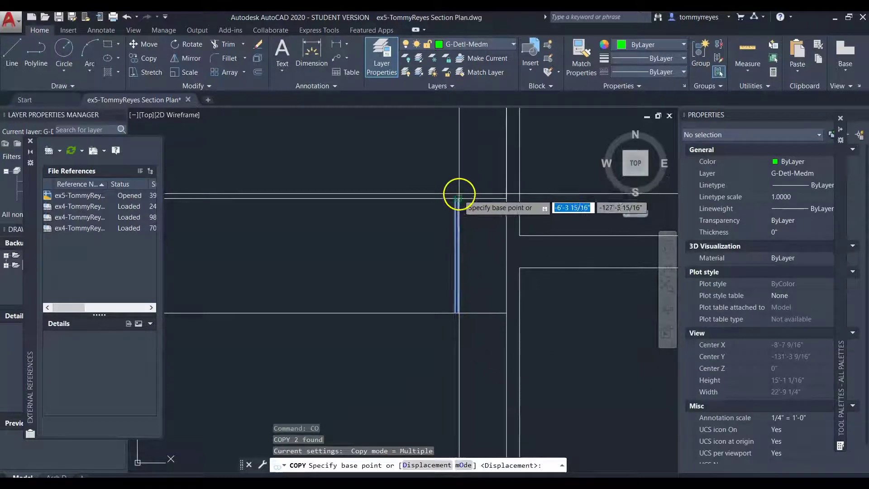
scroll(459, 194, up, 8)
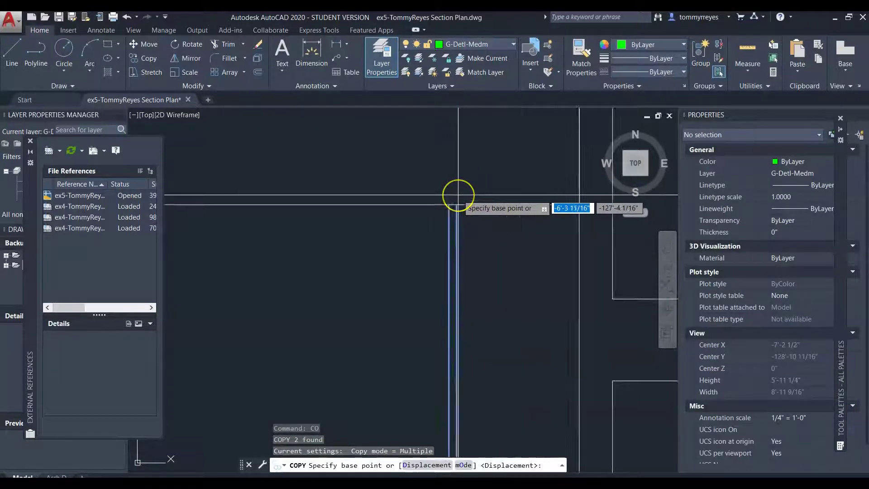
key(Escape)
- Draw a short 1 1/2" reference line across the first upright member, joining the midpoints of its two lines
text(l)
key(Return)
scroll(441, 262, down, 10)
scroll(441, 262, up, 3)
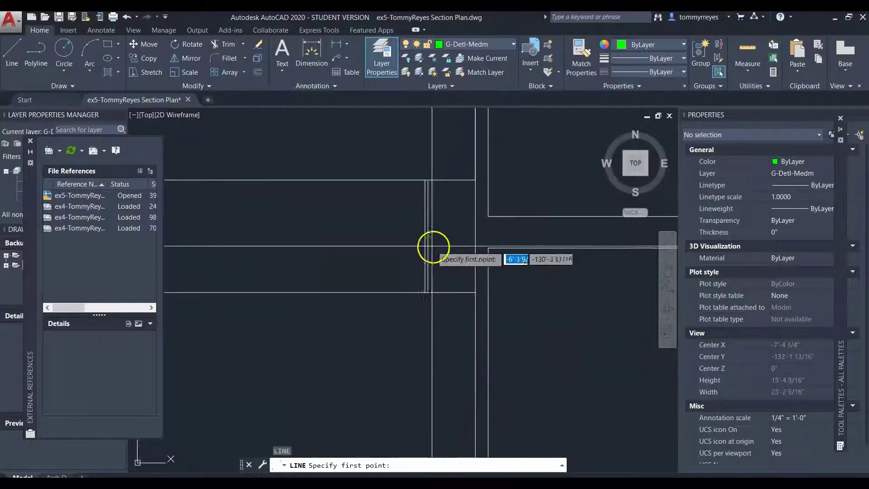
click(423, 236)
click(426, 180)
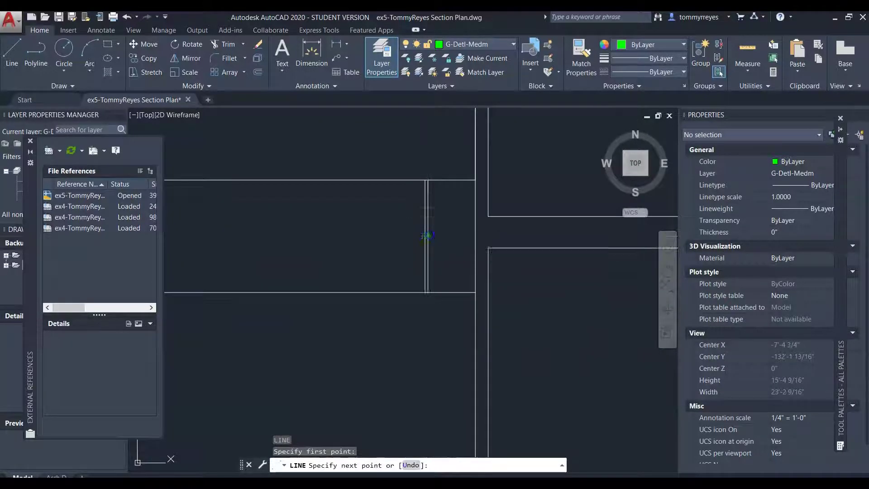
key(Return)
- Copy the two lines of the first upright member 24" straight west, using the reference line's midpoint as base point
scroll(418, 214, up, 2)
click(450, 210)
click(411, 229)
text(co)
key(Return)
scroll(444, 232, up, 4)
middle_drag(444, 231, 369, 320)
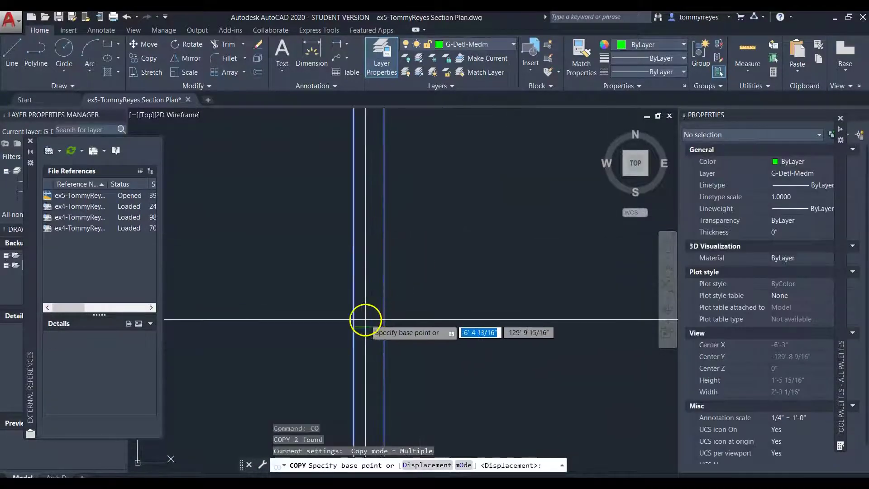
click(369, 326)
scroll(364, 322, down, 8)
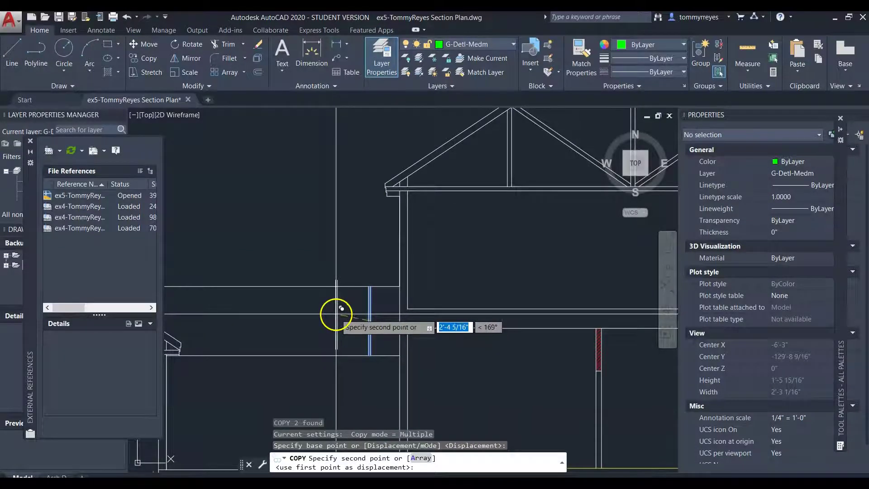
key(F8)
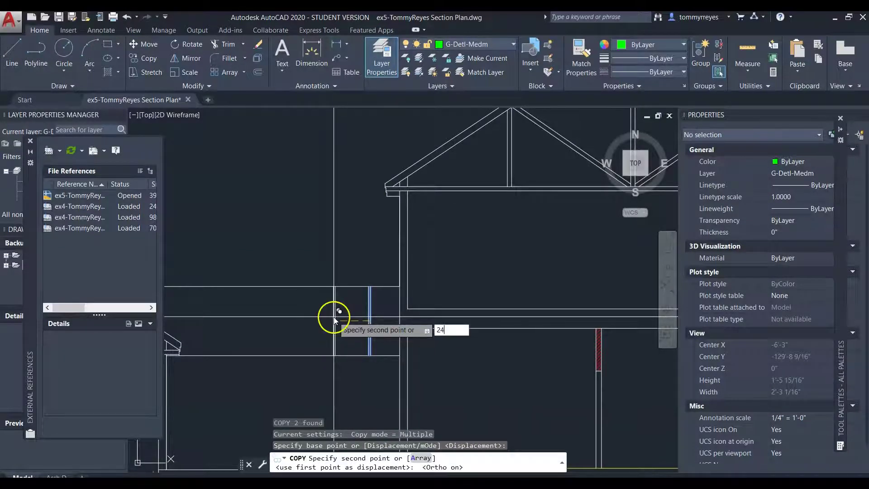
key(Return)
key(Return)
- Copy the second upright member westward repeatedly at 2'-0" spacing until the row runs past the garage truss's sloping top chord
click(356, 304)
click(346, 320)
text(co)
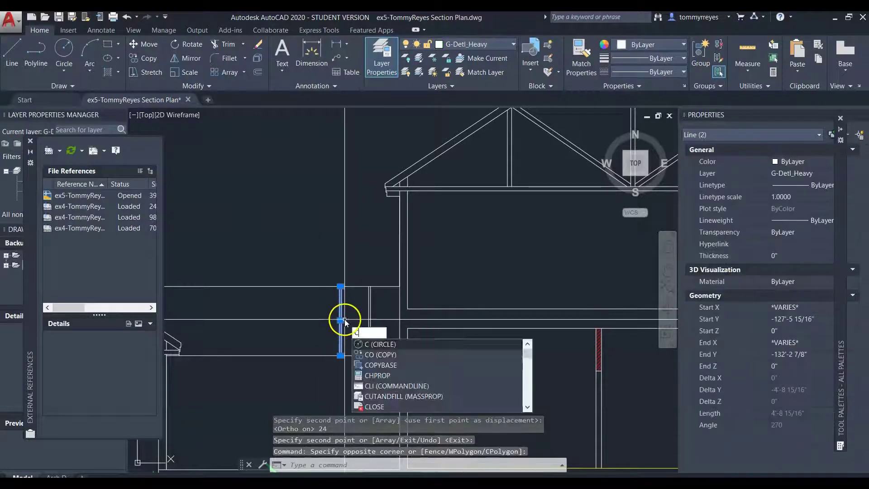
key(Return)
scroll(342, 317, up, 4)
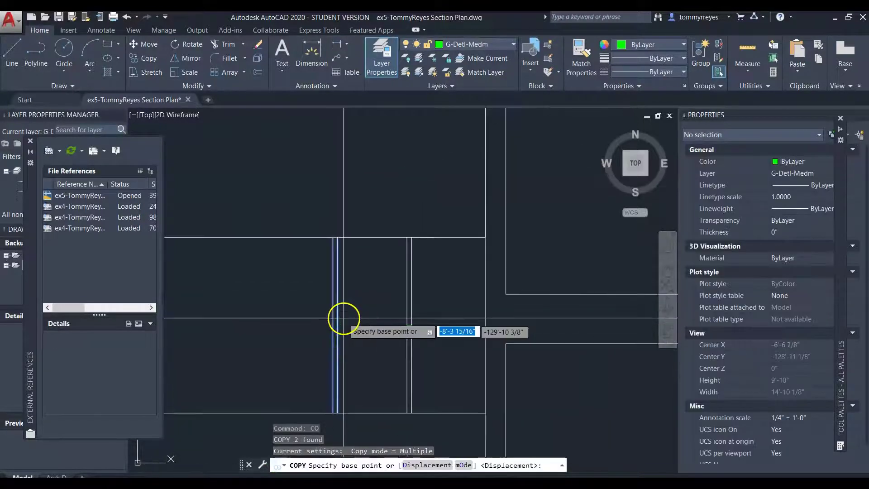
click(403, 237)
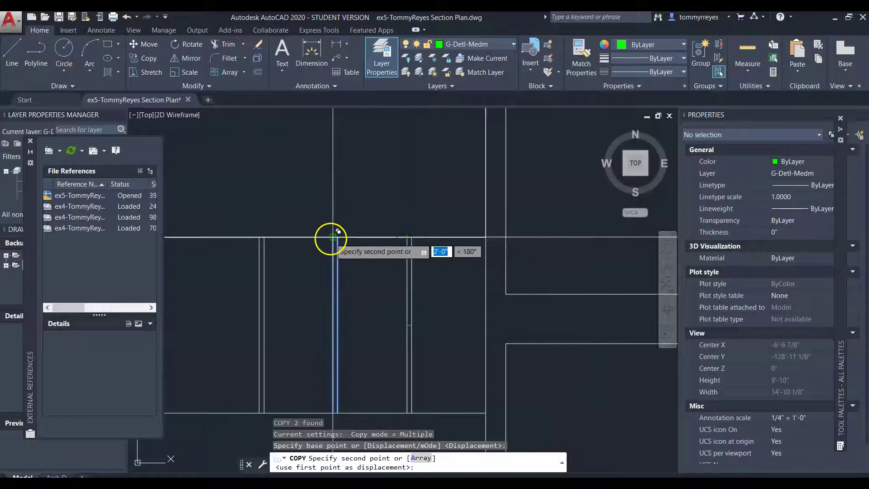
click(257, 234)
scroll(396, 236, down, 3)
scroll(317, 267, up, 3)
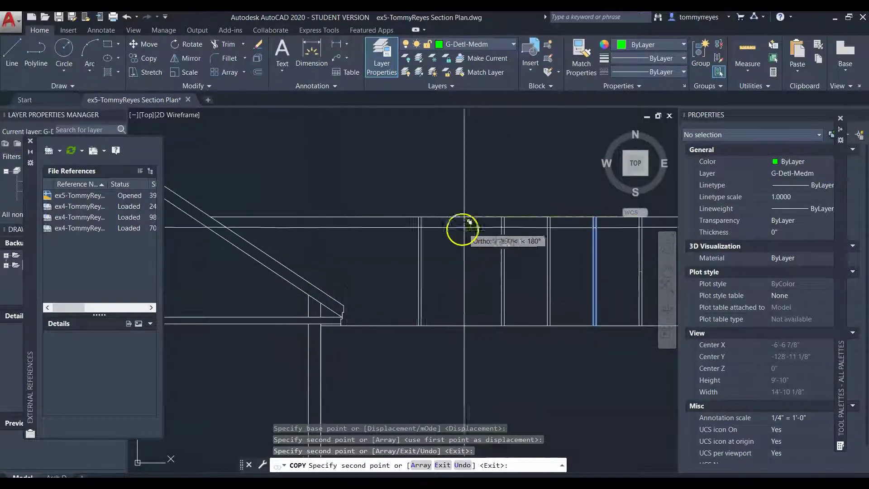
click(501, 217)
click(457, 217)
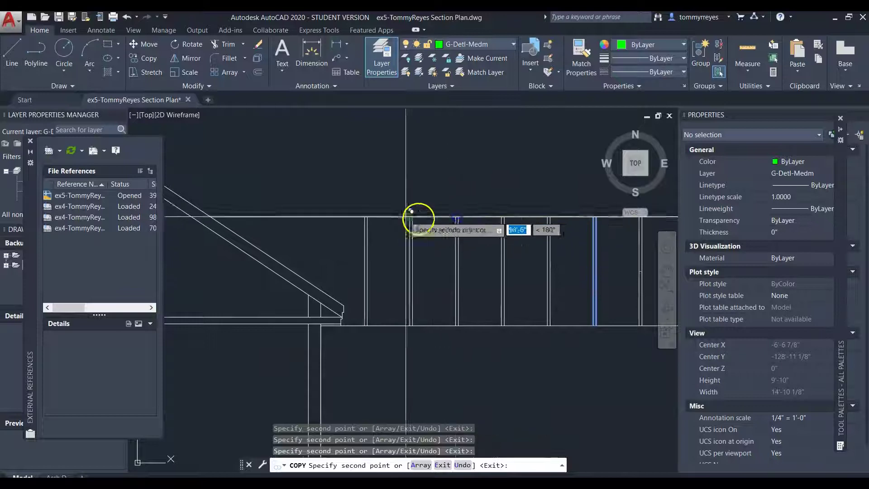
click(409, 216)
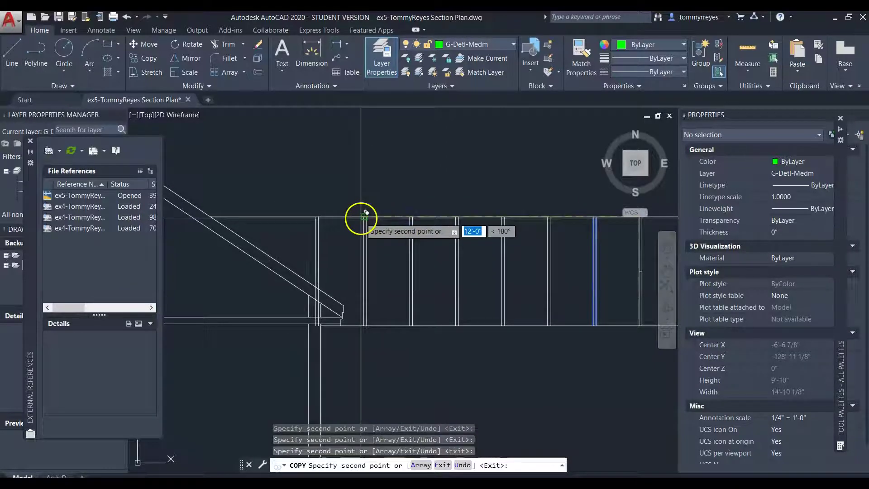
scroll(365, 214, up, 5)
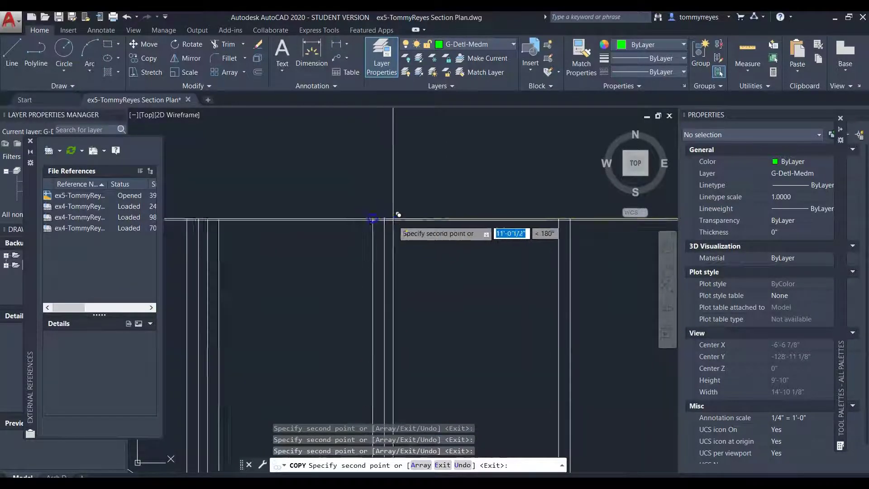
scroll(399, 214, down, 3)
scroll(363, 248, down, 5)
scroll(372, 238, up, 5)
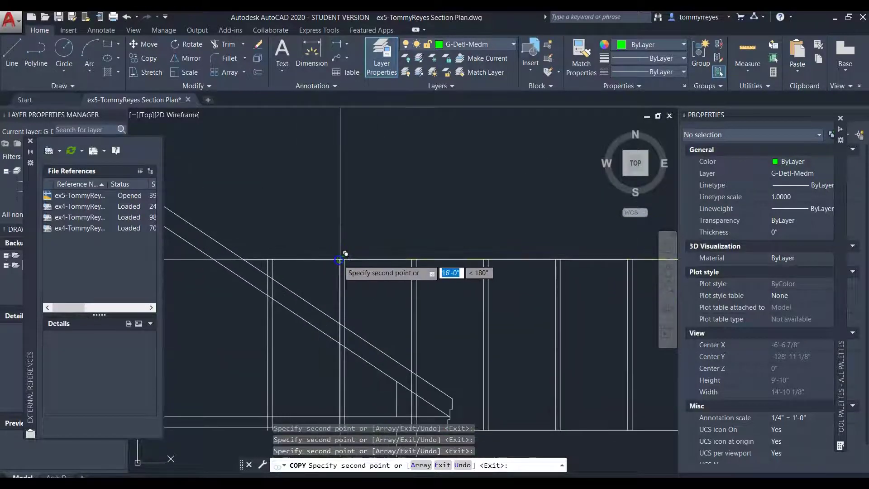
key(Escape)
key(Escape)
- Trim the upright members below the upper edge of the garage truss's sloping top chord
scroll(295, 183, down, 2)
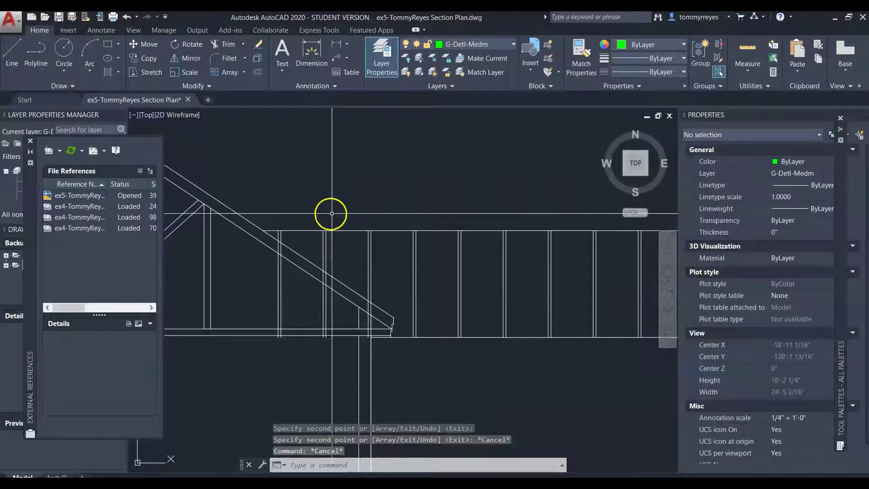
key(Return)
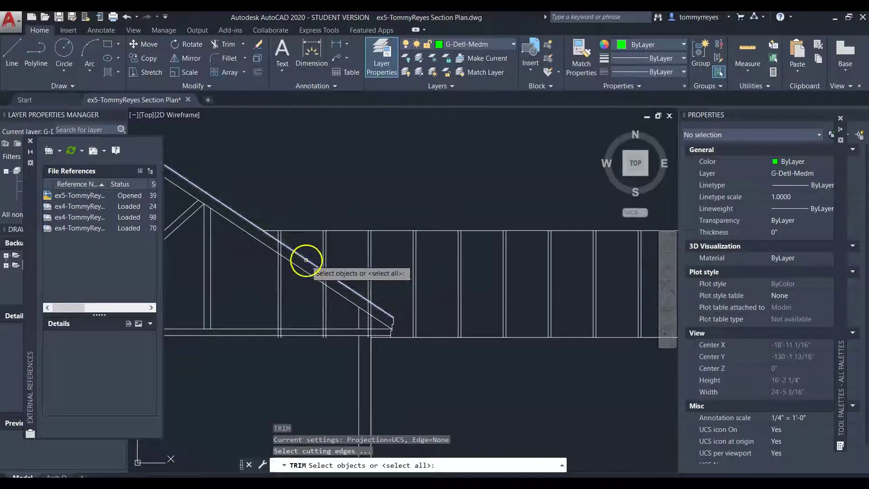
click(306, 259)
key(Return)
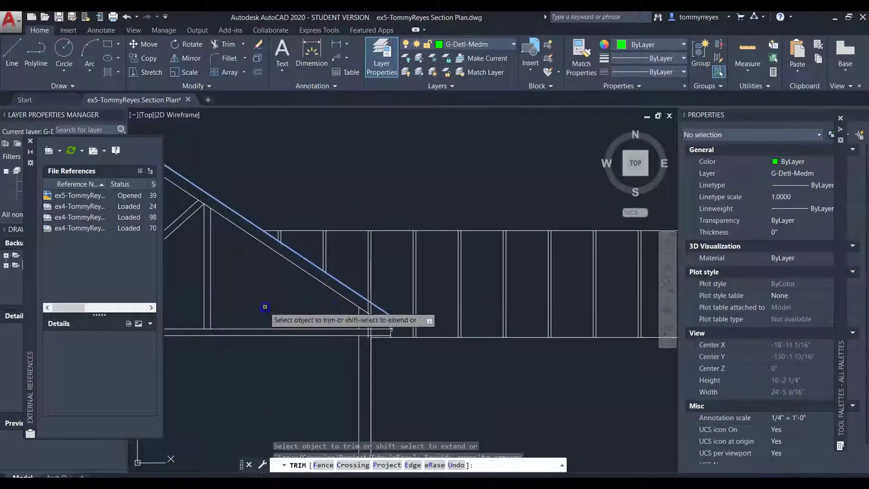
scroll(368, 306, up, 3)
click(382, 318)
click(368, 310)
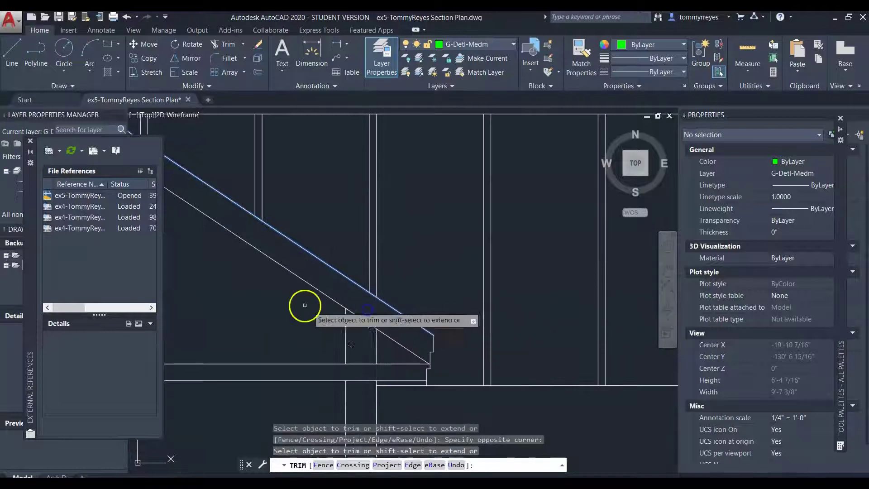
scroll(315, 311, down, 5)
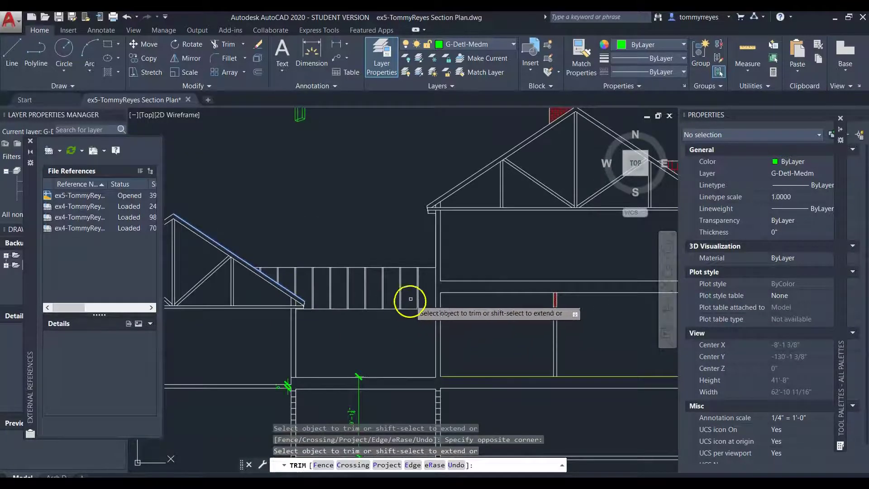
scroll(410, 299, up, 5)
key(Return)
- Delete the short reference line across the easternmost upright member
click(369, 297)
click(432, 328)
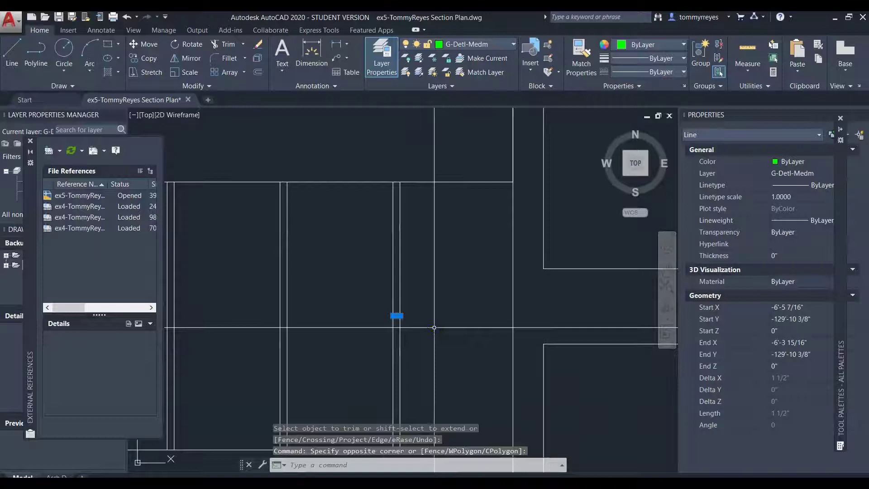
key(Delete)
click(426, 369)
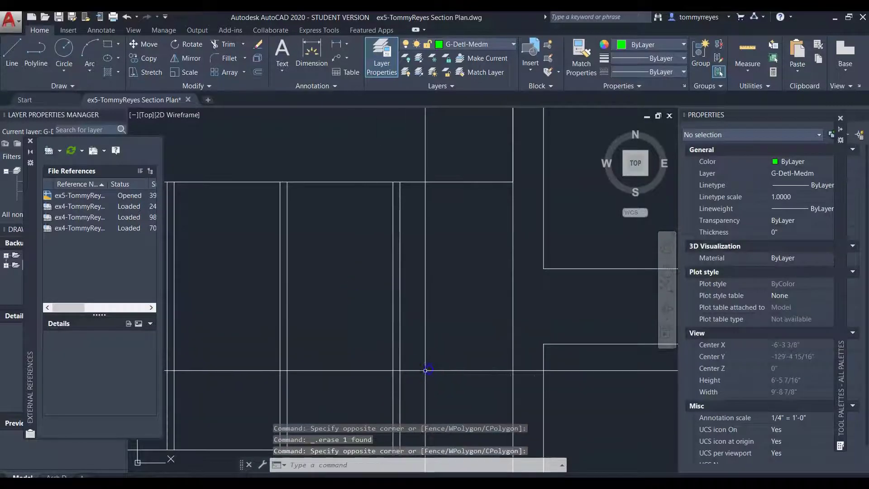
click(450, 378)
click(377, 304)
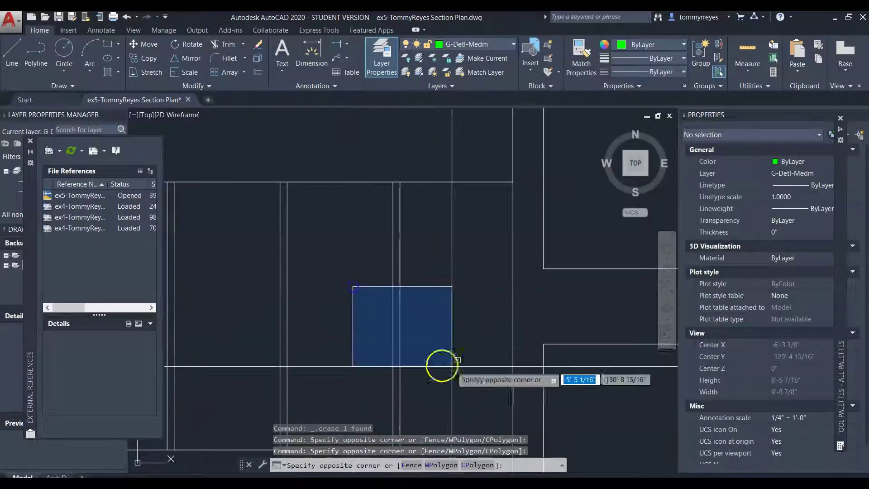
click(446, 347)
click(427, 283)
click(372, 366)
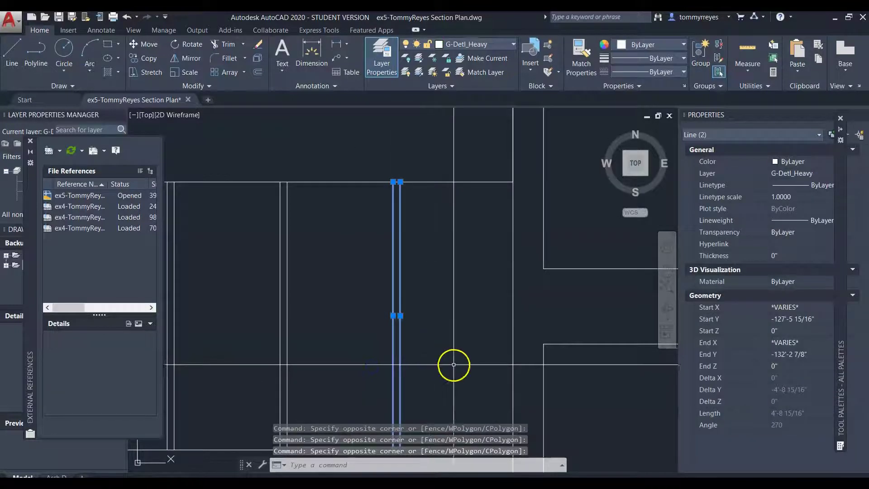
key(Escape)
key(Escape)
key(Escape)
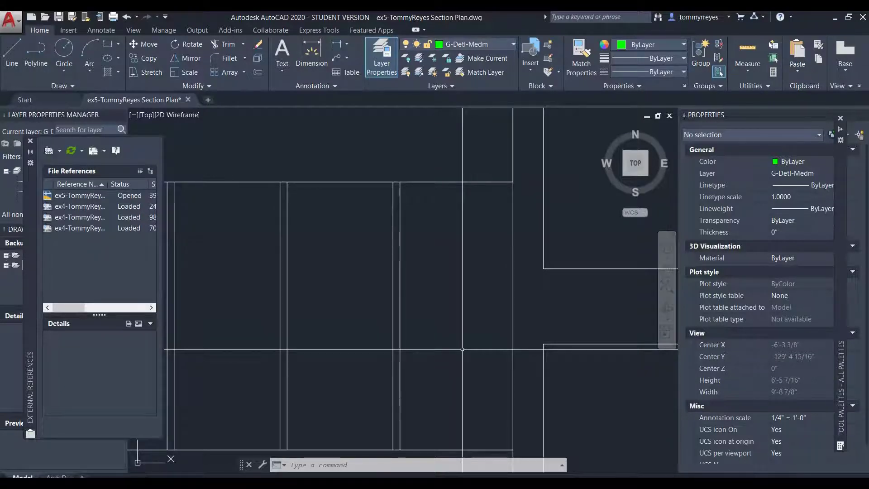
scroll(615, 219, down, 10)
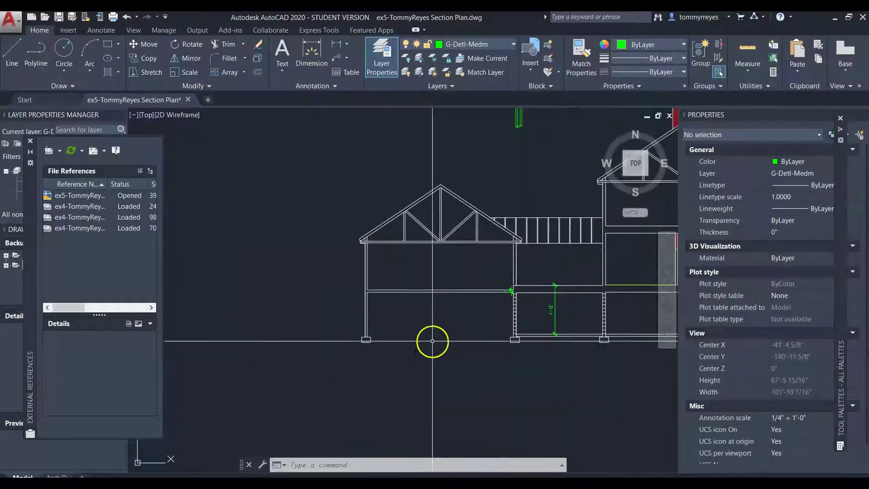
- Copy the block joint lines from the garage's east basement wall to its west wall, from the wall-base midpoint to the west footing's top midpoint
scroll(364, 326, up, 4)
scroll(504, 332, down, 2)
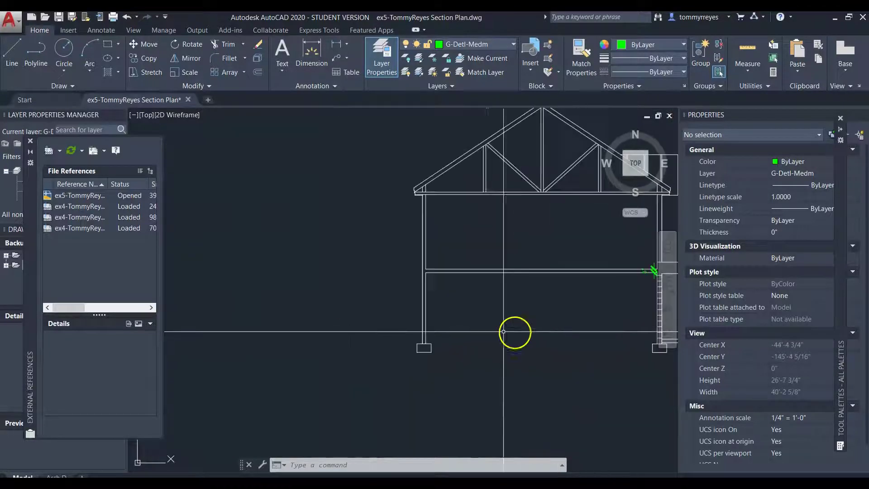
scroll(317, 297, down, 2)
scroll(429, 285, up, 6)
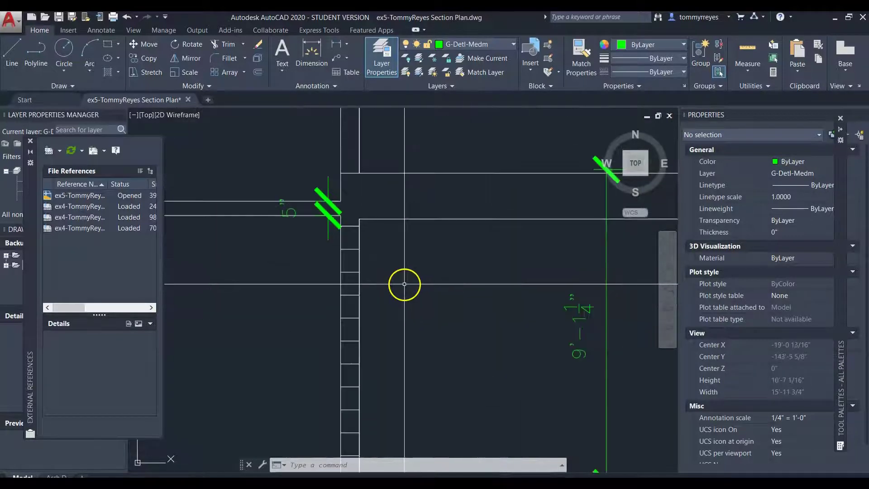
click(317, 219)
scroll(374, 333, down, 4)
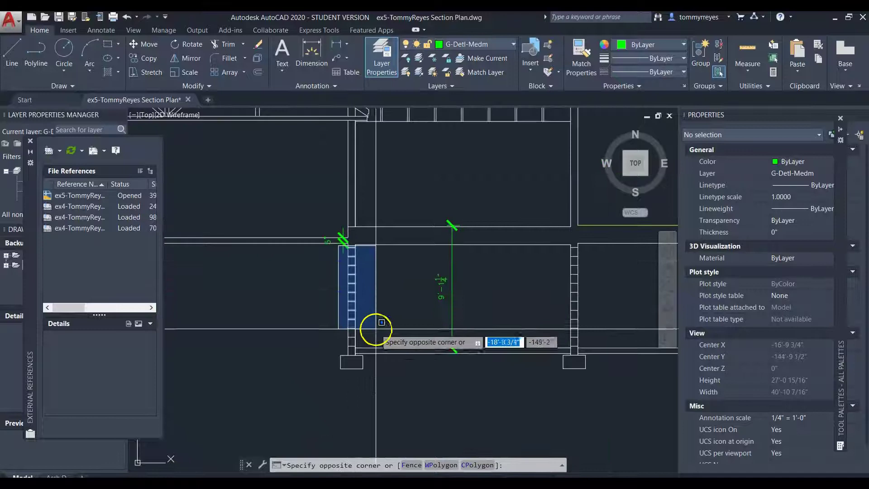
click(375, 354)
text(co)
key(Return)
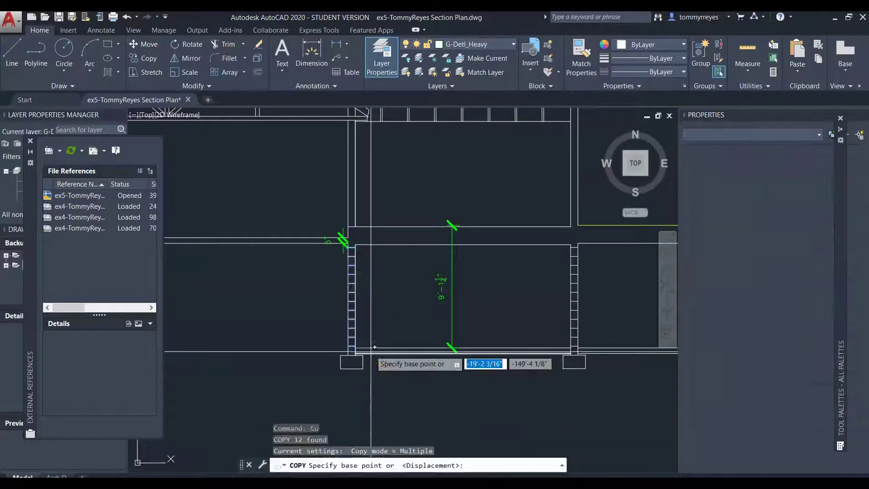
scroll(320, 365, up, 5)
click(497, 298)
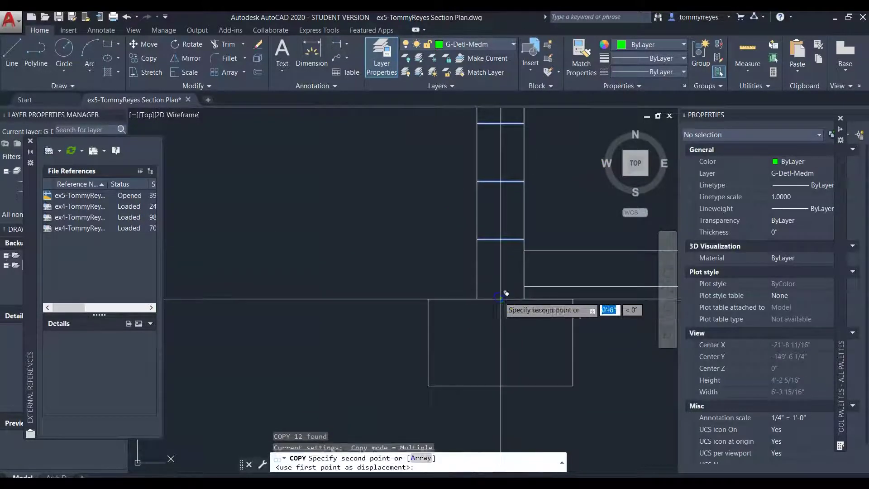
scroll(521, 322, down, 6)
scroll(395, 318, up, 3)
scroll(396, 319, up, 2)
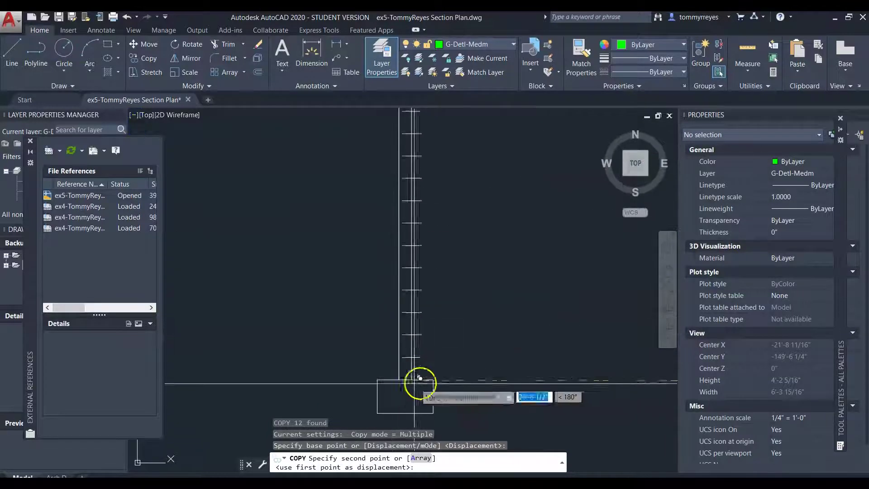
key(Escape)
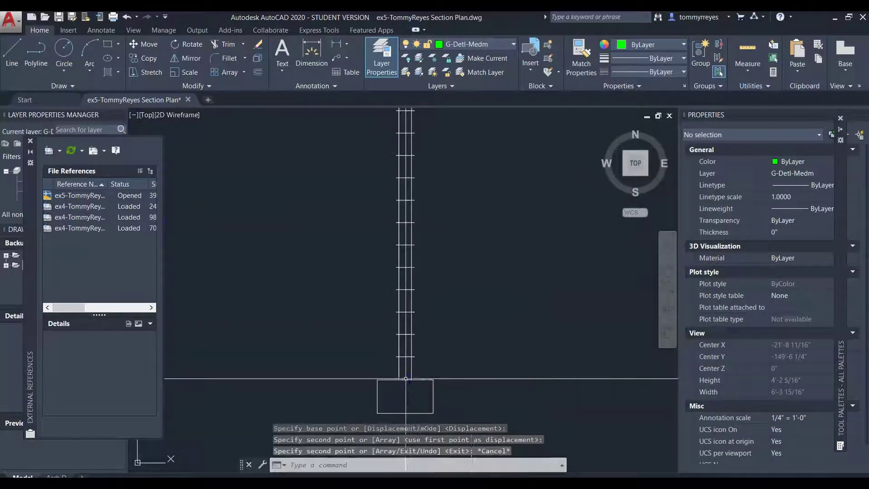
- Move the block course lines of the garage foundation wall 1" sideways so their outer ends meet the wall's outer face
scroll(451, 379, down, 4)
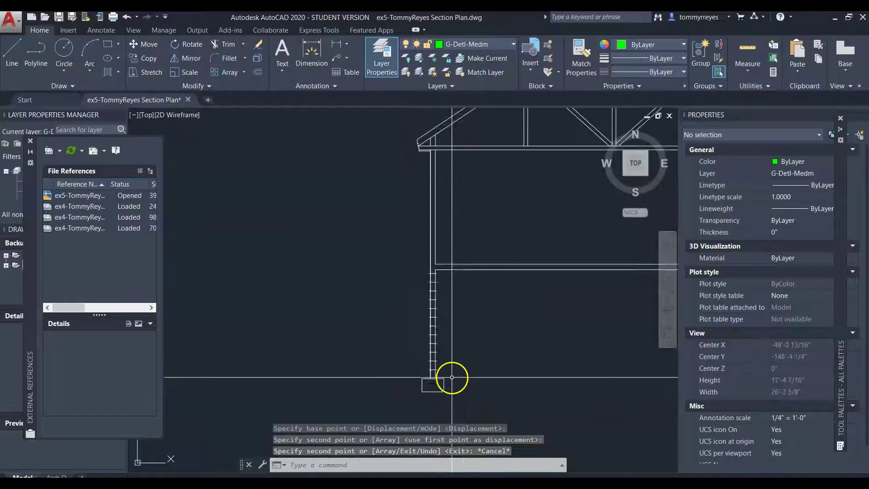
click(415, 269)
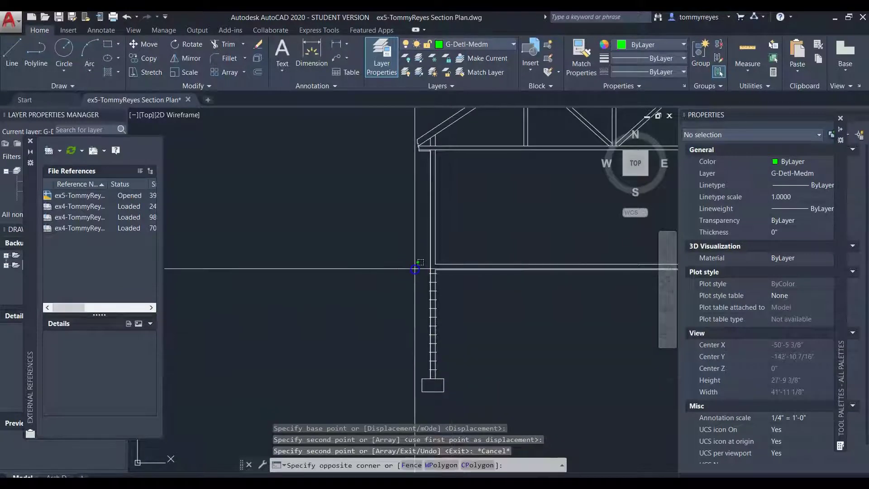
click(447, 372)
text(m)
key(Return)
scroll(426, 378, up, 8)
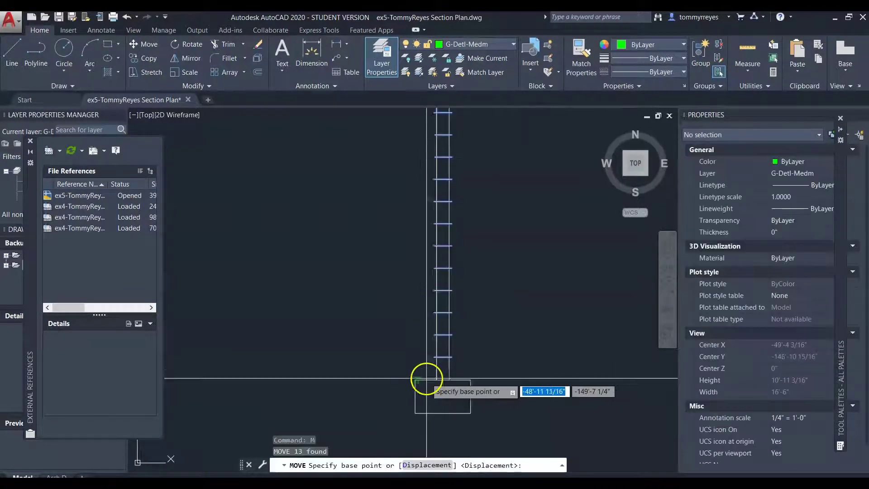
click(434, 334)
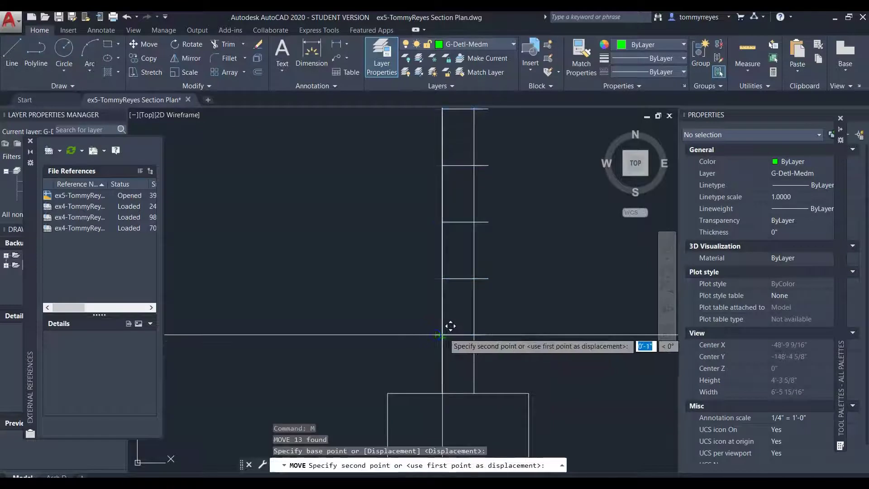
click(444, 334)
scroll(429, 380, down, 4)
scroll(486, 366, down, 2)
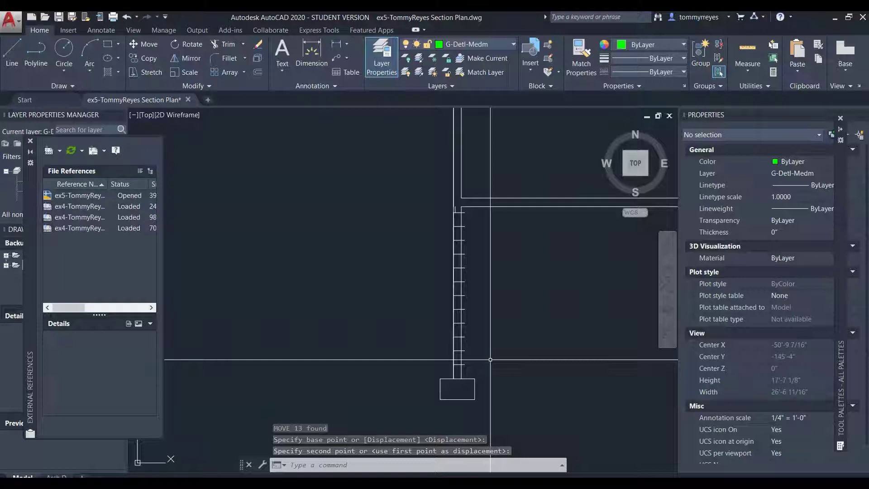
- Move the foundation wall's inner vertical line outward to the inner ends of the block course lines
click(527, 331)
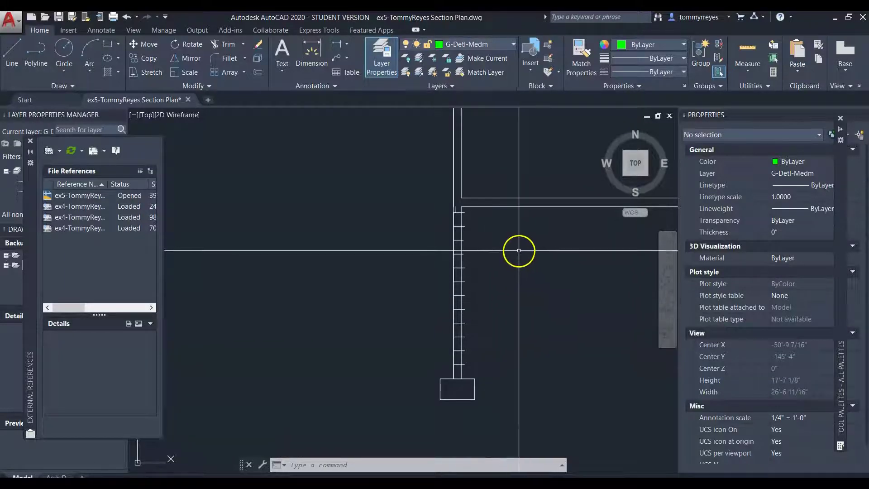
scroll(497, 203, up, 3)
key(Escape)
click(413, 212)
click(402, 220)
text(M)
key(Return)
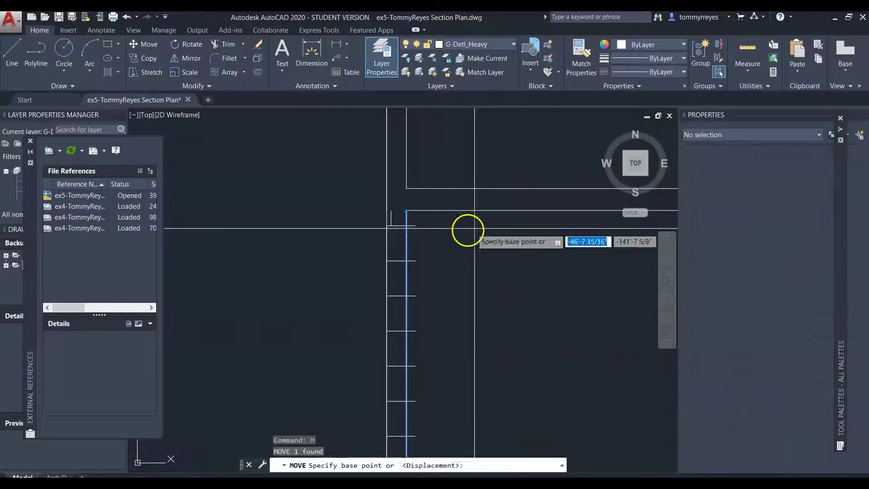
click(406, 225)
click(415, 224)
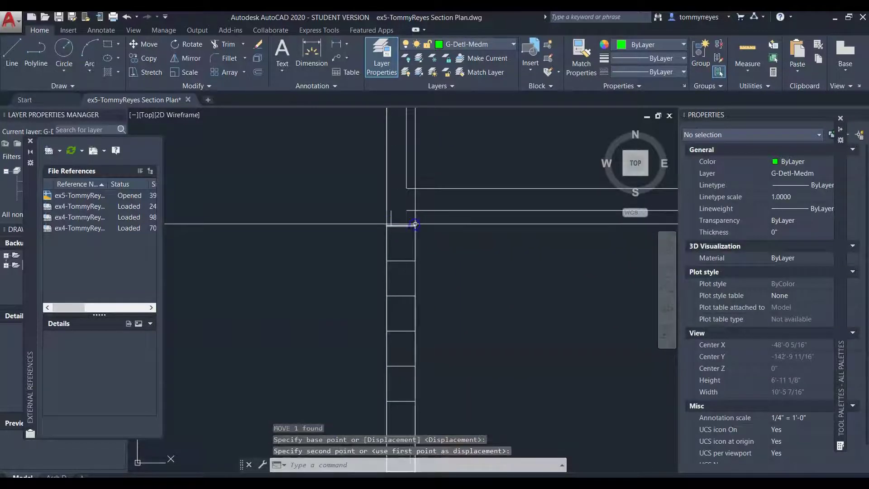
- Erase the short vertical stub line above the top block course
click(391, 218)
key(Escape)
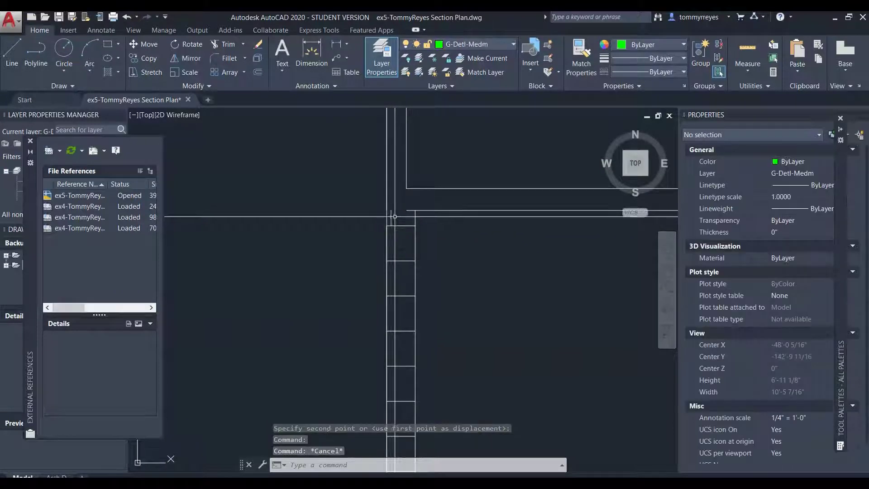
click(391, 217)
key(Delete)
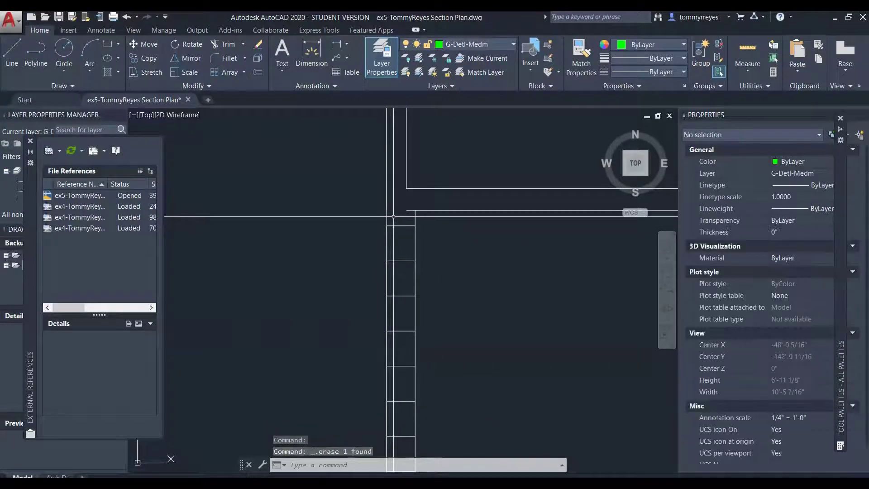
- Fillet the foundation wall's inner line with the underside of the floor slab into a square corner
text(f)
key(Return)
click(414, 216)
click(425, 210)
scroll(402, 182, down, 4)
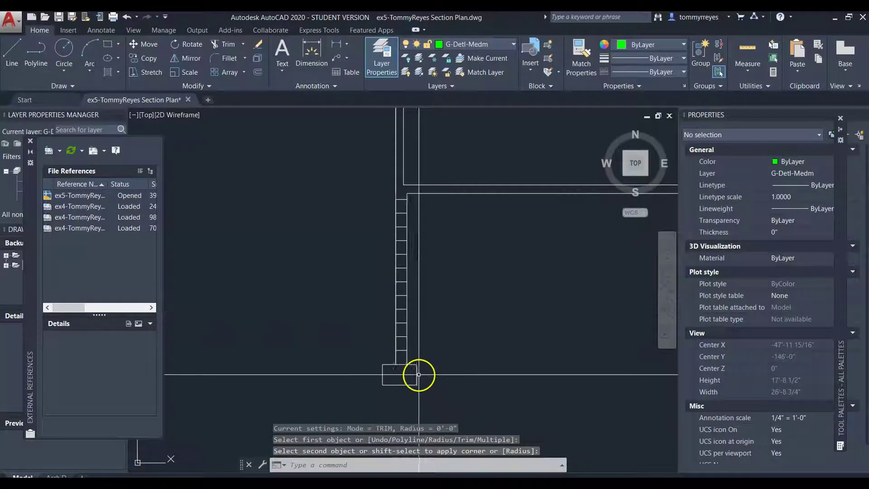
- Draw a vertical guide line down from the midpoint of the lowest block course line towards the footing
click(360, 355)
click(460, 408)
scroll(400, 385, up, 4)
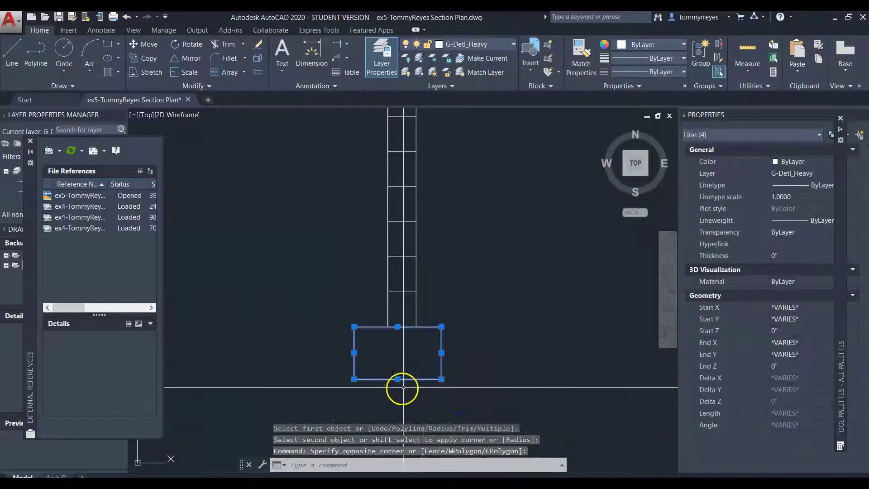
key(Escape)
text(l)
key(Return)
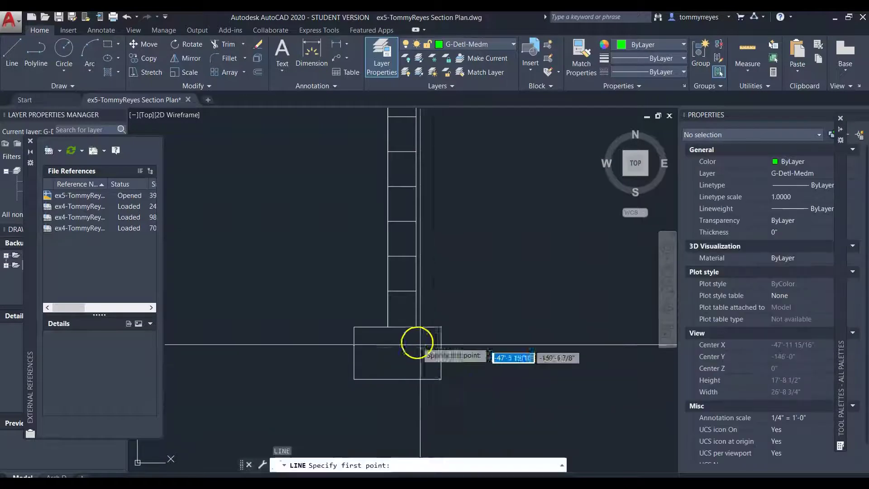
click(402, 291)
key(Escape)
- Move the footing rectangle by its top midpoint onto the guide line, centring it 1" over under the foundation wall
click(347, 318)
click(495, 392)
text(m)
key(Return)
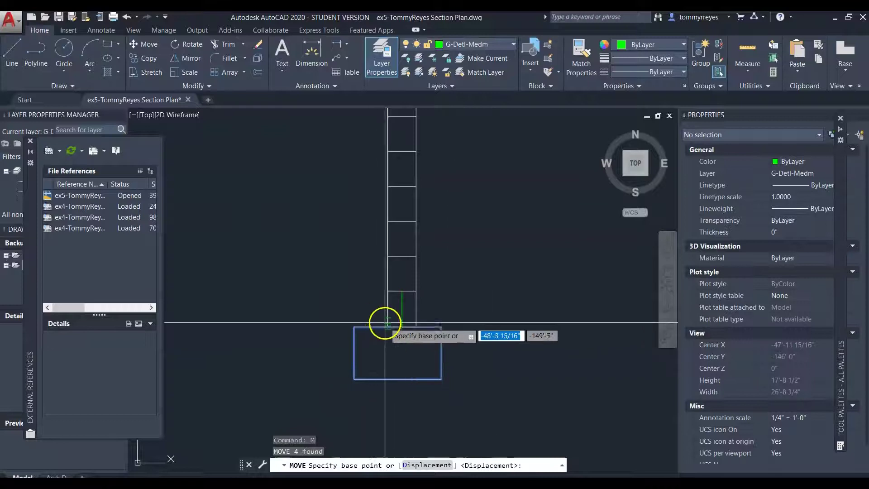
click(398, 328)
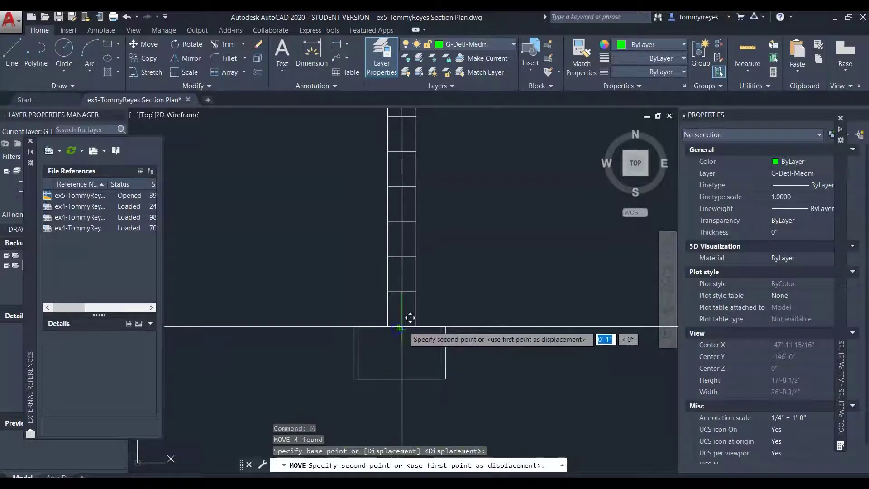
click(402, 327)
- Erase the vertical guide line above the footing
click(402, 336)
click(396, 342)
click(397, 343)
key(Delete)
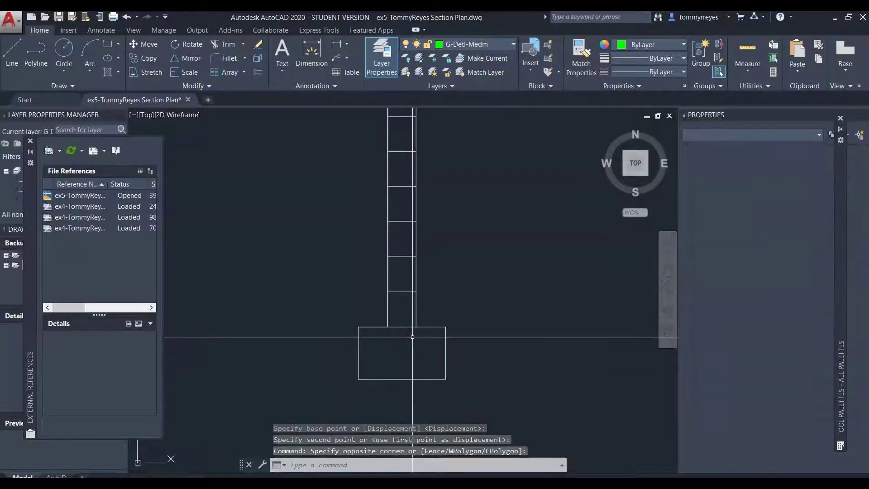
- Add linear dimensions for the height and width of the footing under the garage's outer foundation wall
scroll(380, 345, down, 4)
scroll(381, 345, down, 2)
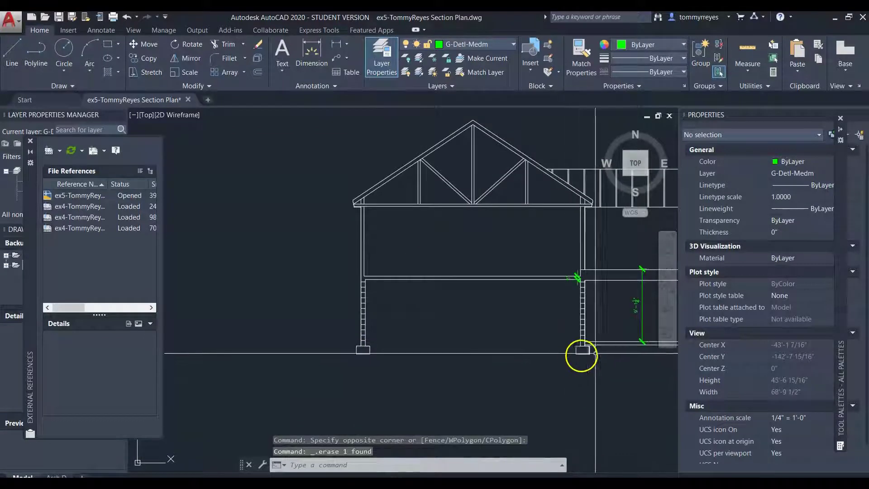
scroll(581, 356, up, 3)
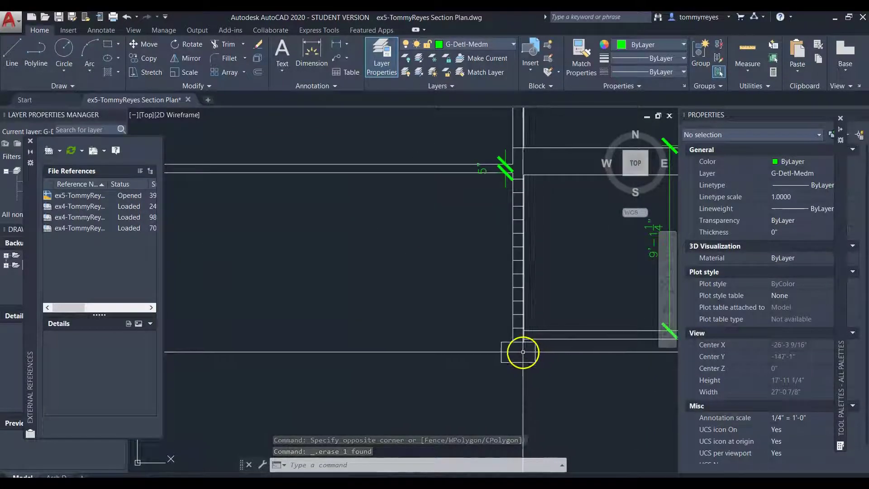
scroll(520, 306, down, 4)
scroll(467, 303, up, 4)
text(li)
key(Return)
click(376, 293)
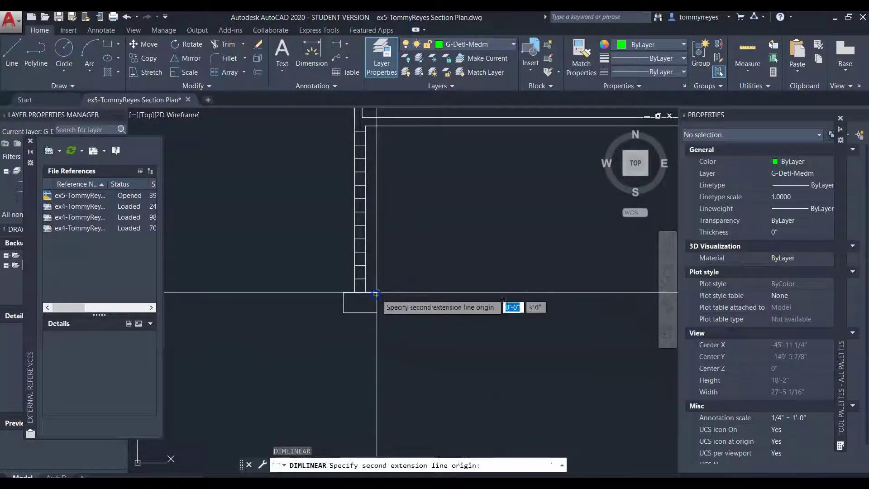
click(377, 312)
click(392, 302)
key(Return)
click(344, 313)
click(377, 313)
click(365, 333)
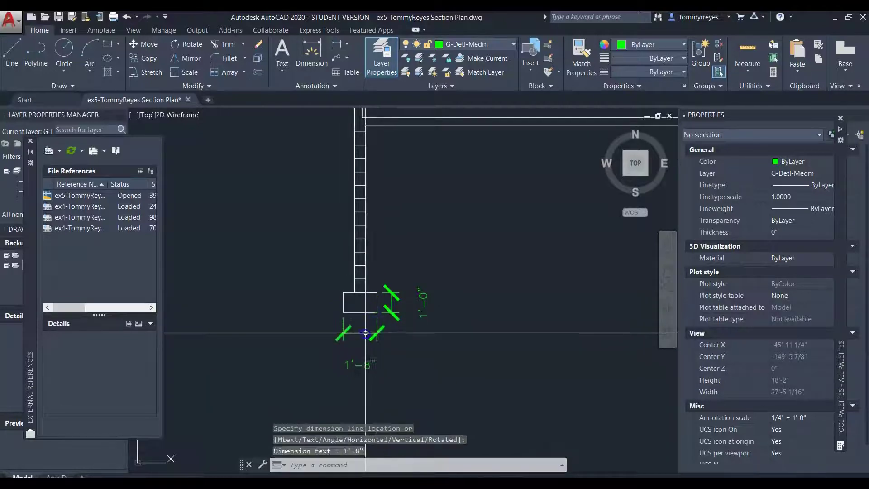
key(Return)
scroll(313, 368, down, 3)
scroll(537, 352, down, 5)
scroll(412, 337, up, 2)
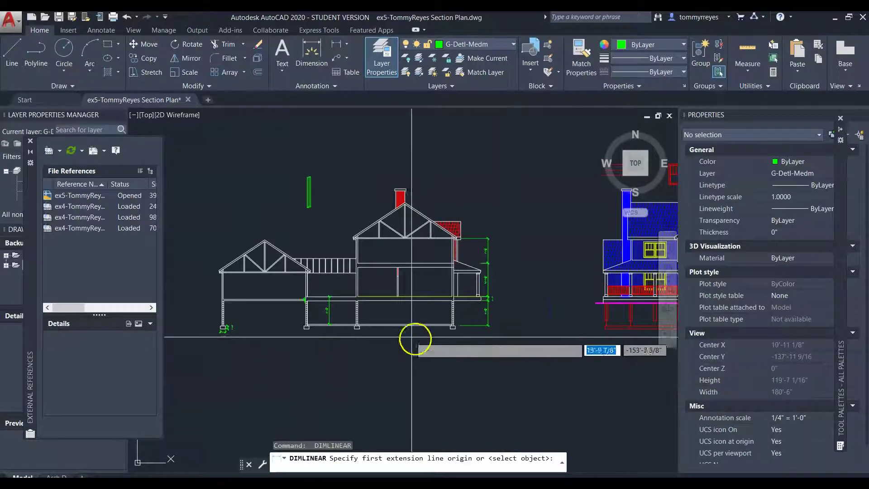
scroll(412, 337, up, 2)
scroll(388, 287, up, 6)
scroll(459, 283, down, 6)
scroll(520, 298, up, 6)
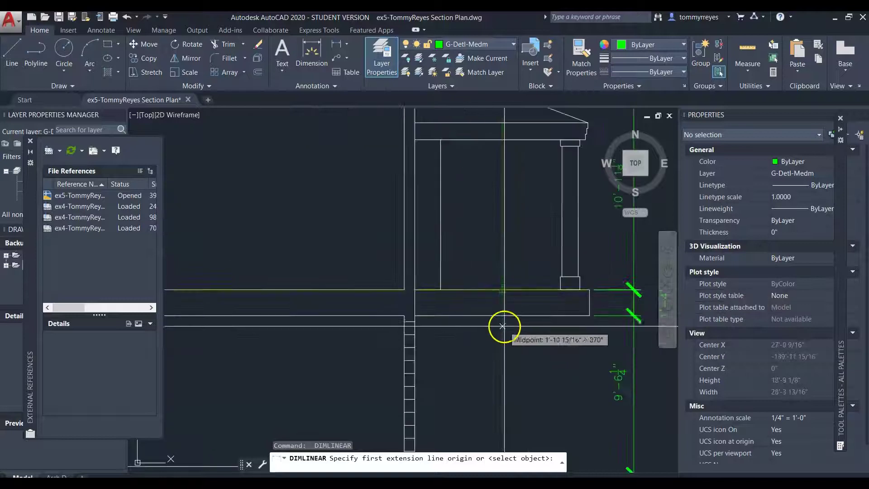
key(Return)
key(Escape)
text(m)
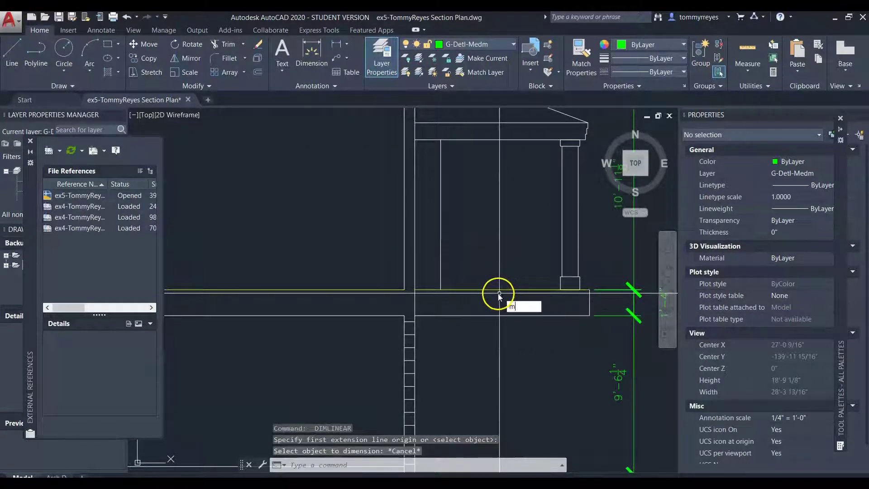
text(a)
key(Return)
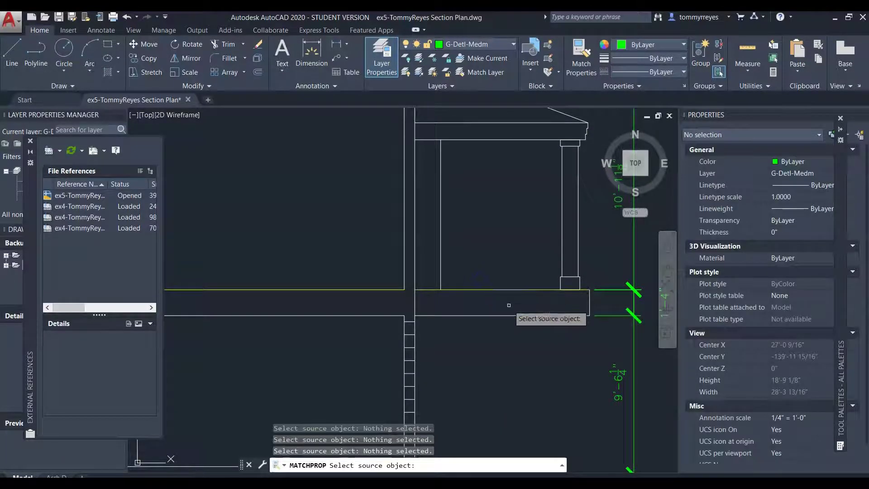
click(494, 290)
key(Escape)
- Match the yellow top lines of the porch and main floor to the properties of the white line under the porch floor
key(Return)
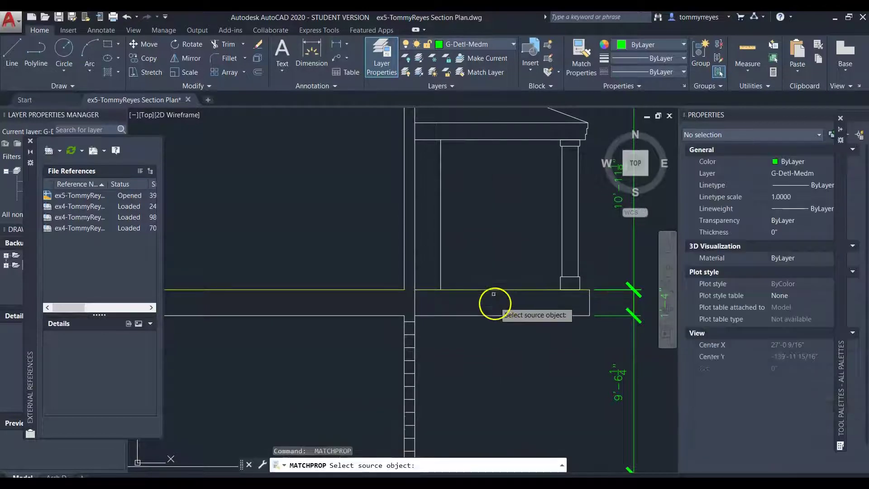
click(494, 316)
click(498, 290)
click(490, 284)
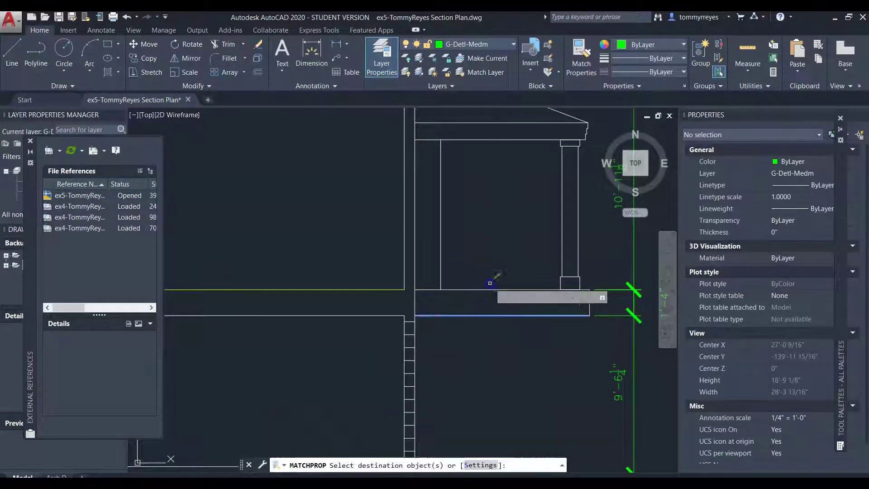
click(491, 297)
click(357, 290)
scroll(453, 274, down, 5)
key(Return)
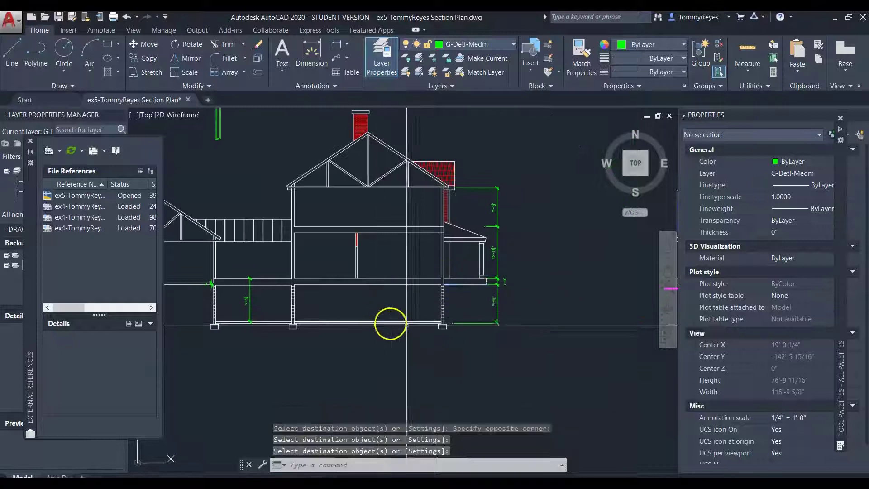
- Open the basement floor plan reference for in-place editing with all nested objects selected automatically
scroll(452, 315, down, 4)
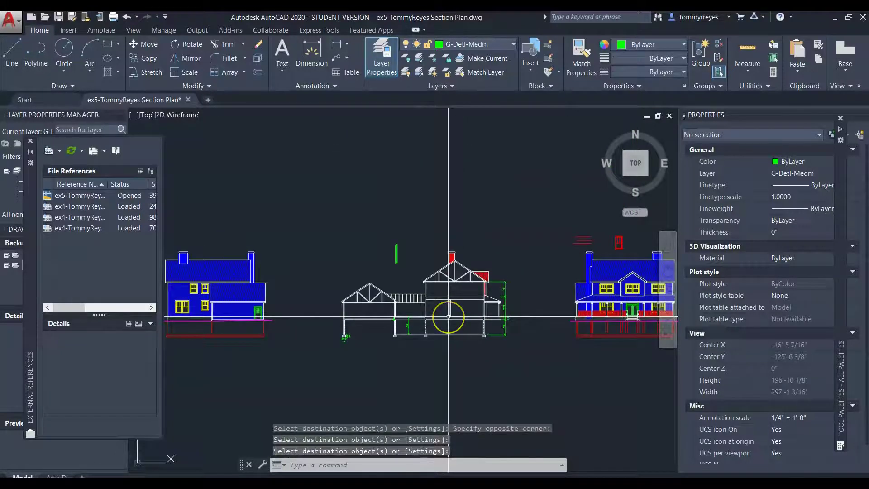
scroll(448, 317, down, 3)
scroll(454, 199, up, 8)
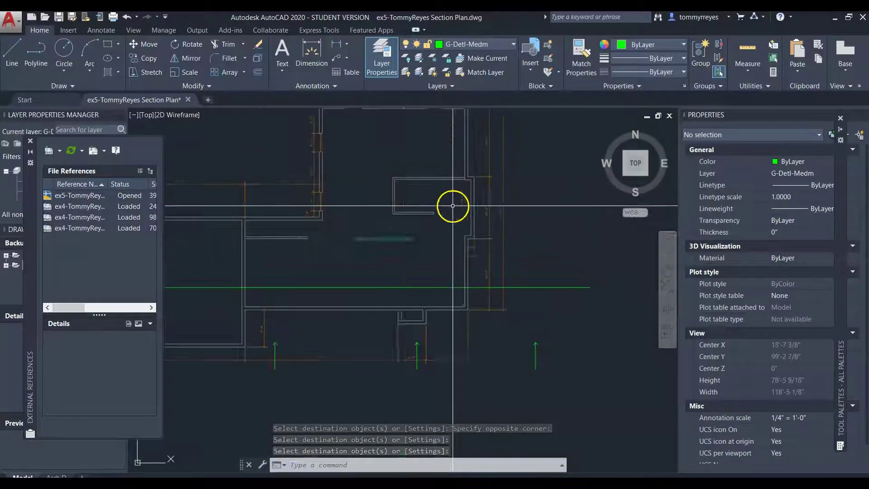
click(390, 240)
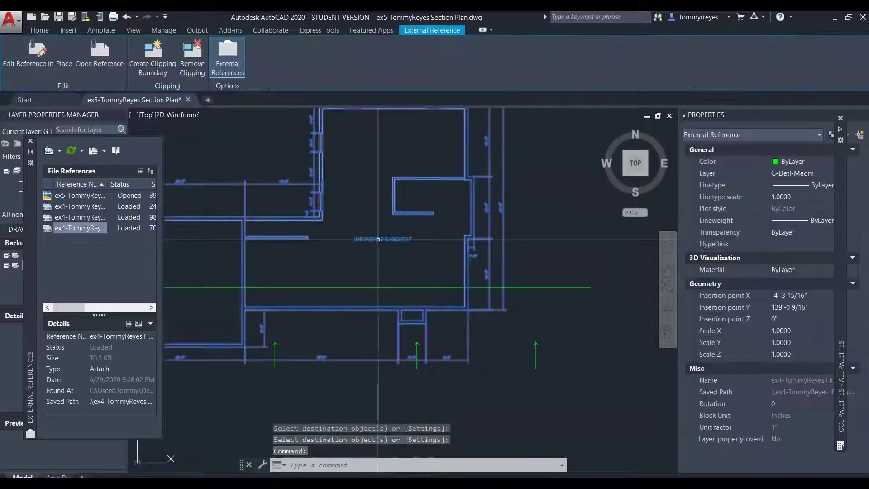
double_click(378, 239)
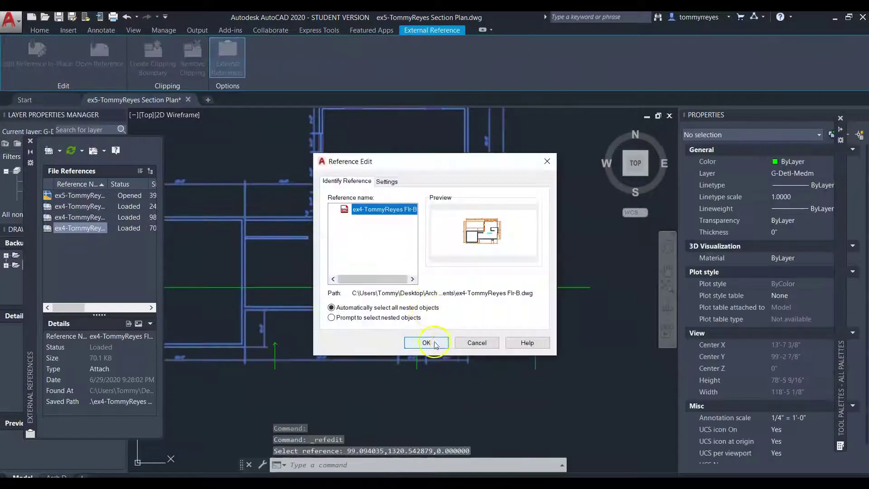
click(434, 345)
- Try to copy the UNFINISHED BASEMENT text of the basement plan to the clipboard
click(408, 233)
click(406, 239)
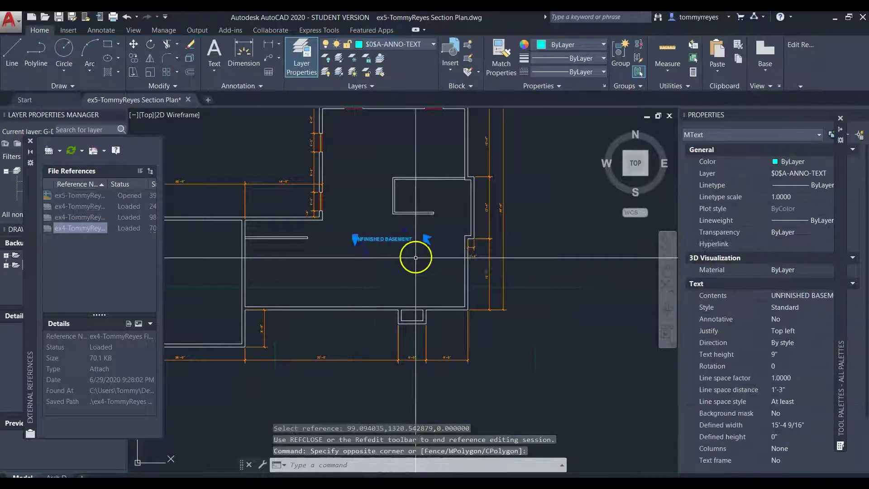
scroll(420, 271, down, 6)
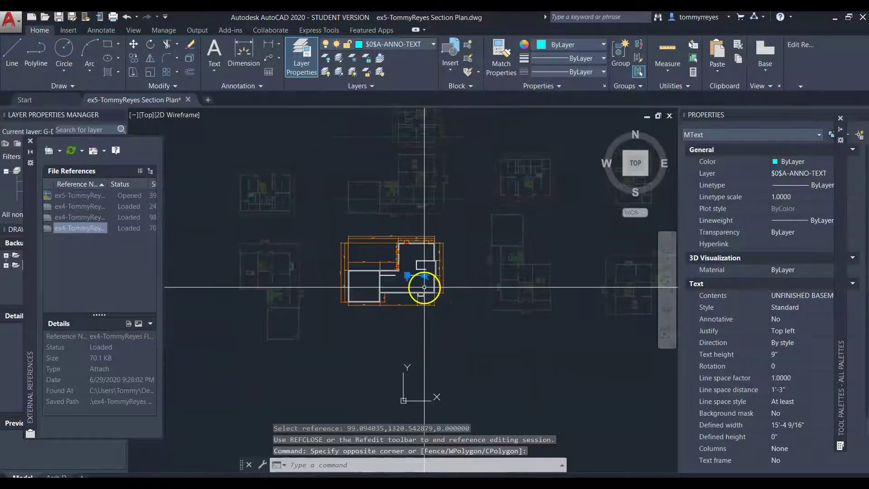
key(ctrl+c)
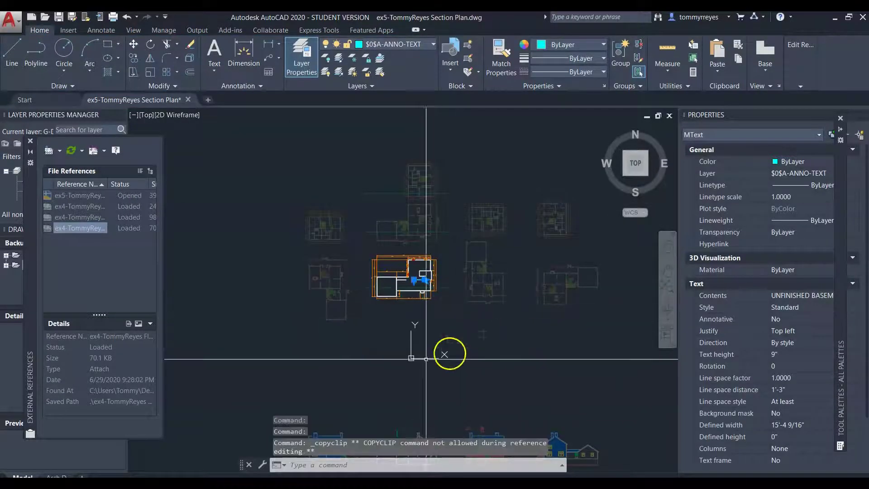
click(386, 333)
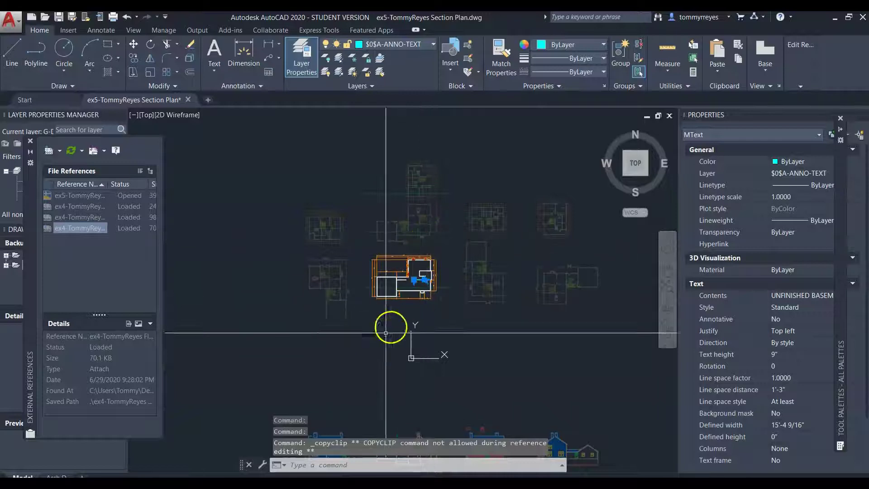
click(375, 341)
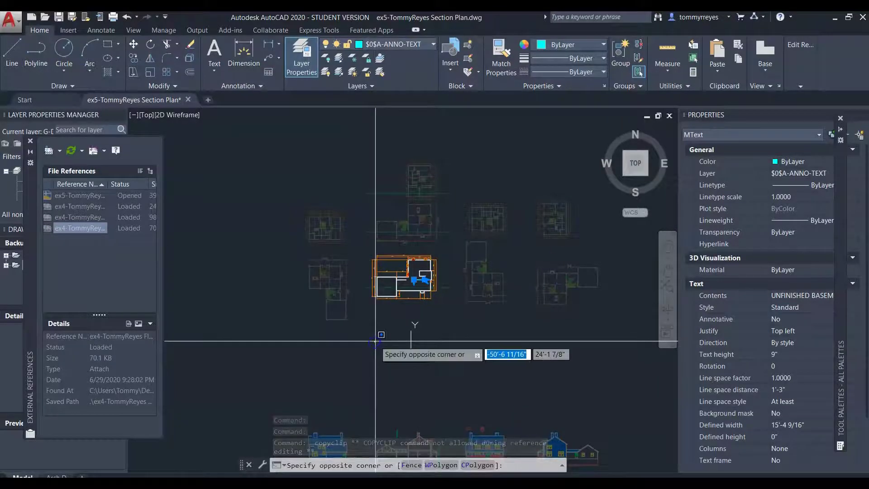
click(768, 105)
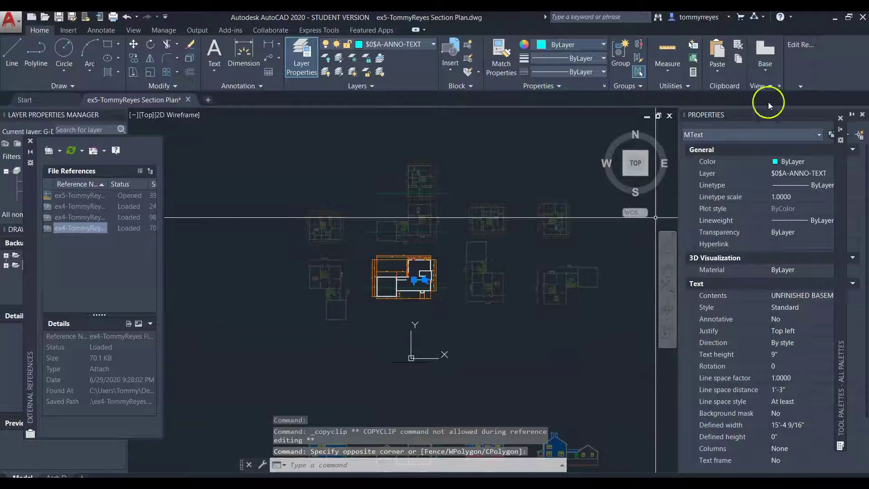
key(Escape)
click(374, 342)
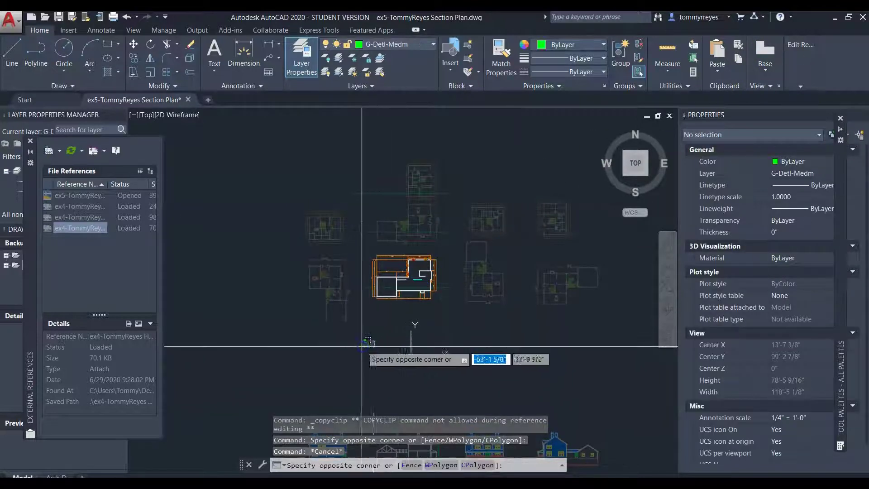
key(Escape)
key(Escape)
key(Escape)
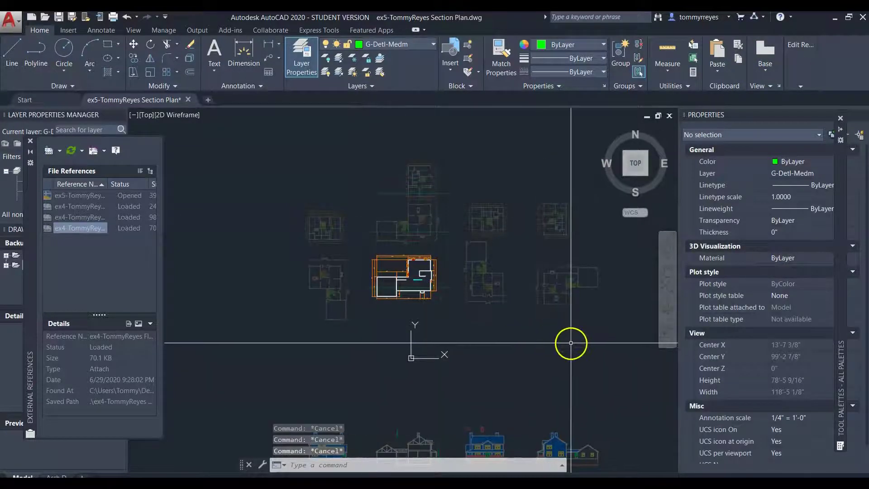
text(clo)
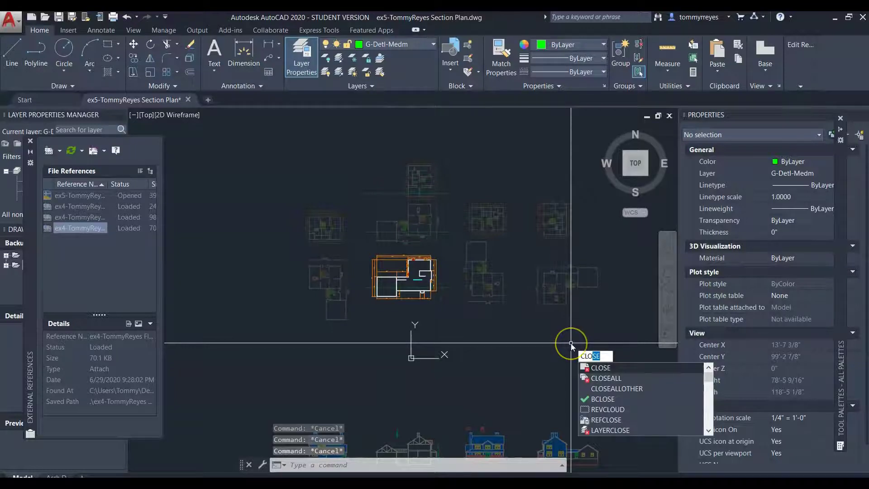
key(Return)
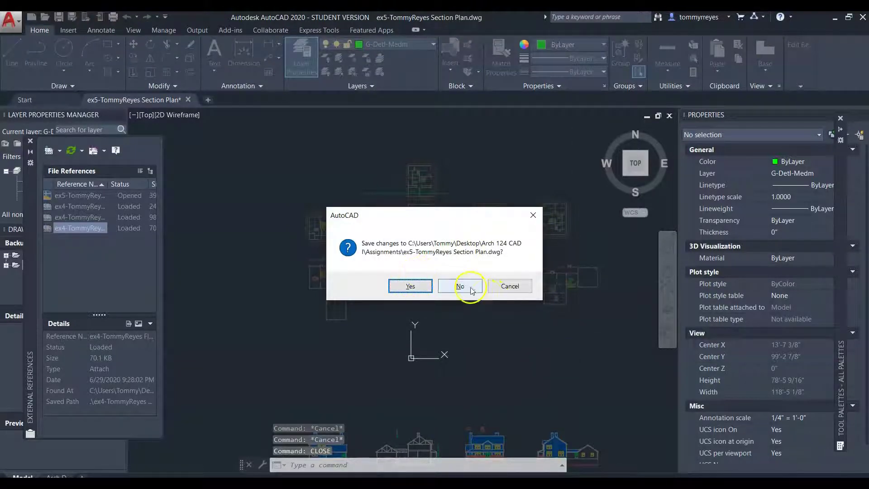
click(503, 288)
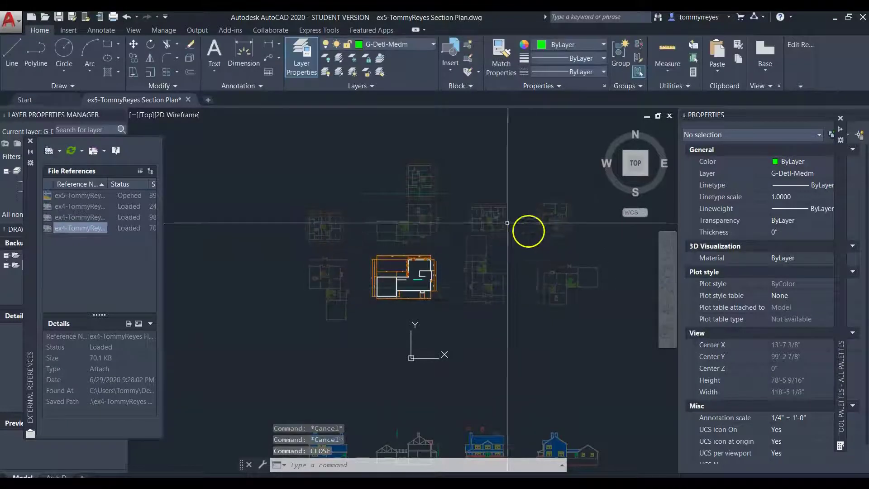
- Save the reference edits and end the in-place editing of the basement floor plan
mouse_move(806, 84)
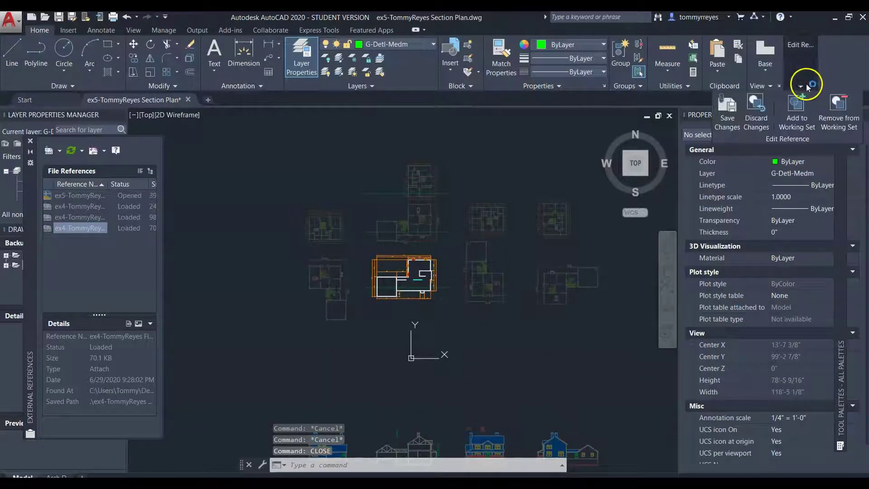
click(726, 104)
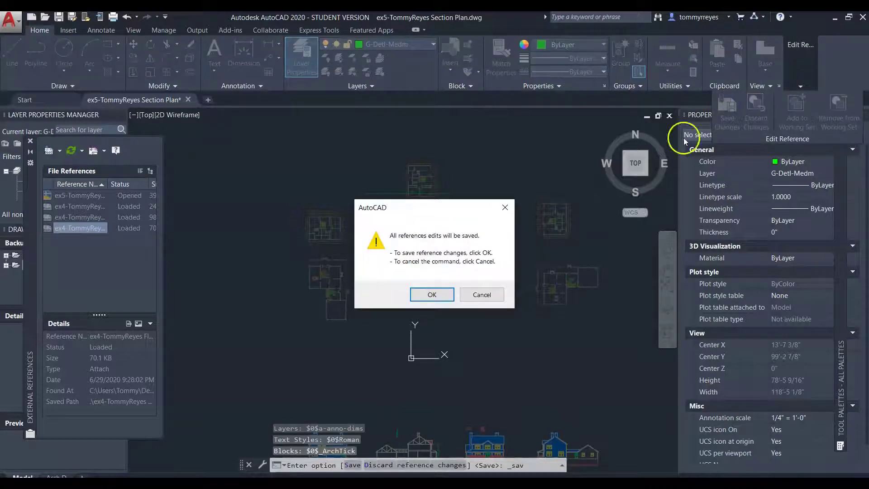
click(428, 296)
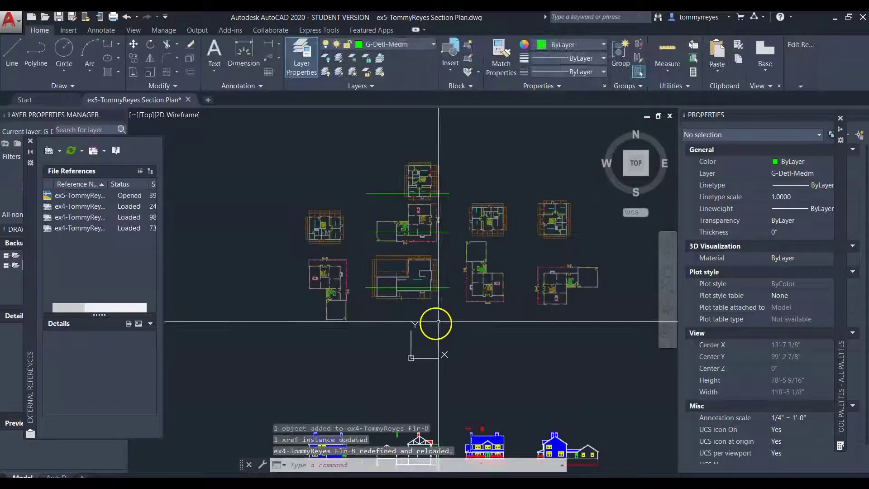
- Try to paste the basement label from the clipboard into the basement area of the house section
scroll(414, 222, down, 6)
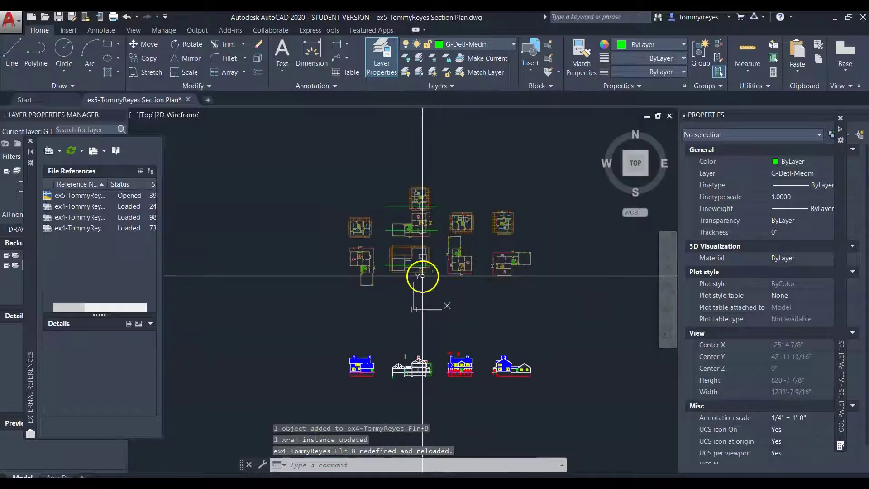
scroll(434, 295, up, 3)
scroll(407, 152, down, 4)
scroll(409, 164, up, 8)
scroll(445, 252, down, 6)
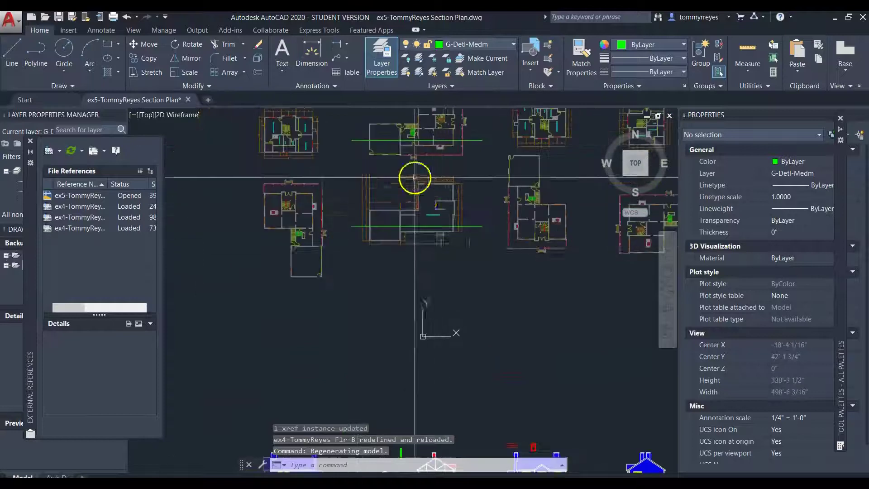
scroll(419, 201, up, 2)
scroll(434, 229, up, 2)
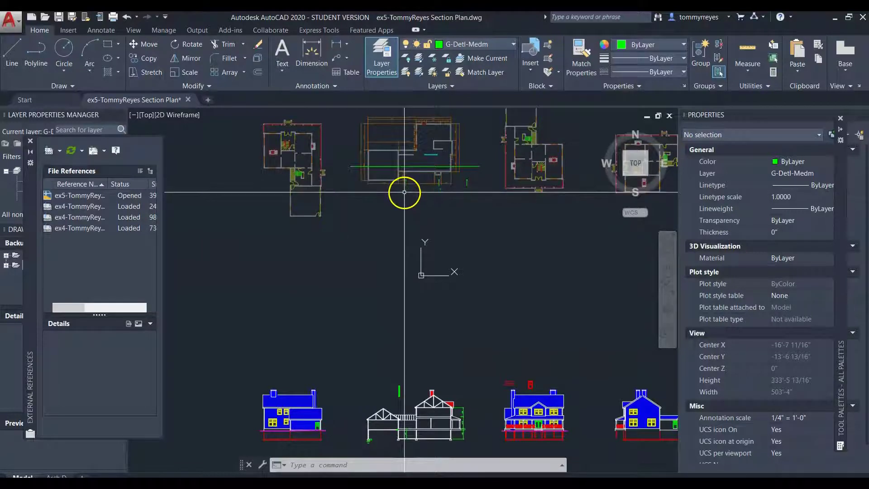
key(ctrl+v)
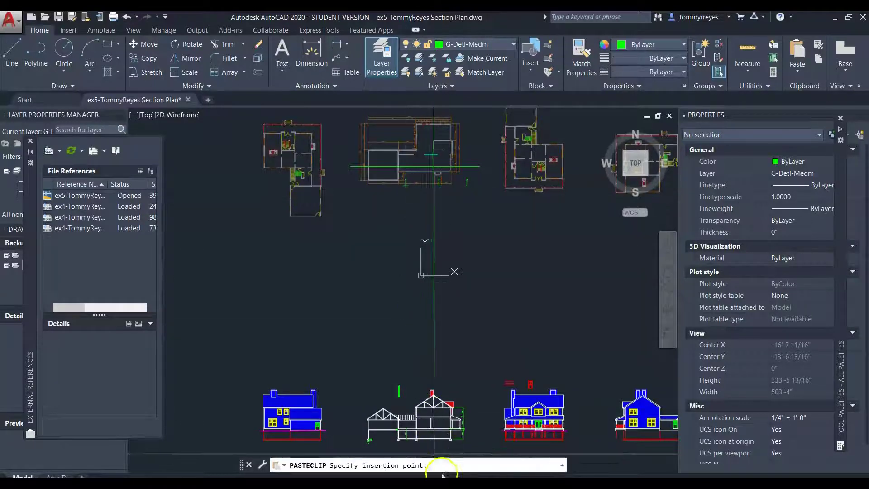
scroll(413, 395, up, 6)
click(421, 406)
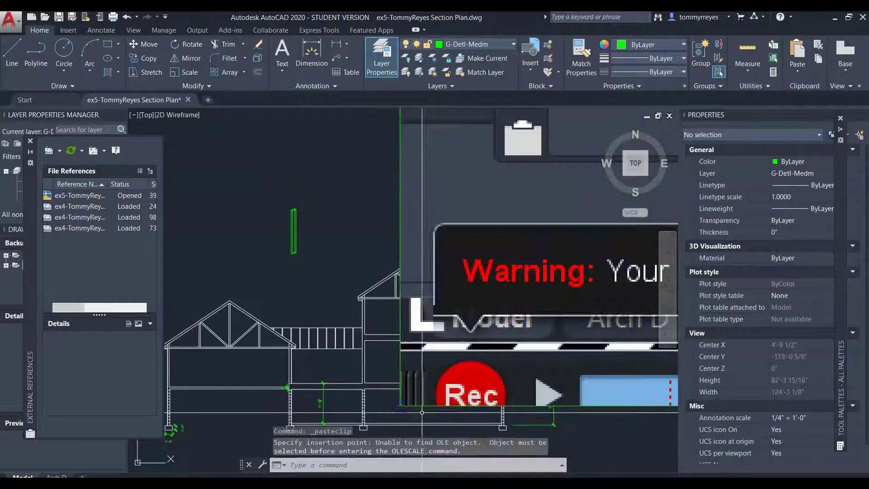
- Delete the pasted screenshot image that covers the plans and elevations
scroll(373, 399, down, 8)
click(378, 397)
click(554, 387)
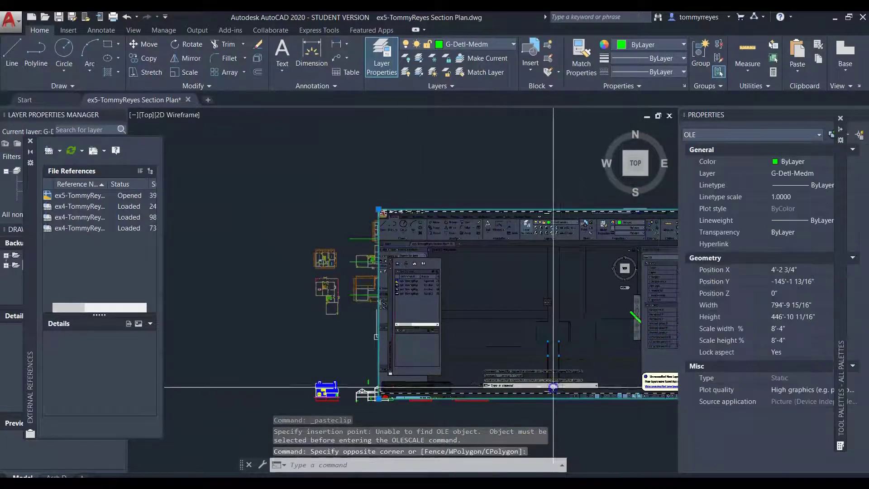
key(Delete)
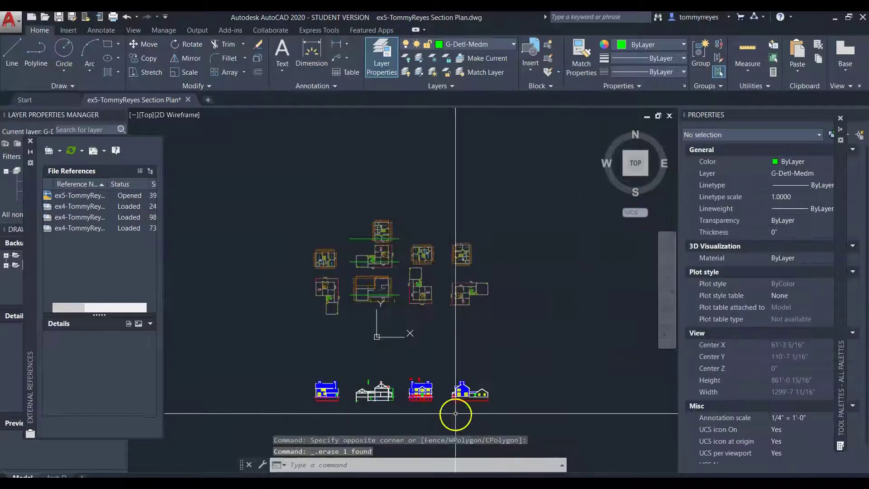
- Reopen the basement floor plan reference for in-place editing with all nested objects selected automatically
scroll(356, 412, up, 12)
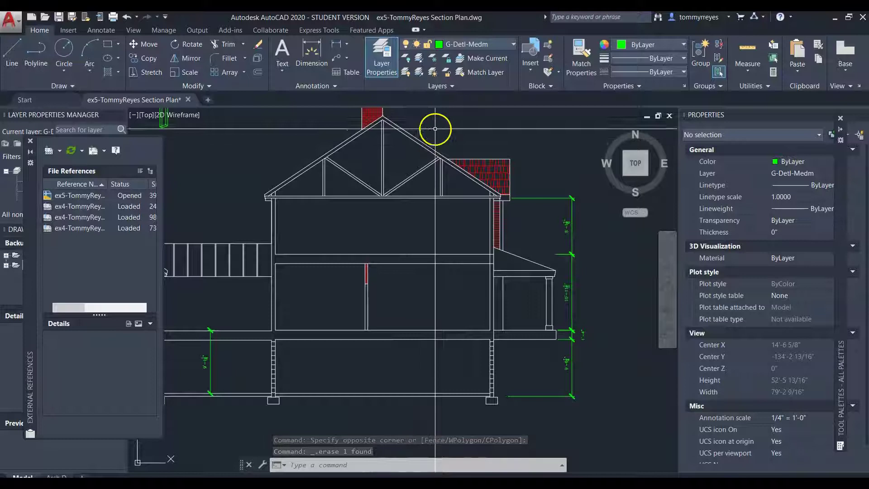
scroll(423, 295, down, 15)
scroll(422, 295, up, 10)
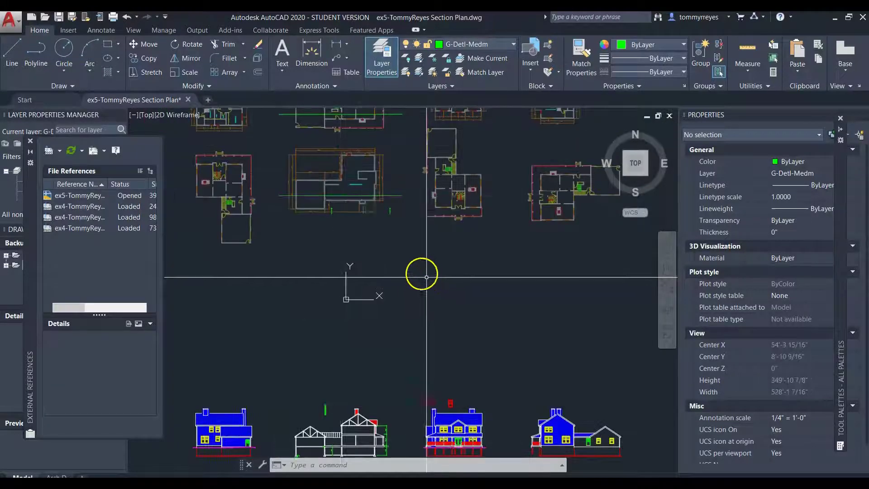
double_click(343, 178)
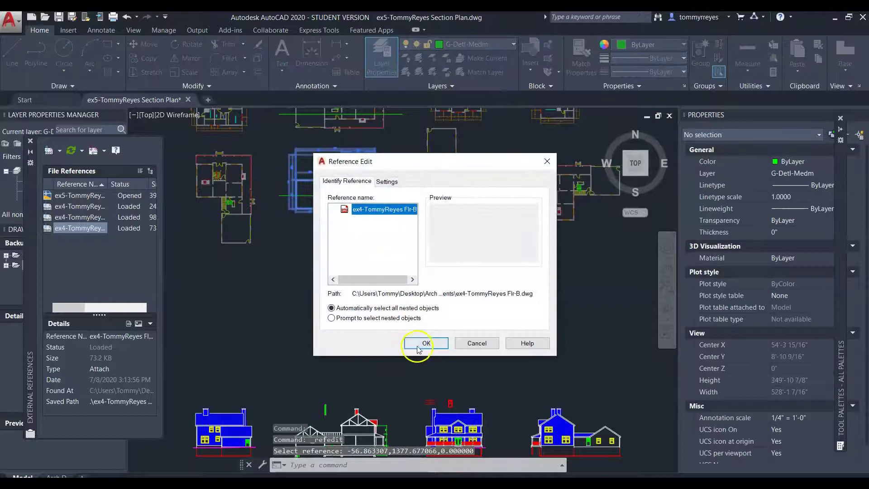
click(425, 343)
- Try to copy the UNFINISHED BASEMENT text of the basement plan to the clipboard, and deselect it
scroll(410, 224, up, 8)
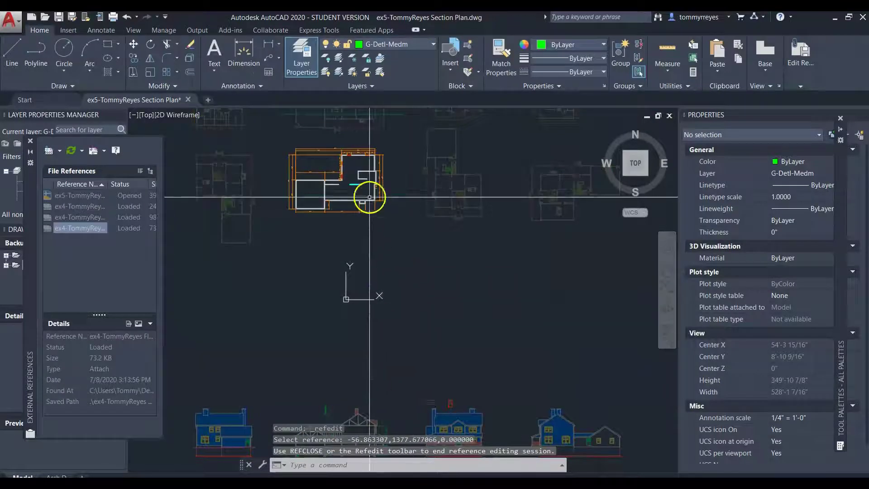
click(414, 226)
click(308, 260)
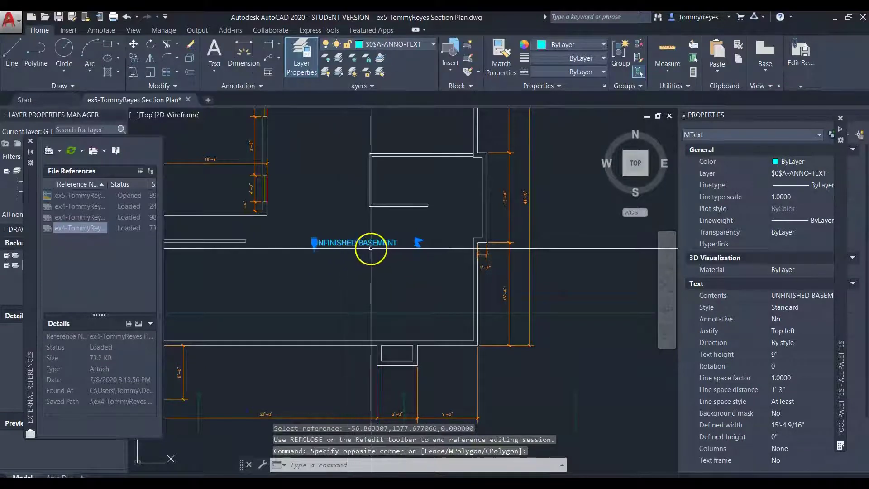
key(ctrl+c)
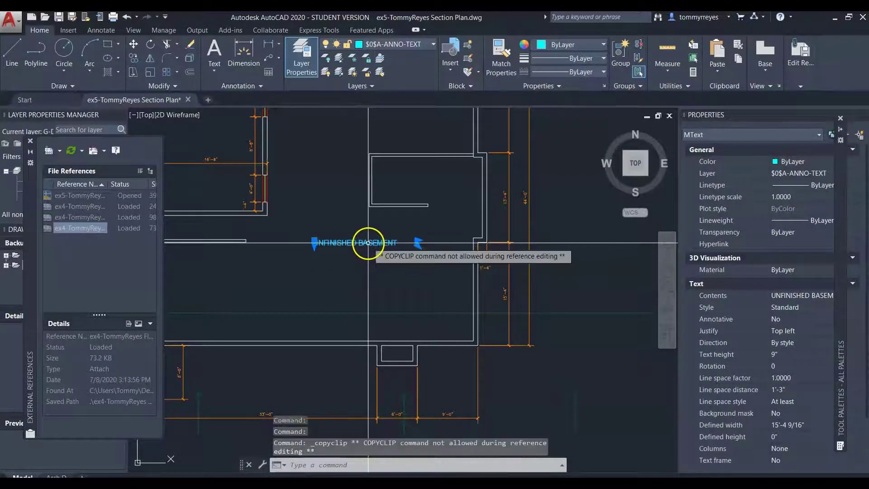
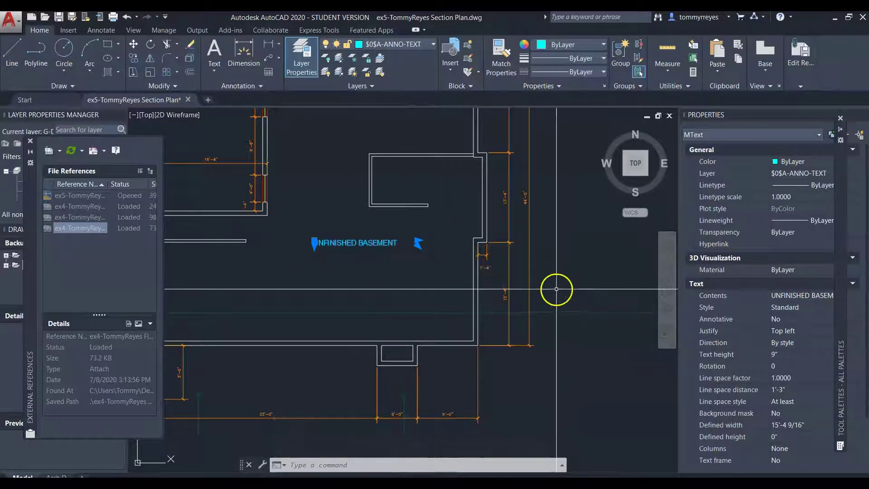
key(Escape)
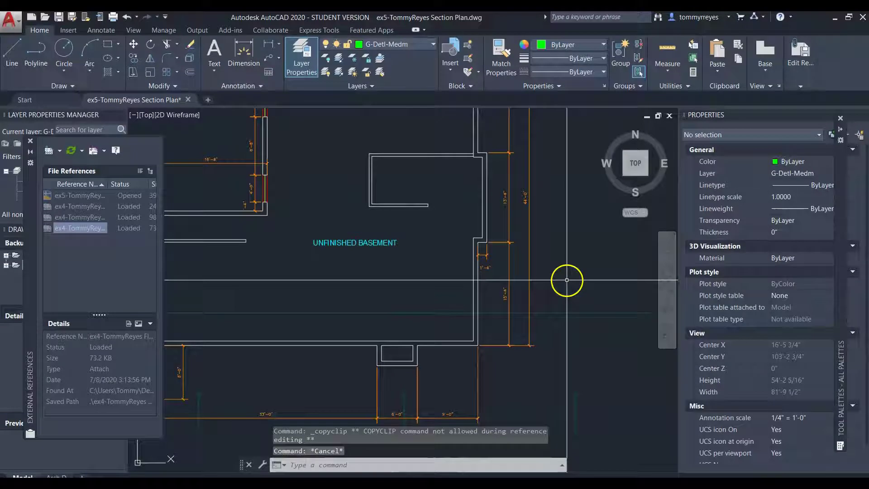
- Save the basement plan's reference changes and close the in-place editing session
click(799, 86)
click(740, 121)
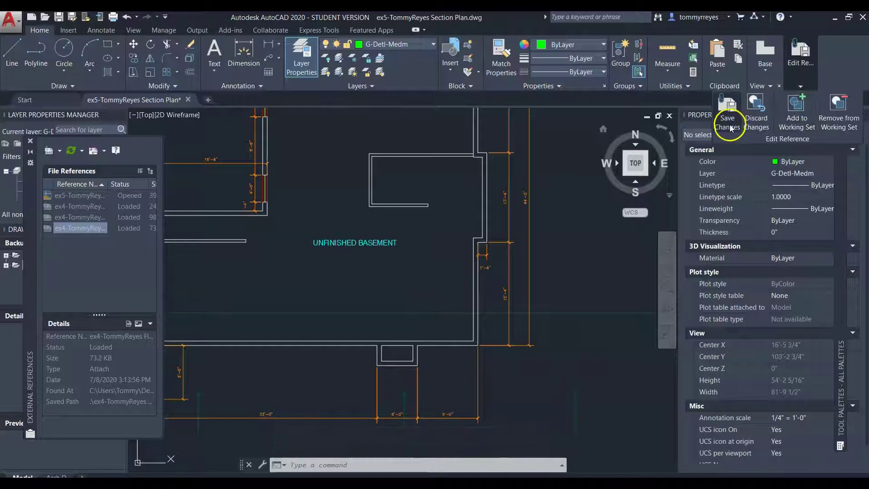
click(731, 126)
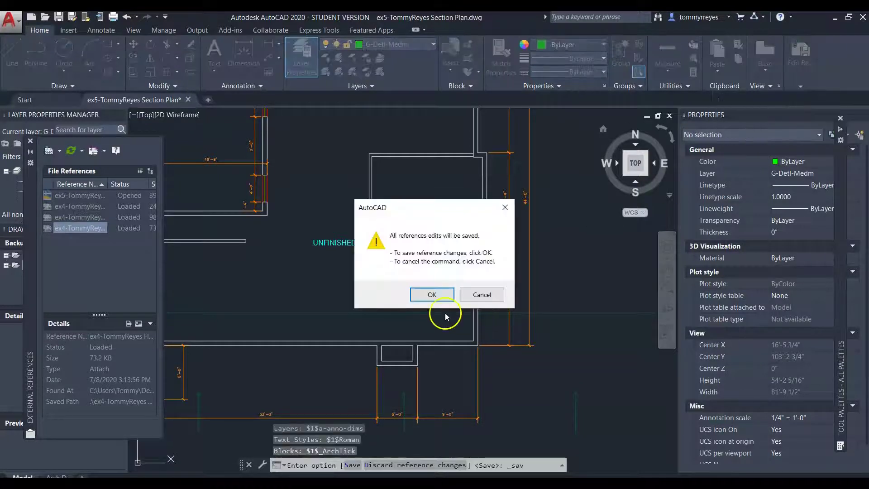
click(421, 300)
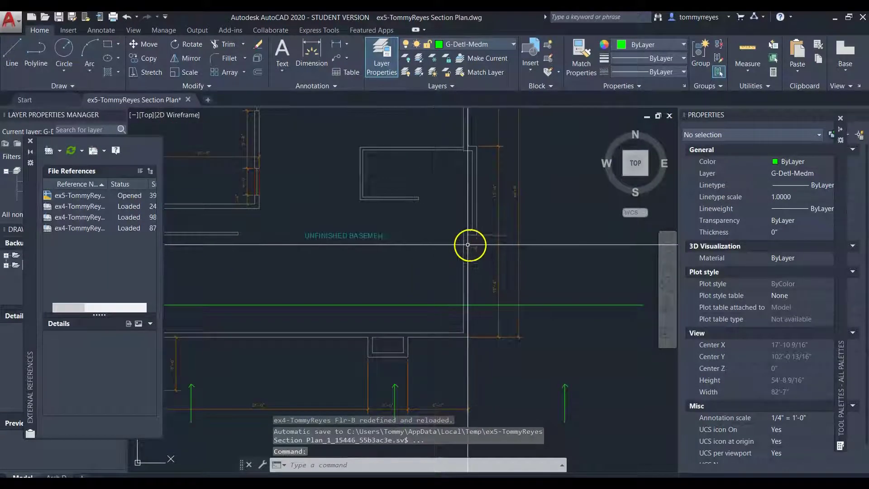
scroll(464, 236, down, 3)
click(472, 268)
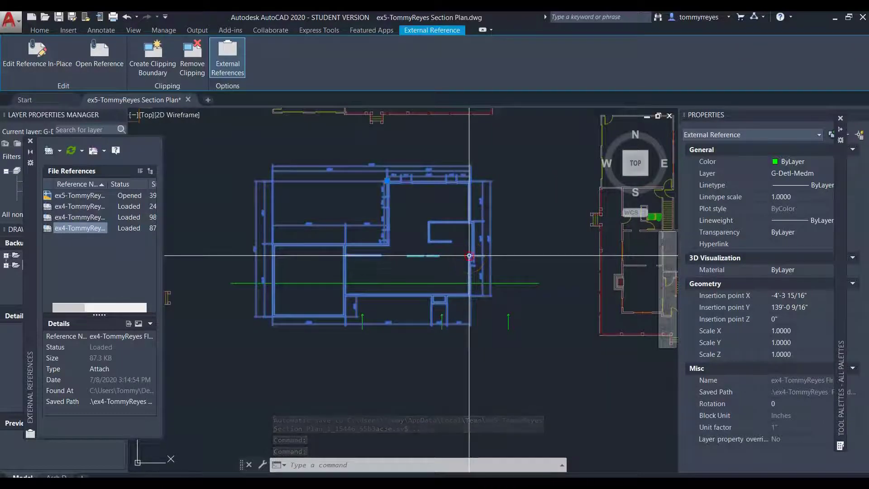
right_click(470, 256)
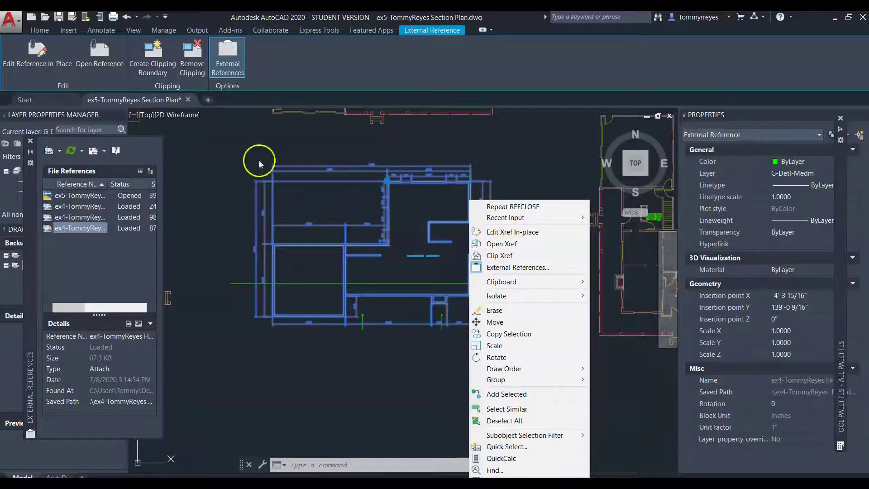
click(383, 270)
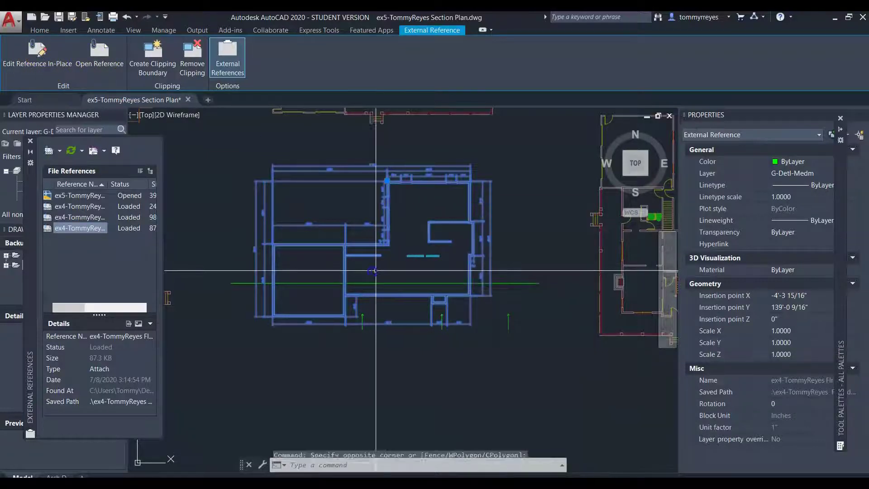
right_click(387, 248)
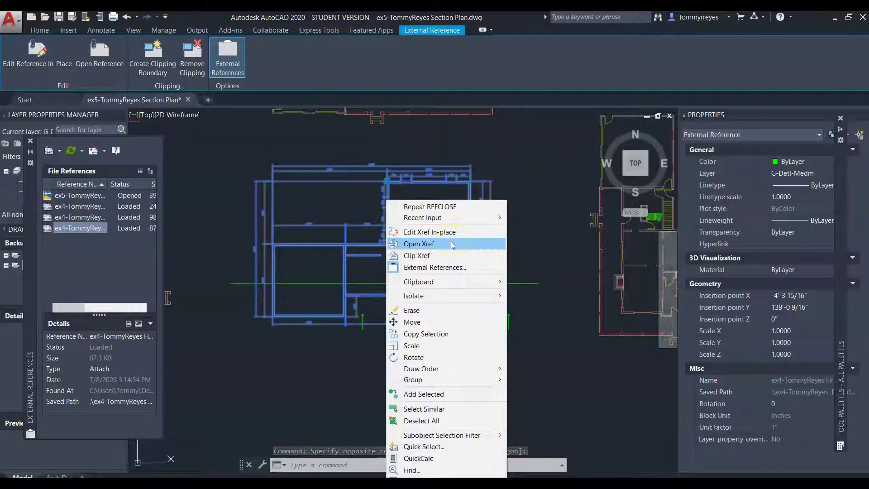
click(273, 292)
- Try to paste the copied basement label beside the basement of the section drawing
scroll(309, 245, down, 6)
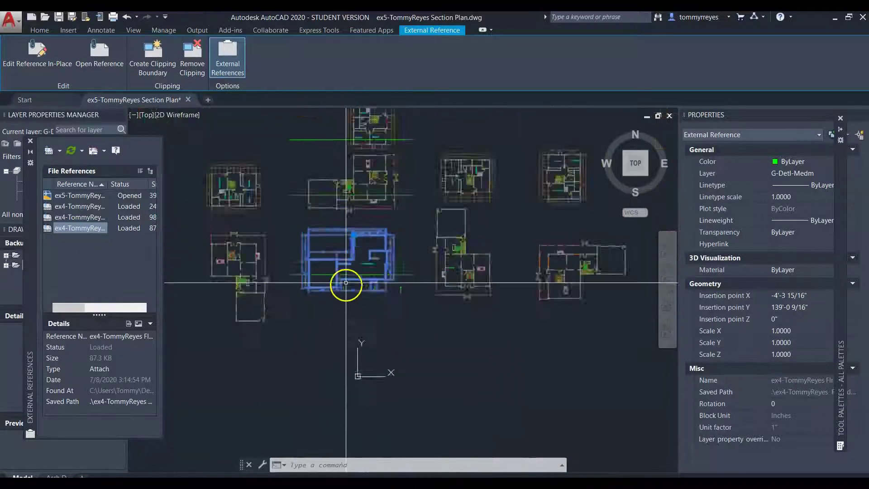
scroll(358, 335, up, 5)
click(363, 337)
key(Escape)
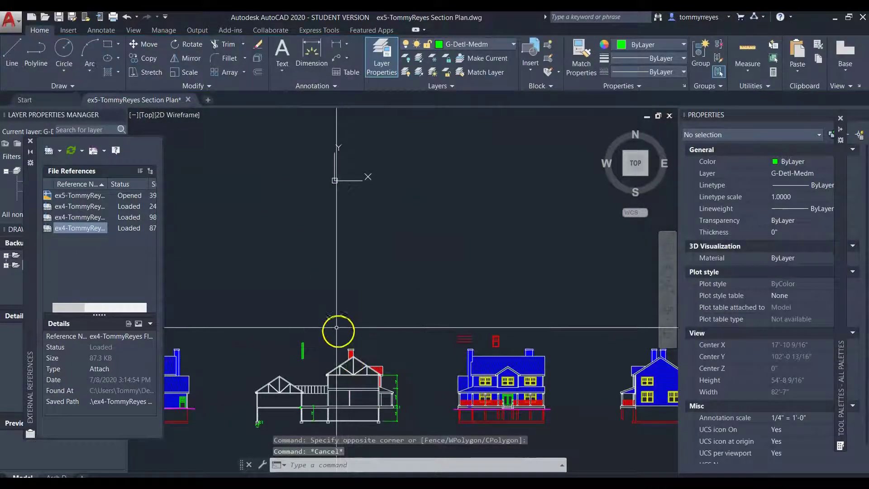
key(ctrl+v)
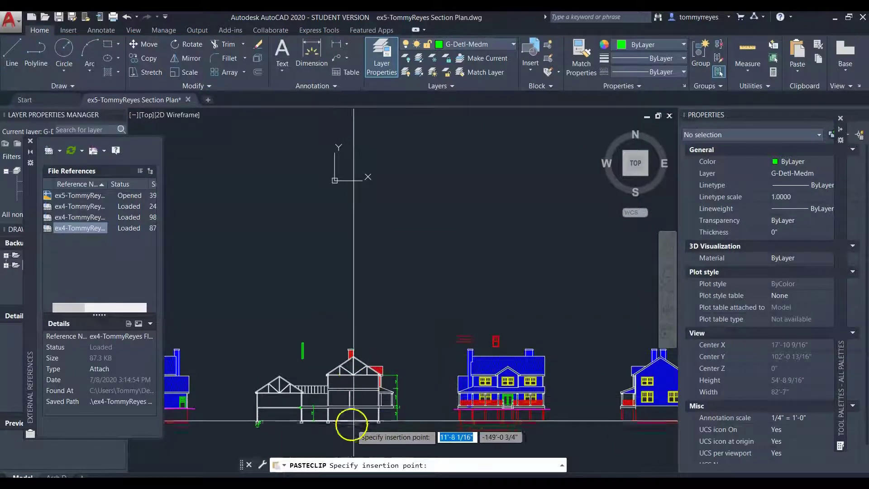
scroll(346, 415, up, 2)
click(330, 416)
scroll(276, 338, down, 2)
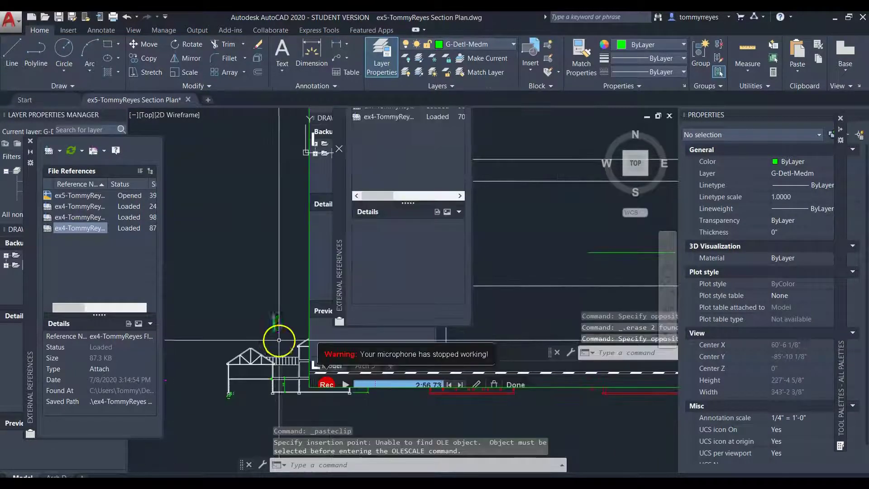
- Erase the pasted screenshot image that covers the section and elevation drawings
key(Escape)
click(313, 270)
click(309, 269)
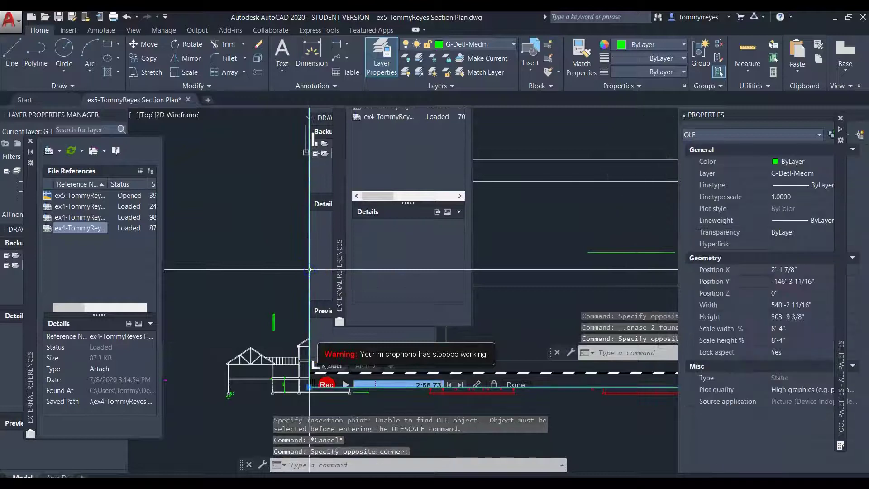
key(Delete)
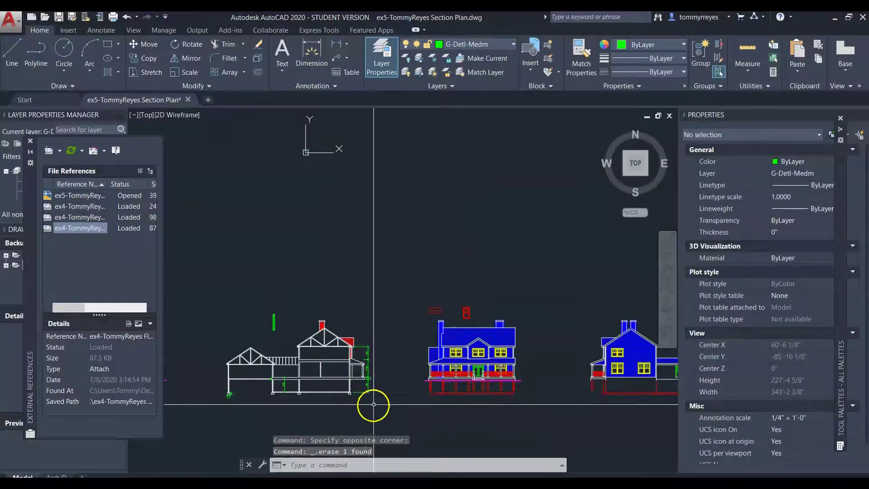
- Add the multiline text UNFINISHED BASEMENT inside the basement below the main house in the section drawing
scroll(300, 392, up, 3)
text(t)
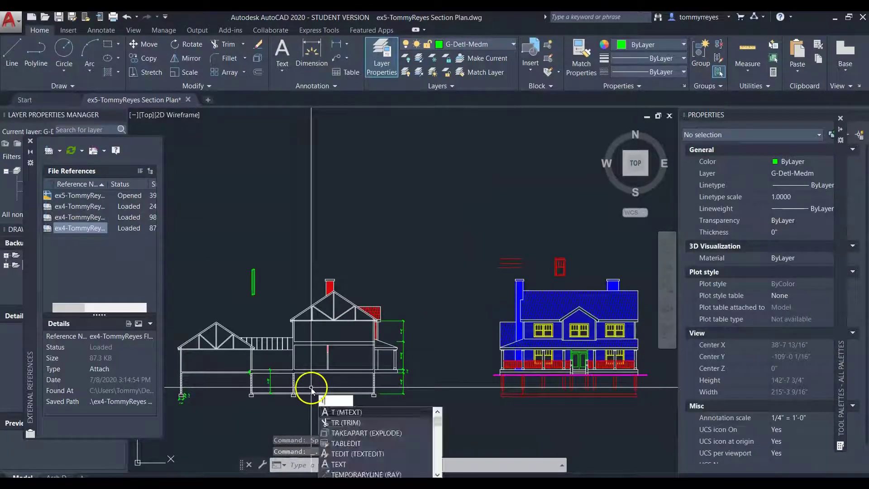
key(Return)
click(303, 368)
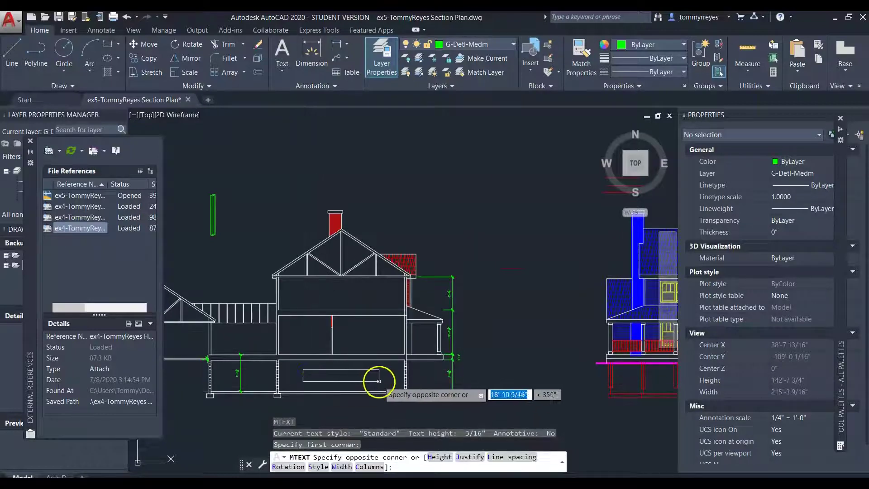
click(385, 384)
text(Unfini)
key(BackSpace)
key(BackSpace)
key(BackSpace)
key(BackSpace)
key(BackSpace)
text(NFINISHED BASE)
key(BackSpace)
key(BackSpace)
key(BackSpace)
text(ASEMENT)
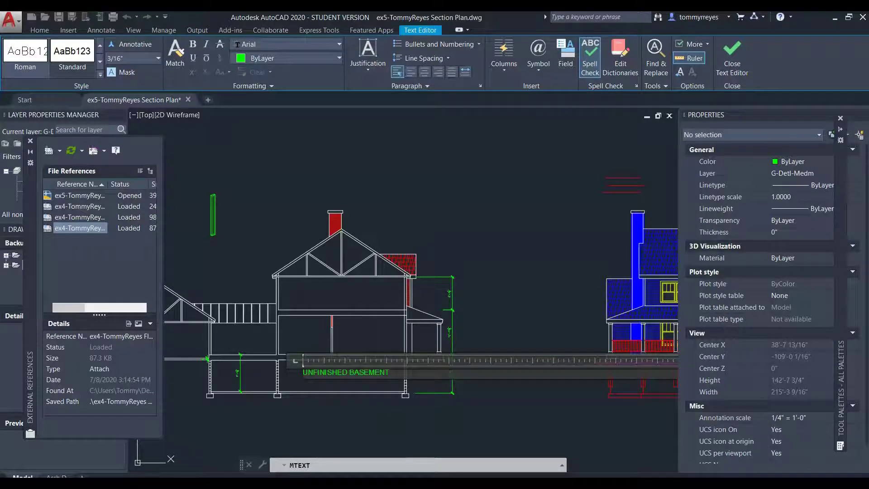
click(356, 421)
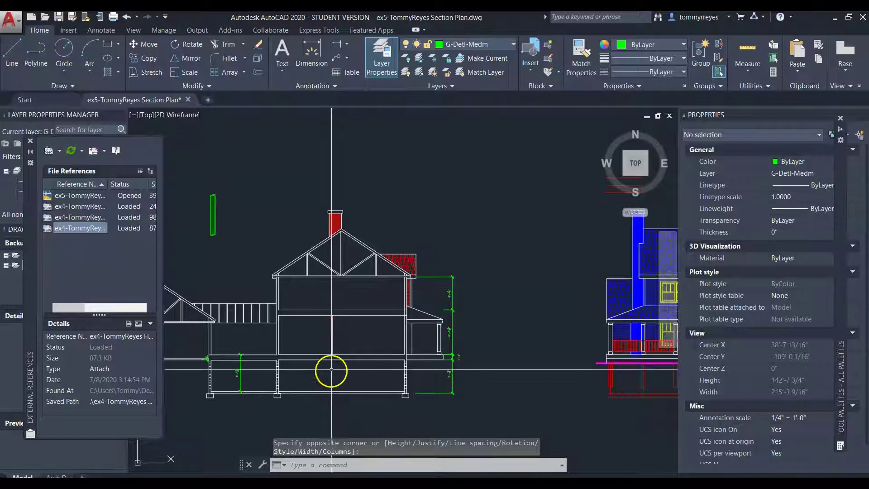
- Set the text height of the UNFINISHED BASEMENT label in the section to 12 inches
scroll(332, 368, up, 4)
click(240, 361)
click(308, 392)
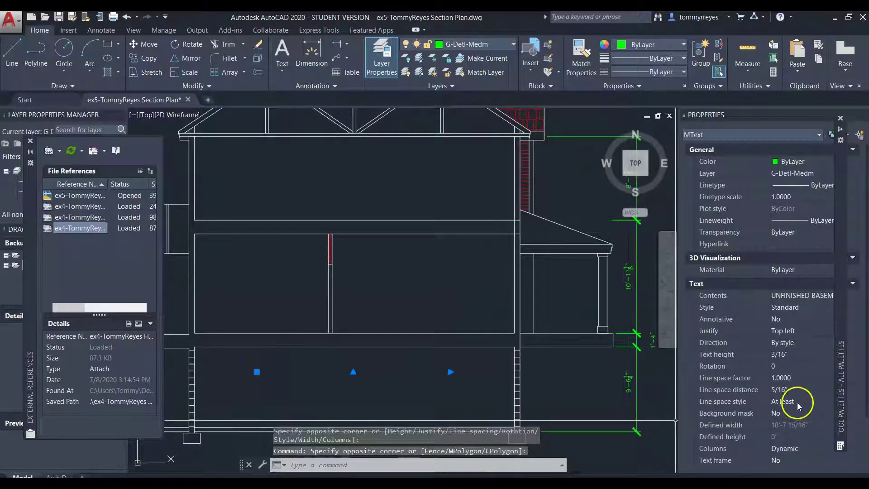
scroll(799, 408, down, 5)
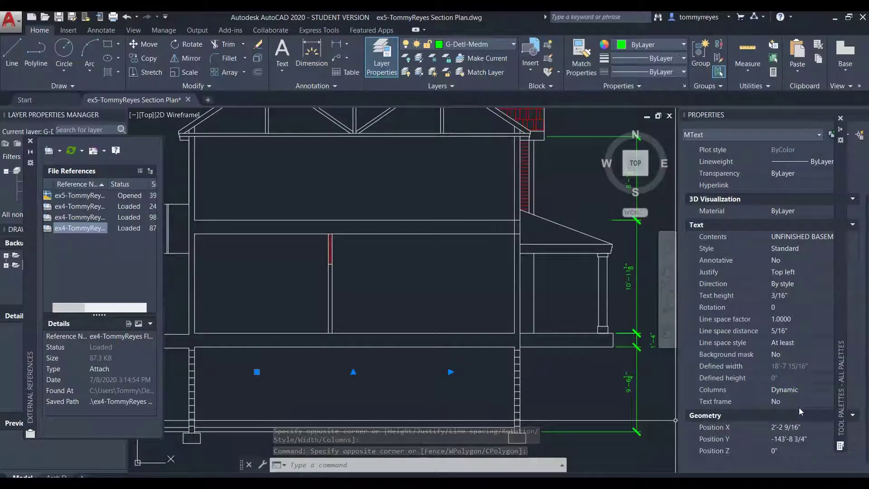
click(799, 293)
text(12)
key(Tab)
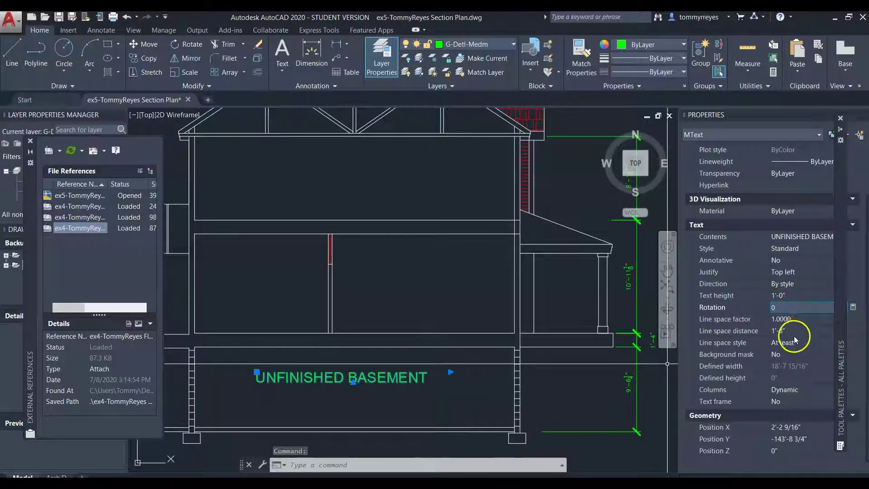
- Set the basement label's text height to 8 inches and deselect it
click(793, 295)
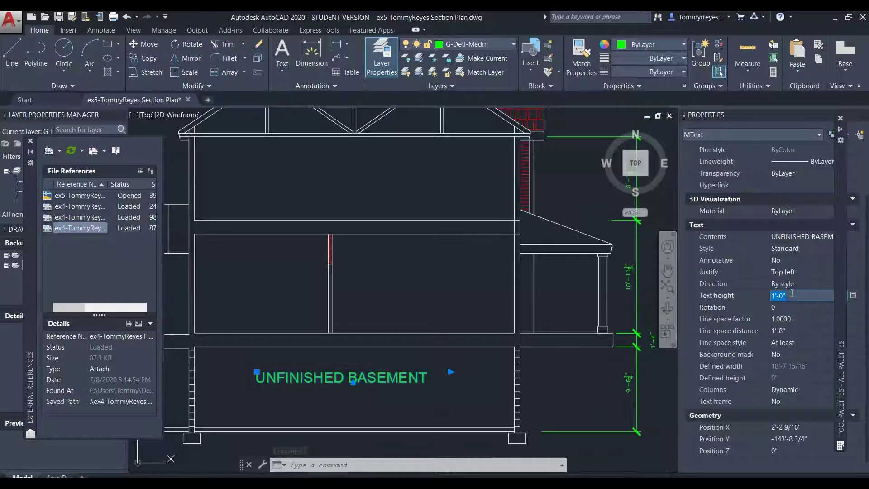
text(8)
key(Return)
click(377, 393)
key(Escape)
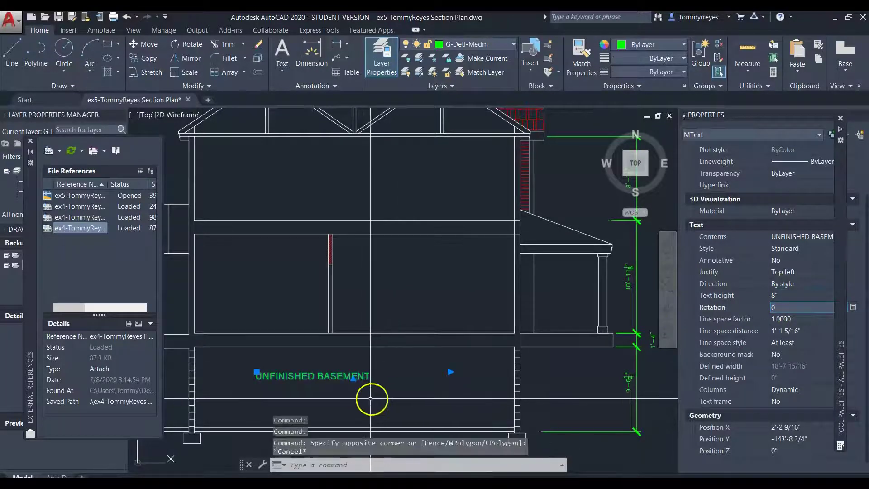
click(448, 370)
key(Escape)
key(Escape)
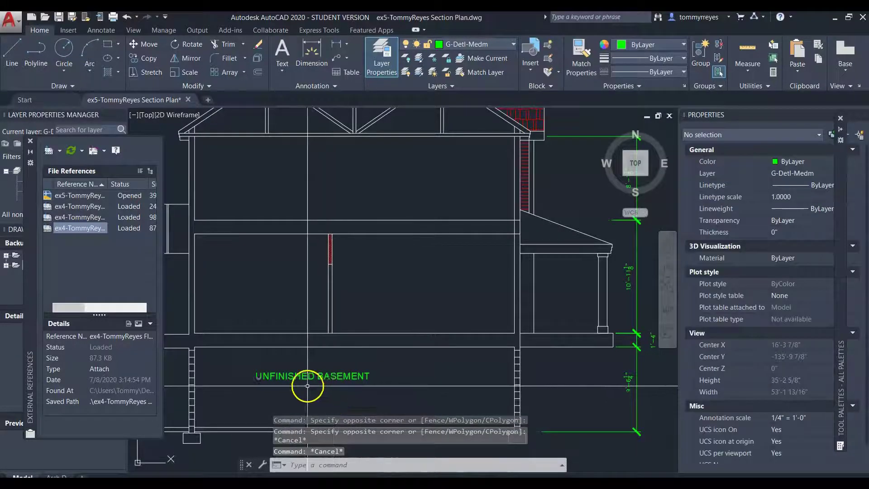
- Move the UNFINISHED BASEMENT label with ortho off so it sits centred in the section's basement room
click(307, 381)
text(m)
key(Return)
click(348, 394)
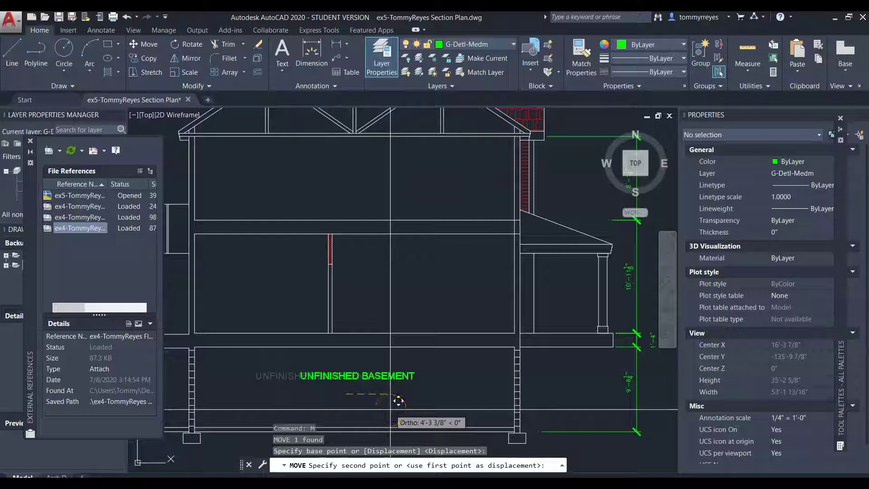
key(F8)
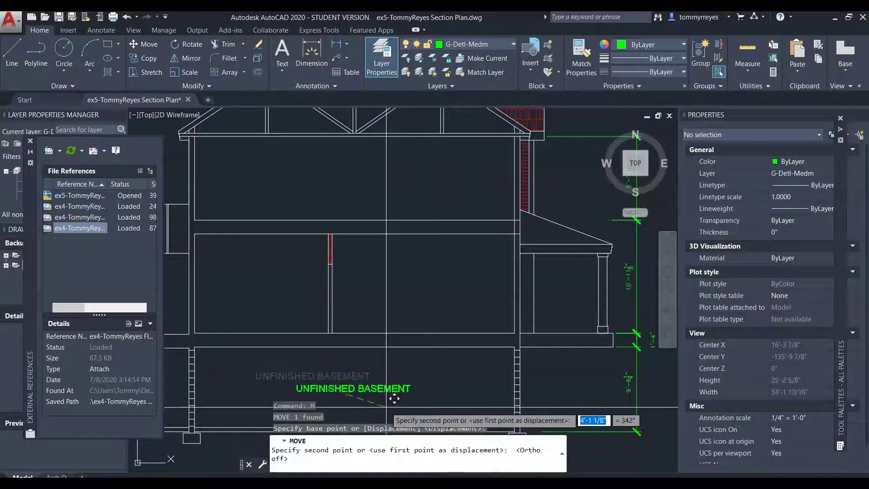
click(386, 407)
key(Escape)
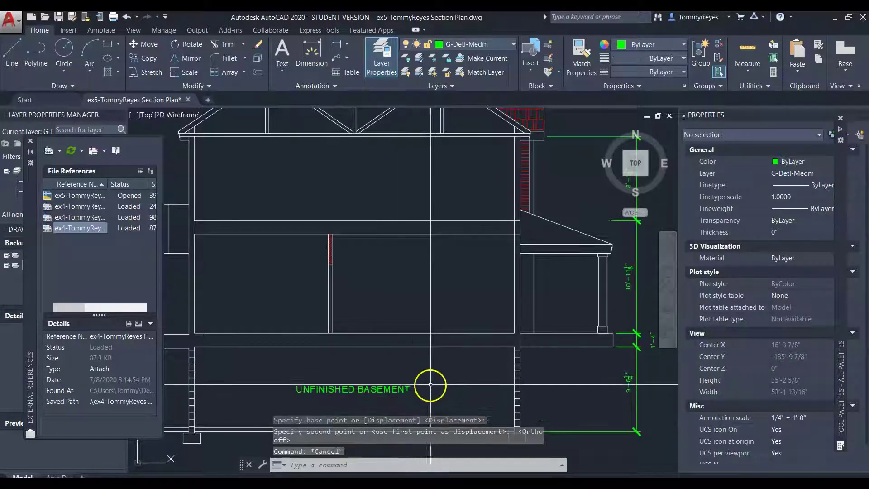
- Copy the basement label into the first-floor room beside the porch and the connecting room between garage and house
scroll(442, 378, down, 6)
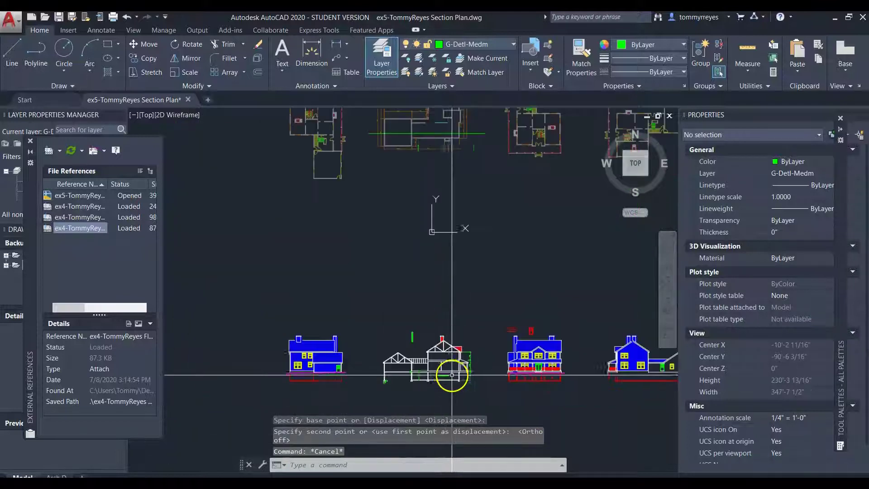
scroll(446, 373, up, 2)
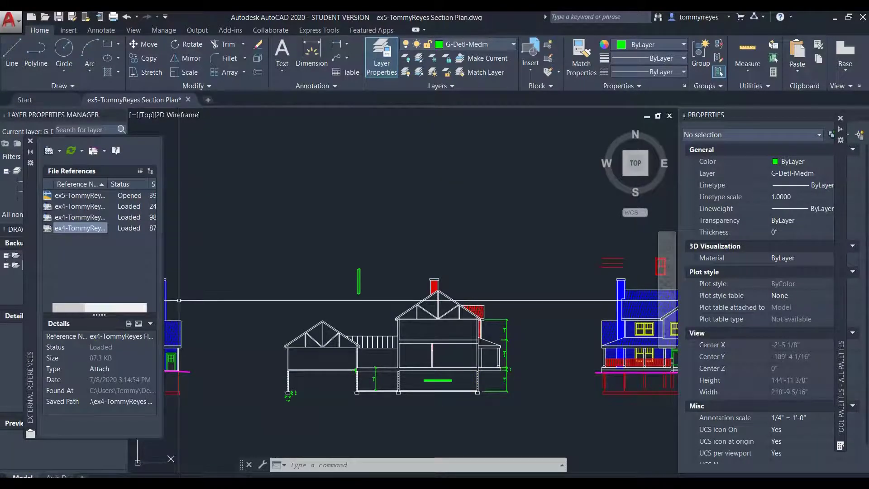
scroll(449, 388, up, 5)
click(401, 366)
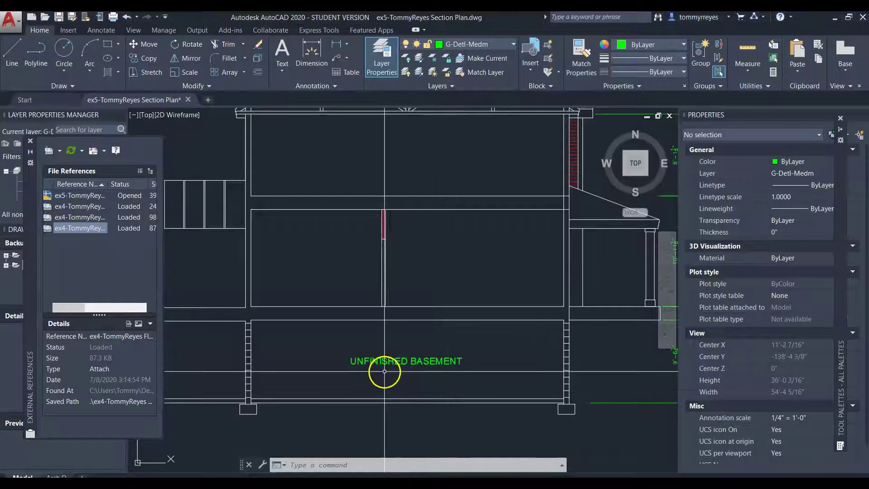
click(363, 349)
text(co)
key(Return)
click(356, 356)
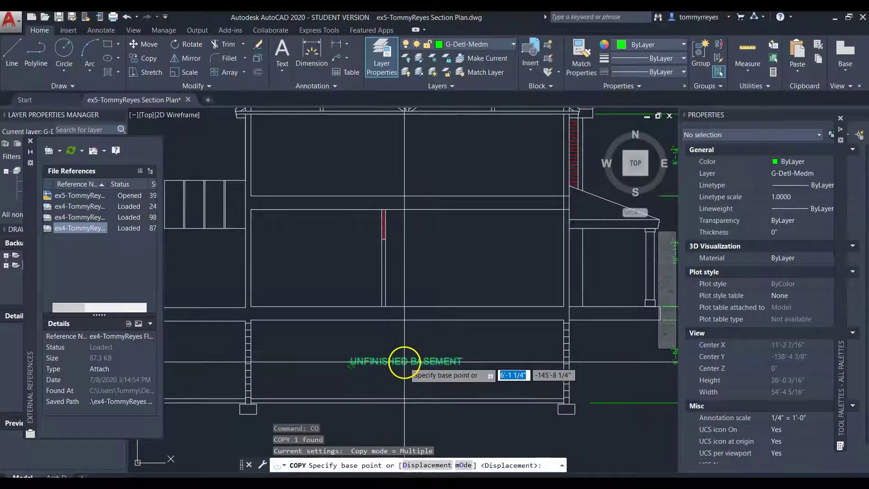
click(427, 254)
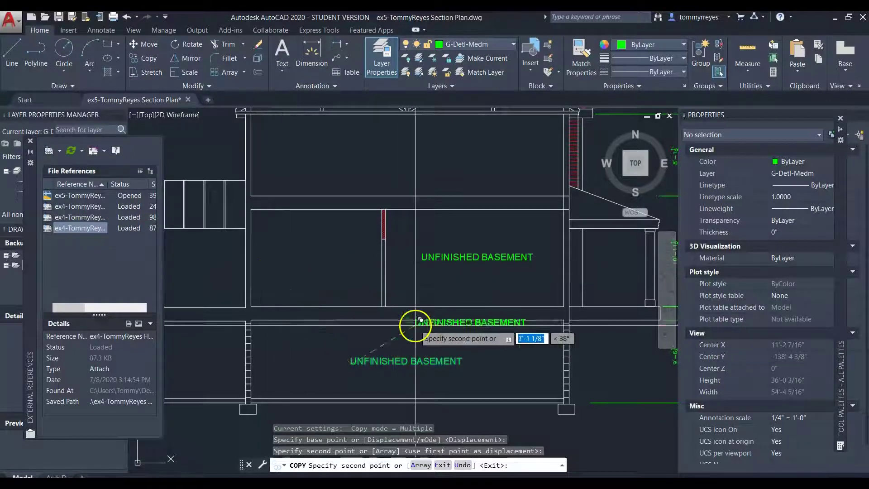
scroll(403, 339, down, 3)
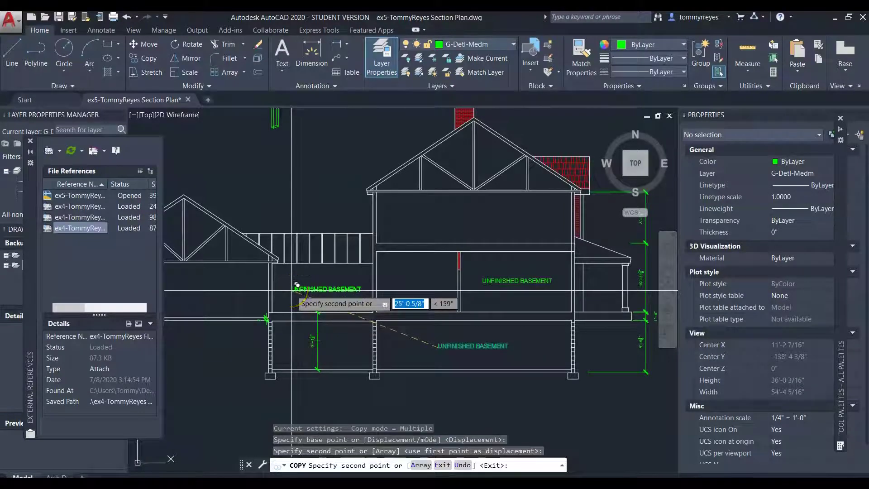
click(291, 290)
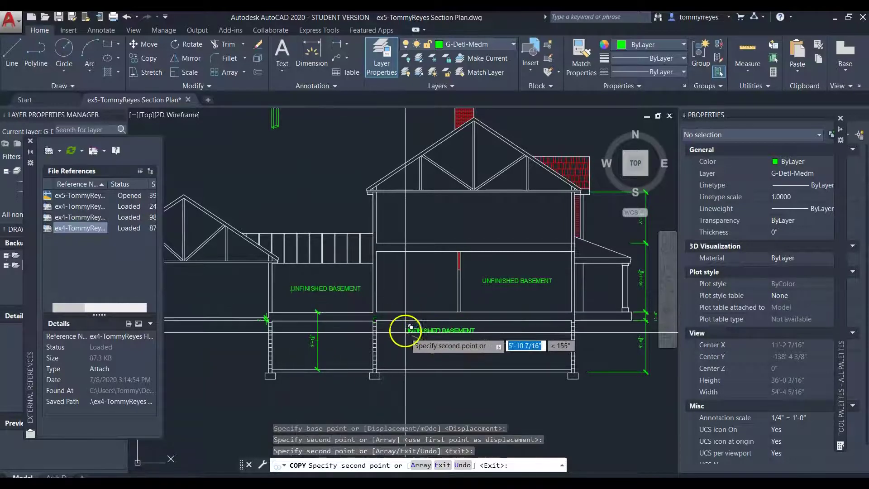
key(Escape)
- Erase the label copy in the first-floor room beside the porch and turn ortho mode on
drag(514, 274, 511, 285)
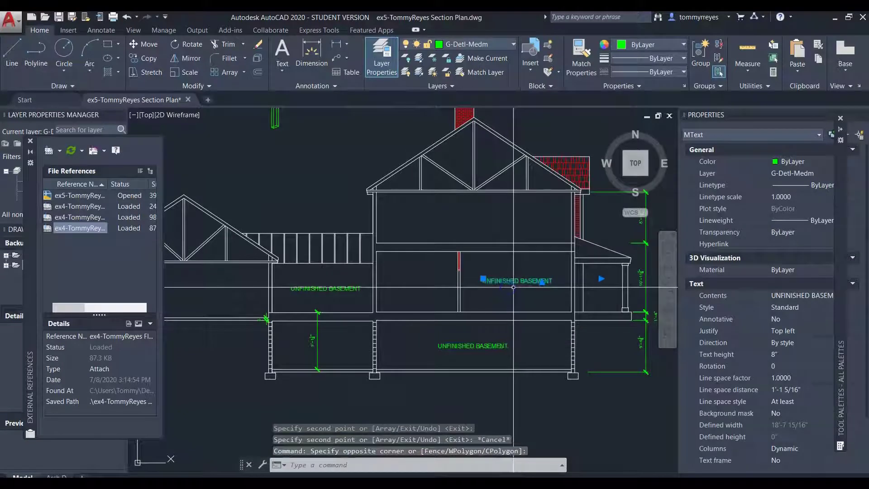
key(Delete)
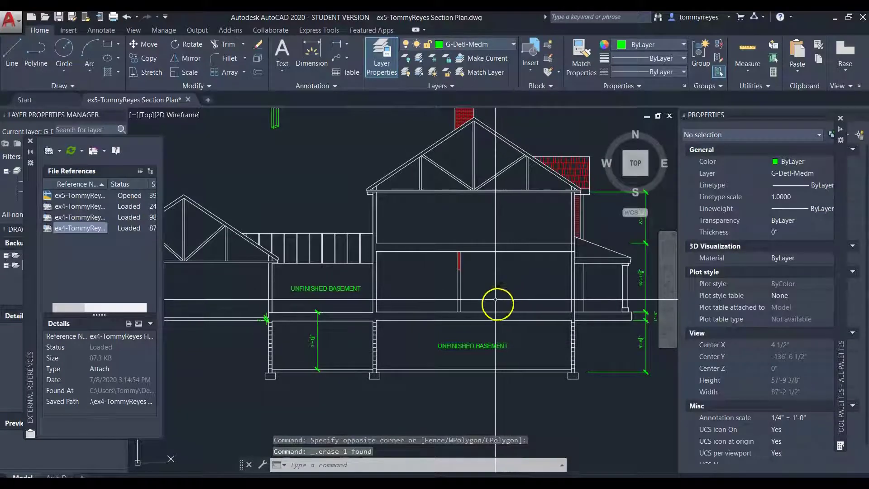
key(F8)
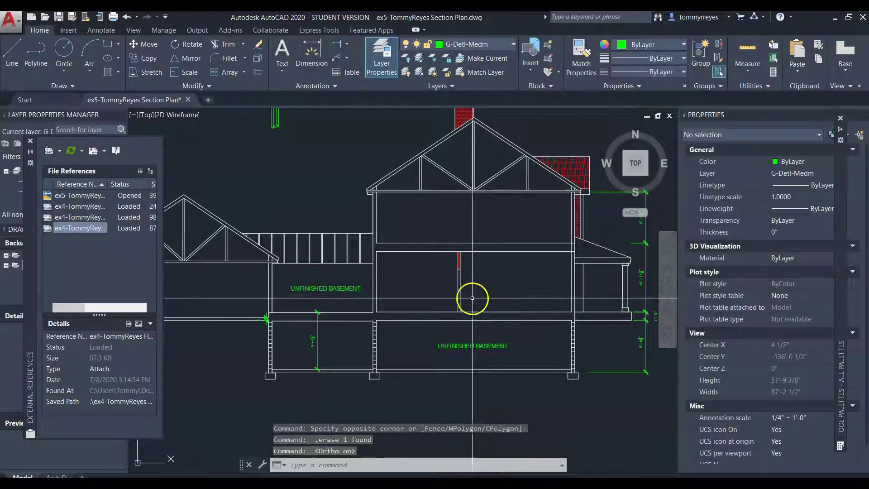
- Copy the connecting room's label horizontally into the garage and both first-floor rooms of the main house
scroll(458, 293, down, 2)
scroll(389, 294, up, 2)
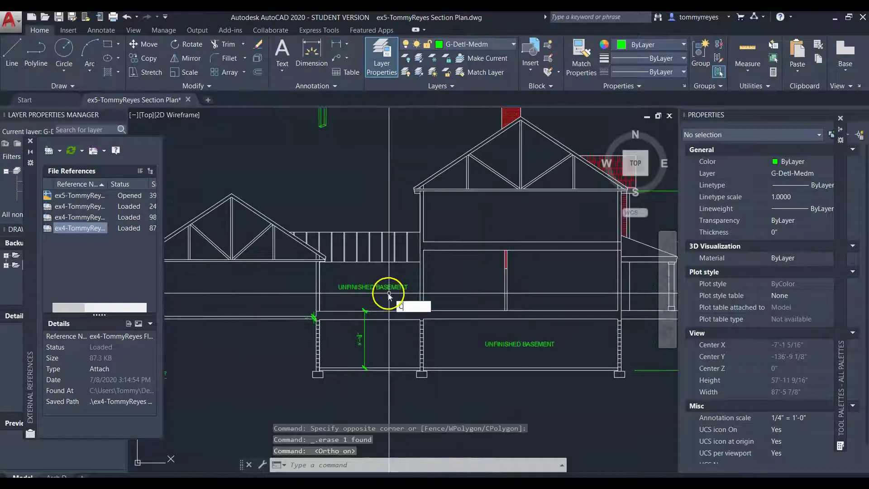
text(o)
key(Return)
click(368, 287)
key(Return)
click(364, 289)
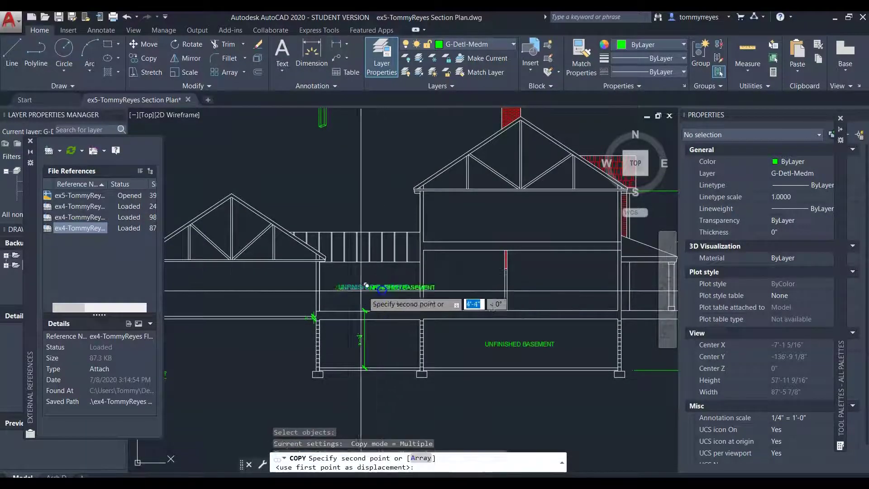
click(191, 290)
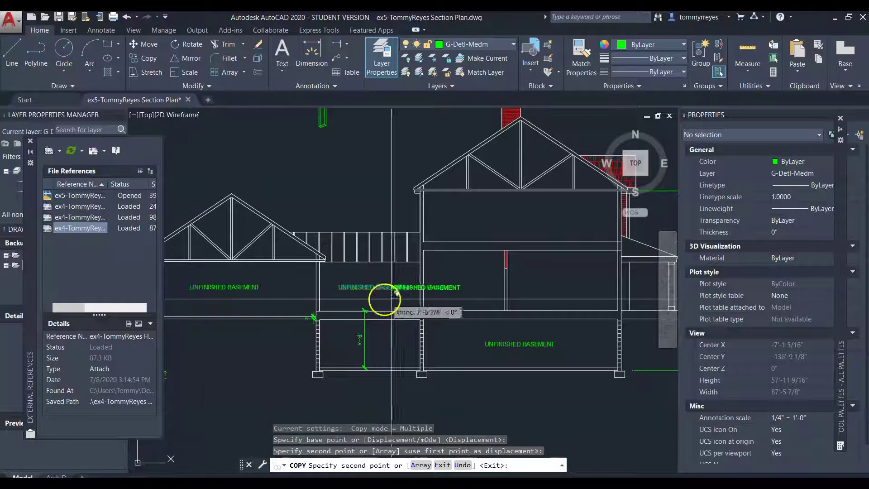
click(436, 293)
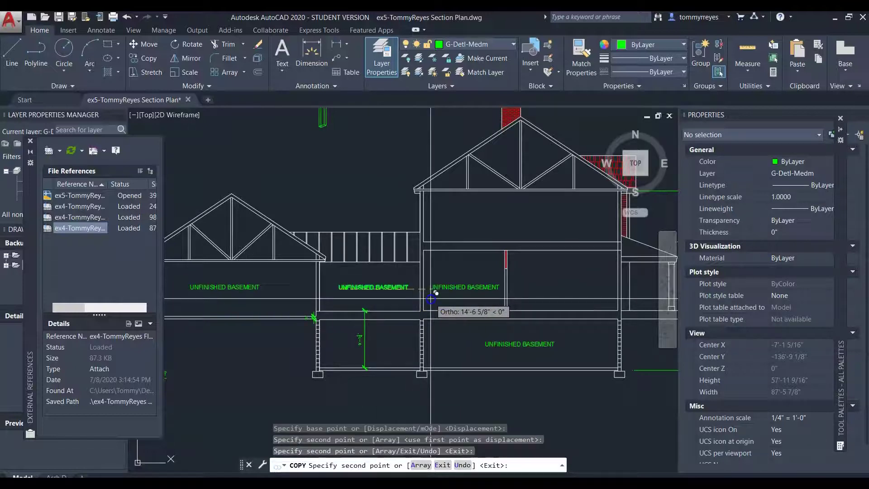
click(538, 293)
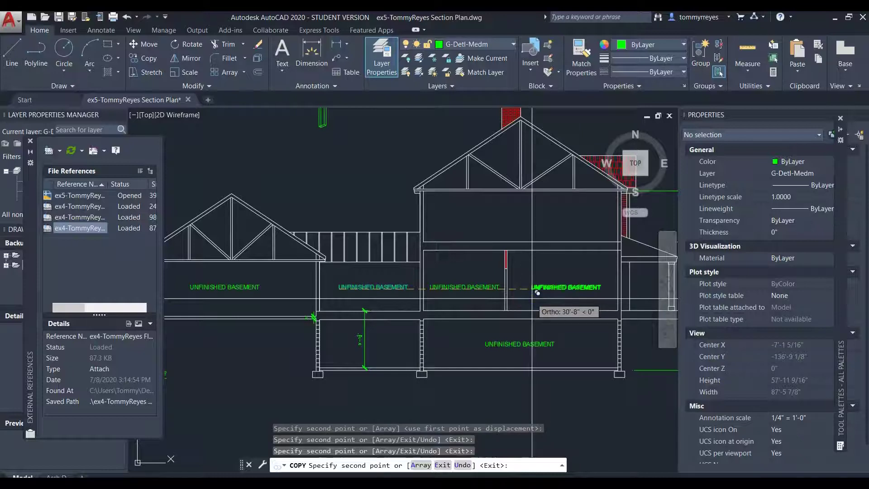
key(Return)
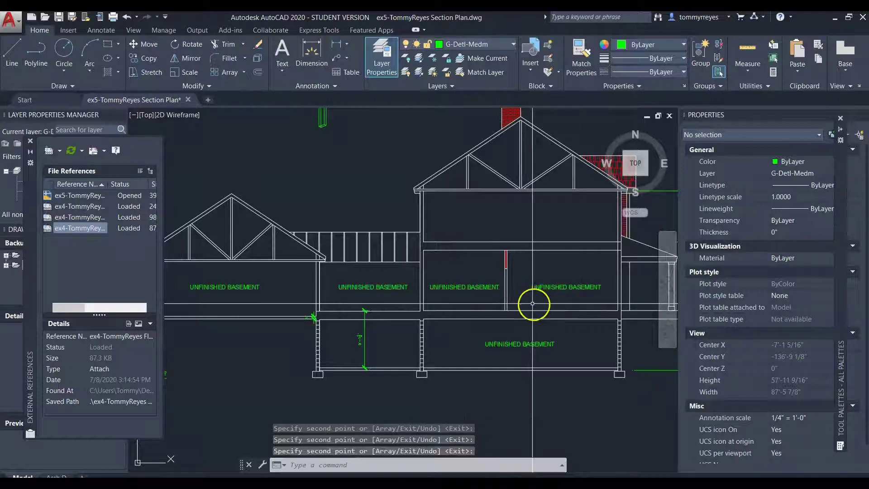
- Copy the basement label straight up into the second-floor room of the main house
click(518, 347)
text(co)
key(Return)
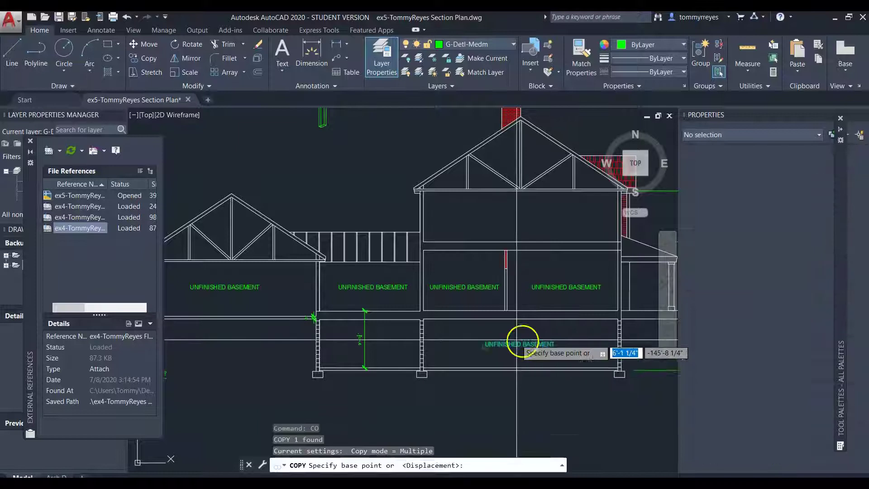
click(567, 353)
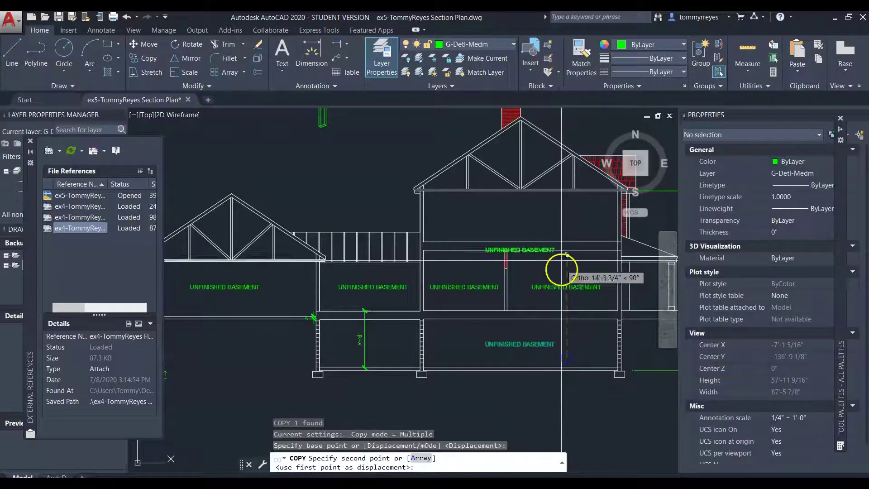
click(567, 223)
key(Escape)
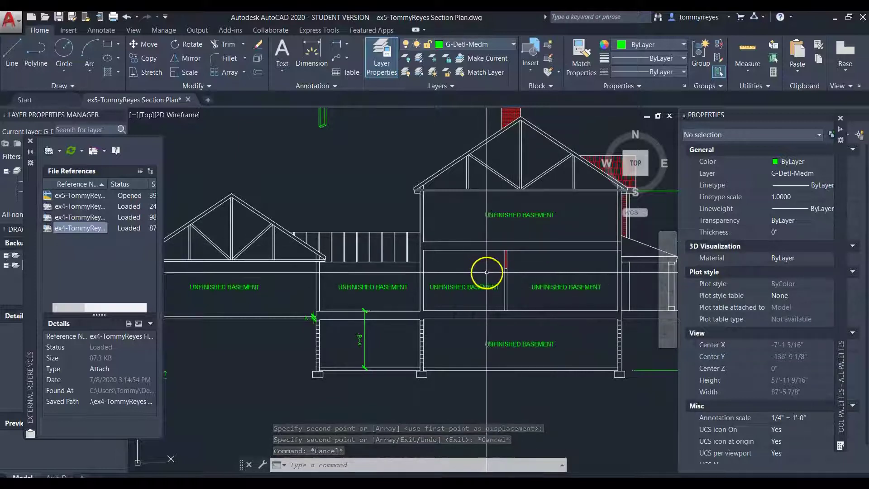
- Draw vertical construction lines through both faces of the wall between BEDROOM #1 and BEDROOM #2 on the floor plan
scroll(473, 287, down, 10)
scroll(475, 229, down, 4)
scroll(442, 284, up, 10)
scroll(444, 195, up, 8)
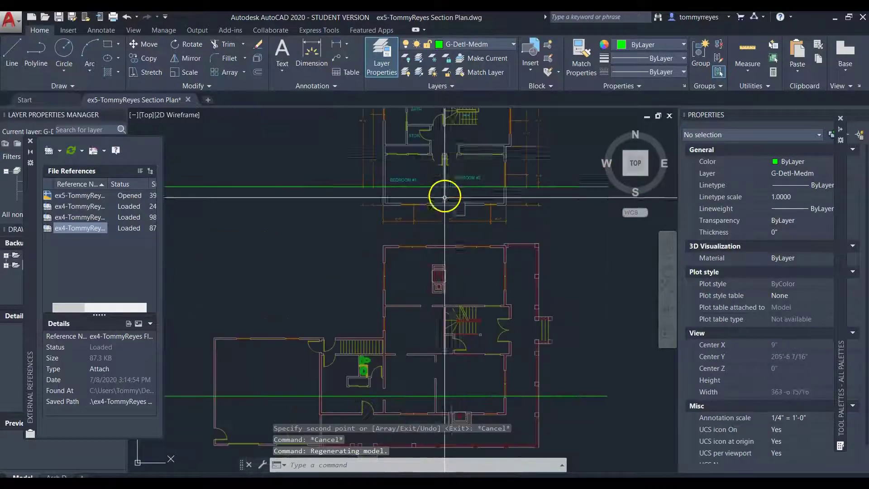
text(L)
key(Return)
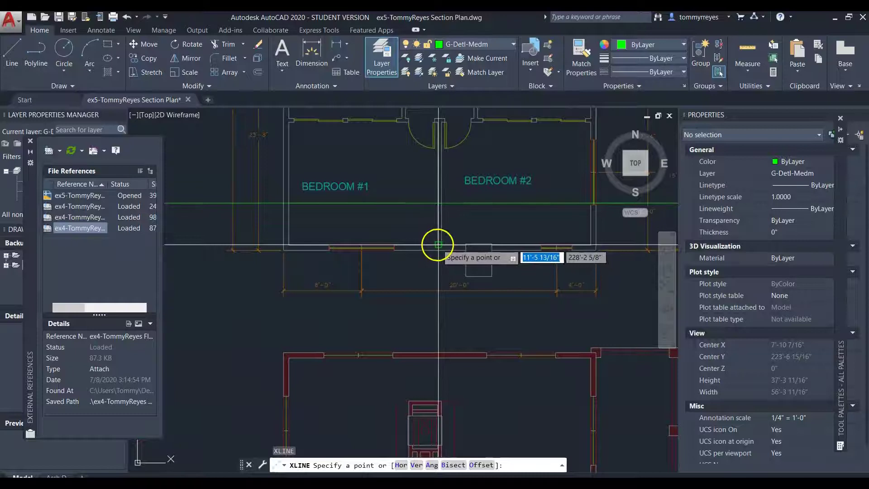
key(Return)
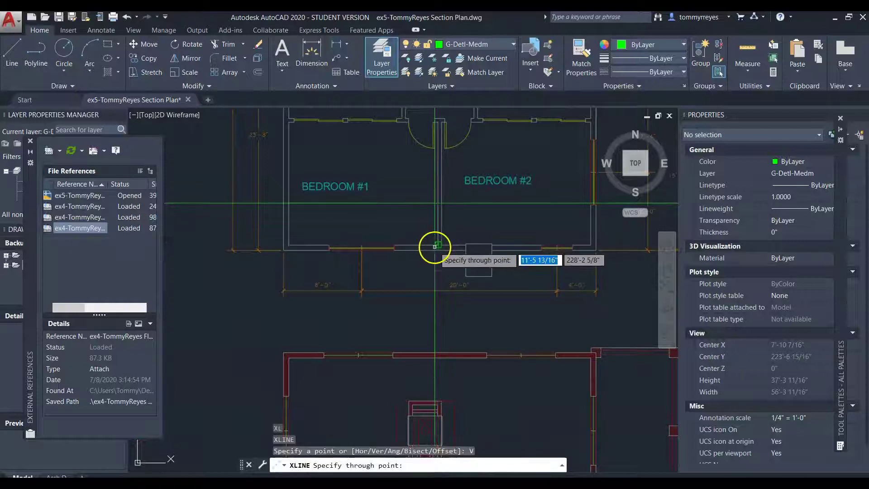
click(442, 245)
scroll(442, 240, down, 10)
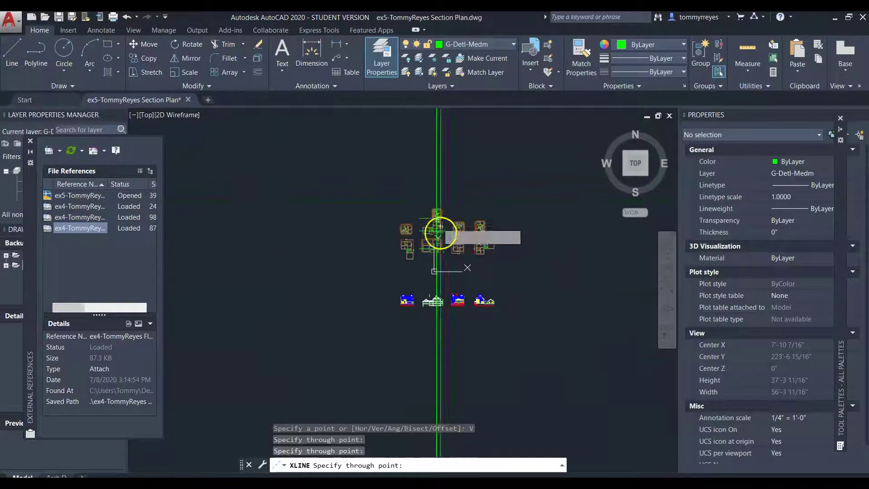
key(Escape)
- Set the second-floor room's ceiling line and floor line in the section as the cutting edges for a trim
scroll(468, 276, up, 5)
scroll(477, 295, down, 3)
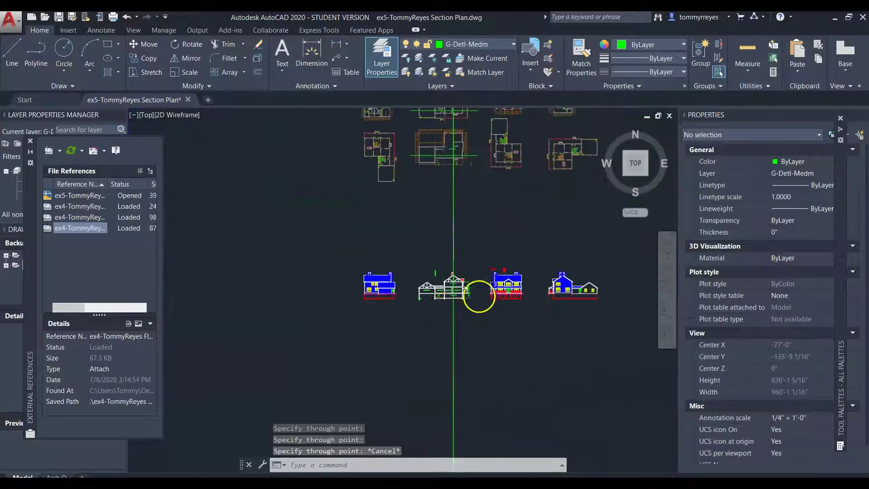
scroll(419, 271, up, 4)
scroll(391, 216, down, 1)
scroll(435, 253, up, 6)
scroll(438, 246, down, 3)
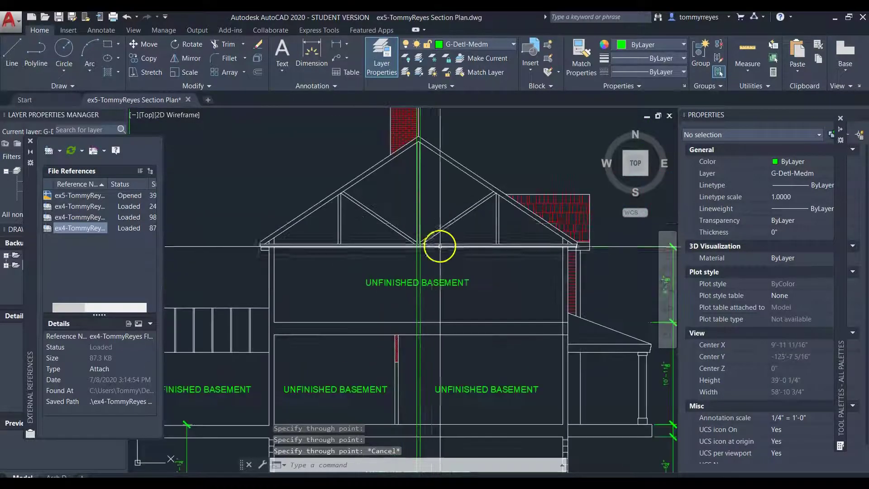
scroll(435, 250, up, 1)
text(tr)
key(Return)
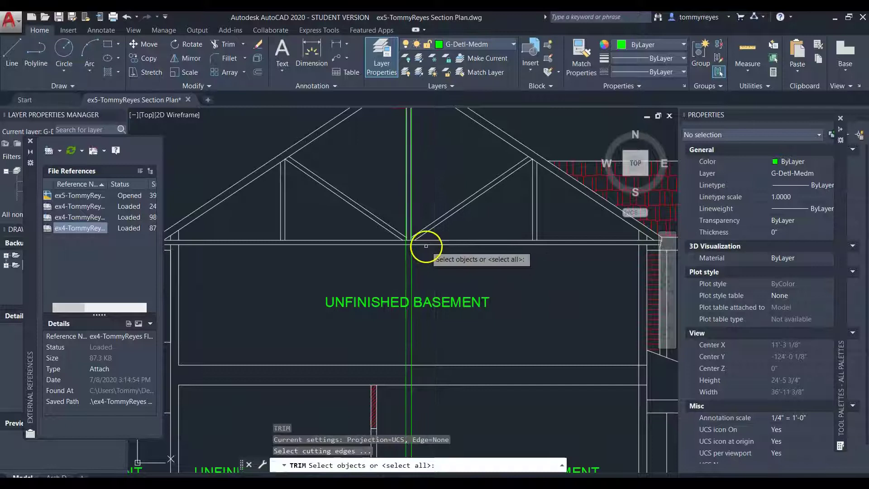
click(427, 245)
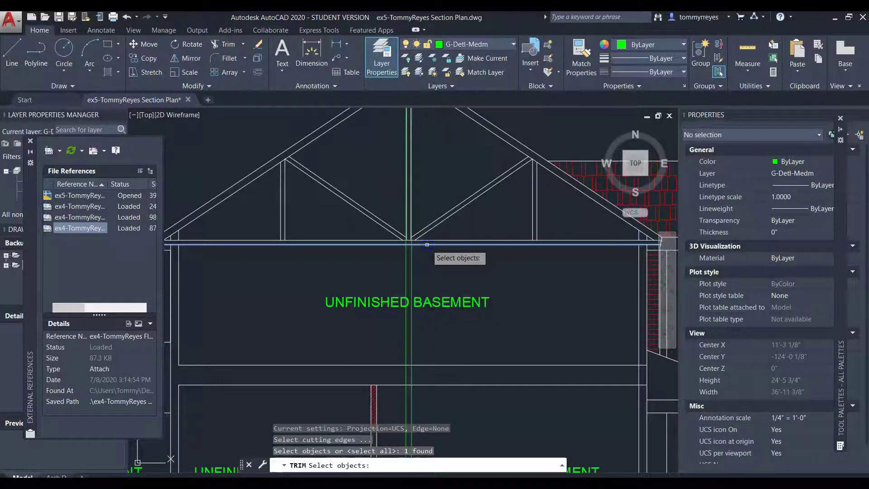
click(435, 369)
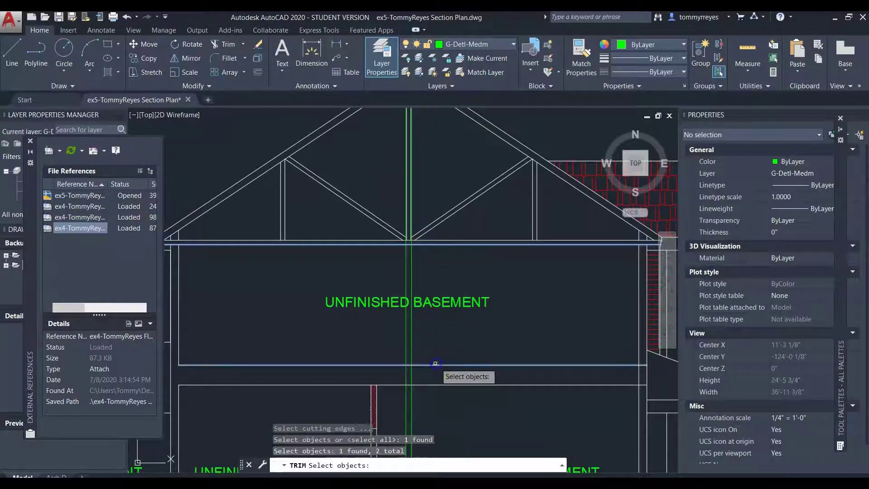
key(Return)
- Try to trim the wall construction lines inside the second-floor room, and undo the trim
drag(380, 339, 393, 331)
scroll(401, 180, up, 5)
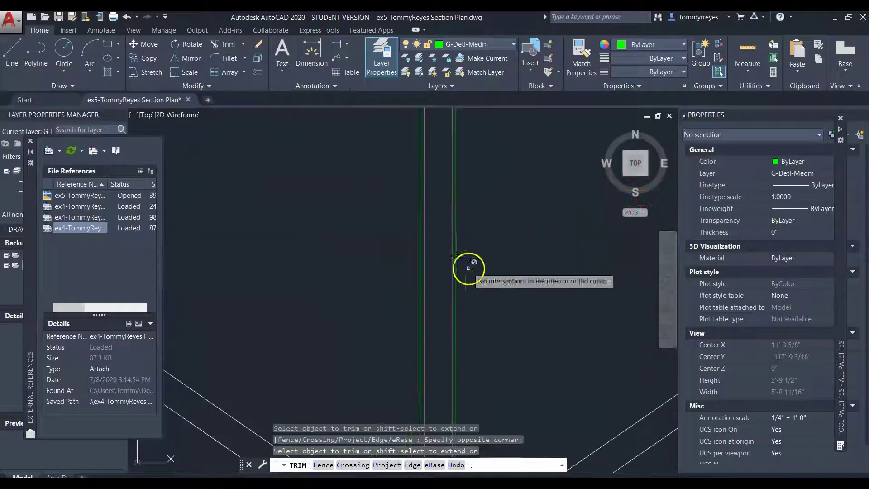
click(456, 272)
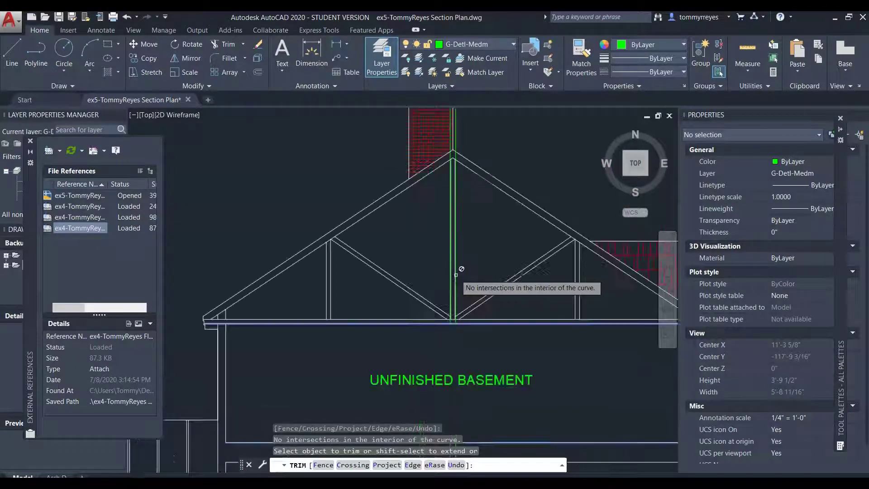
scroll(459, 271, down, 5)
key(ctrl+z)
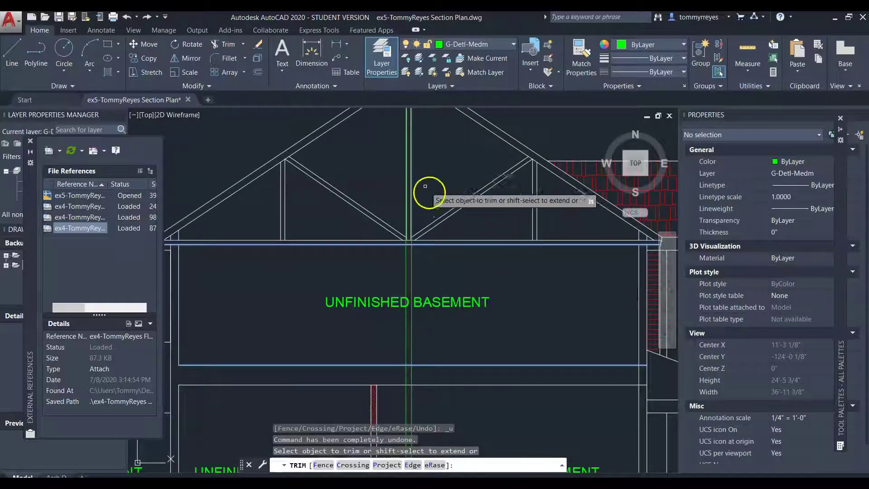
- Trim both wall construction lines above the second-floor ceiling and below its floor line, keeping the part inside the room
scroll(415, 190, up, 5)
click(444, 300)
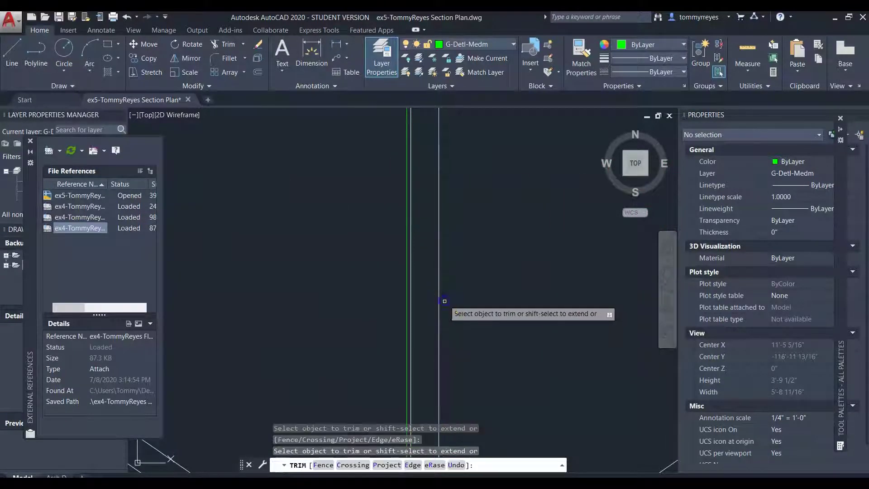
scroll(383, 272, down, 6)
scroll(369, 379, up, 3)
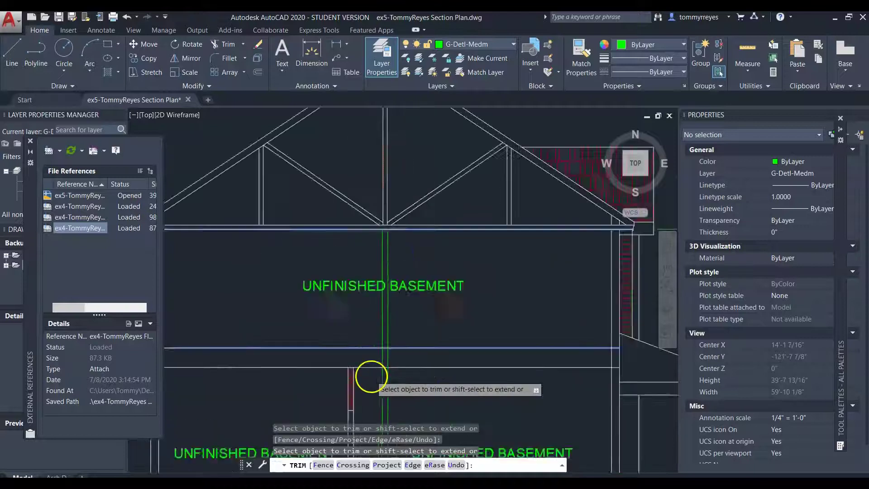
click(378, 398)
click(387, 401)
key(Escape)
- Match the two new partition wall lines to the properties of the white second-floor line
text(ma)
key(Return)
click(440, 329)
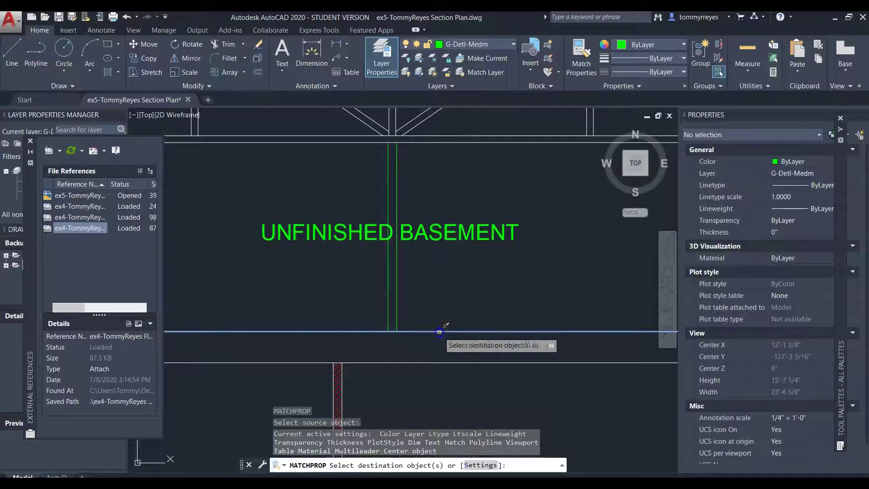
click(434, 327)
key(Escape)
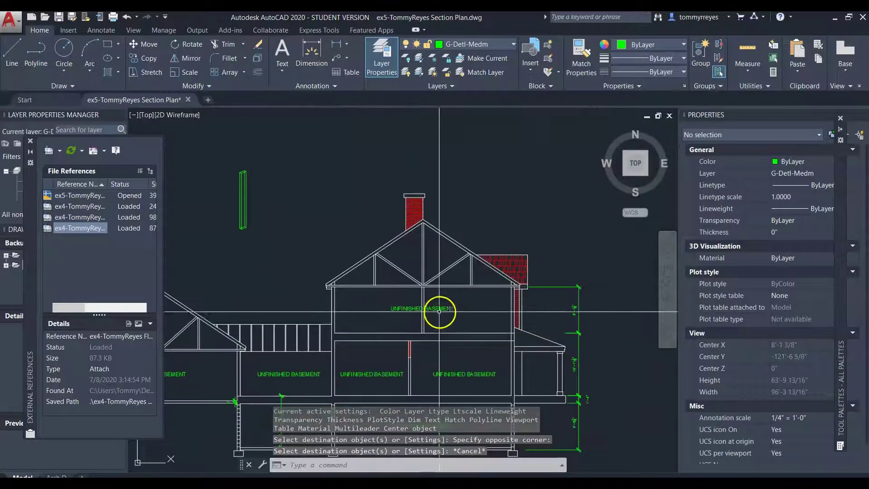
click(446, 307)
text(NETLOAD)
key(Return)
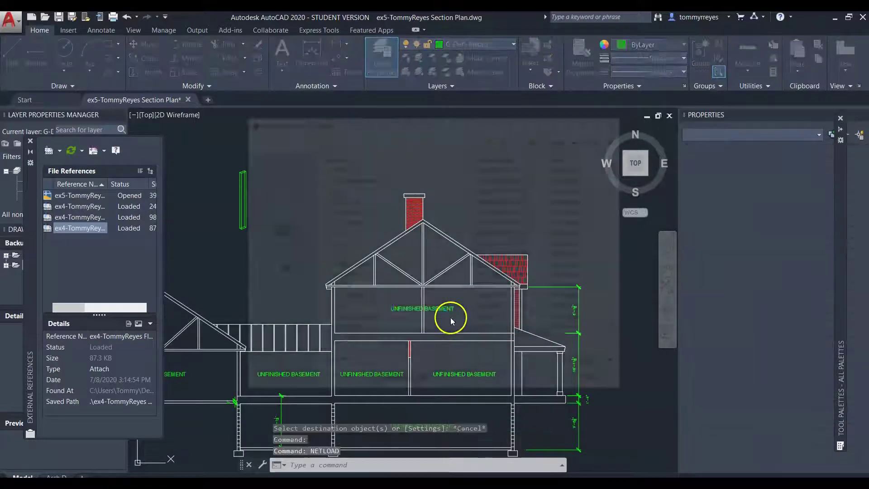
click(598, 383)
- Move the second-floor label horizontally about 7'-10" into the room on the porch side of the new partition
click(430, 307)
text(m)
key(Return)
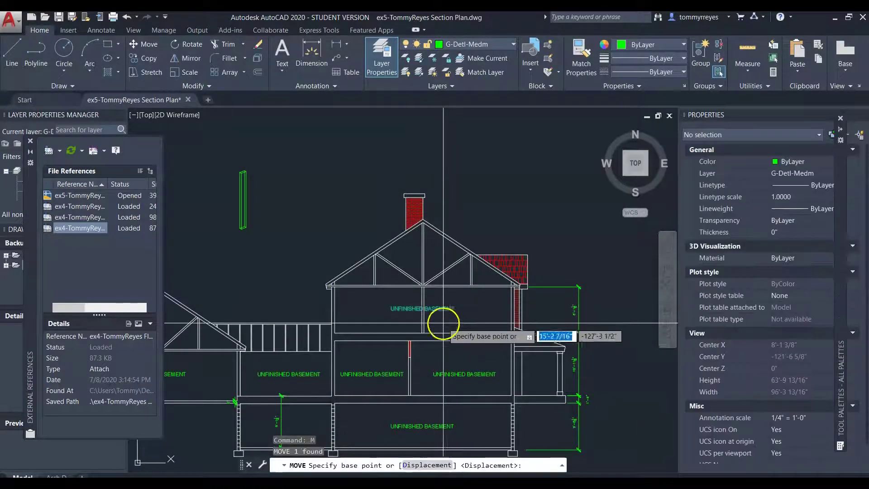
click(444, 324)
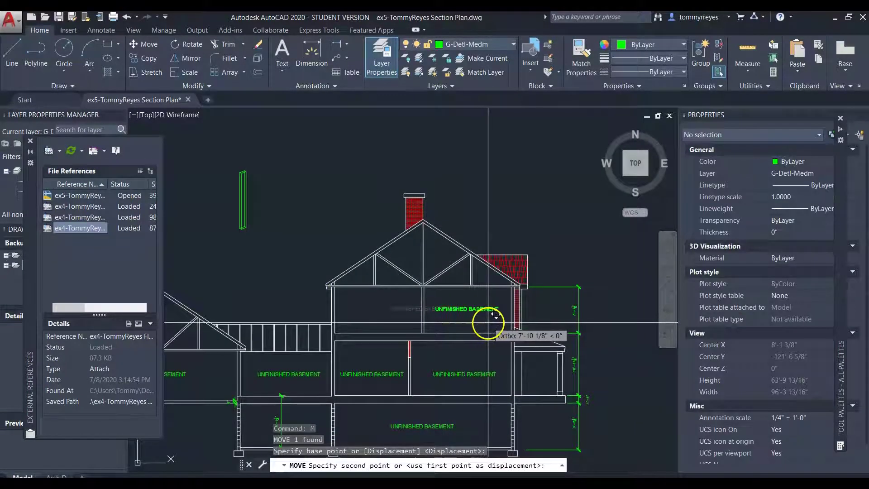
click(488, 322)
- Copy the moved label horizontally about 15'-4" into the second-floor room on the garage side
text(co)
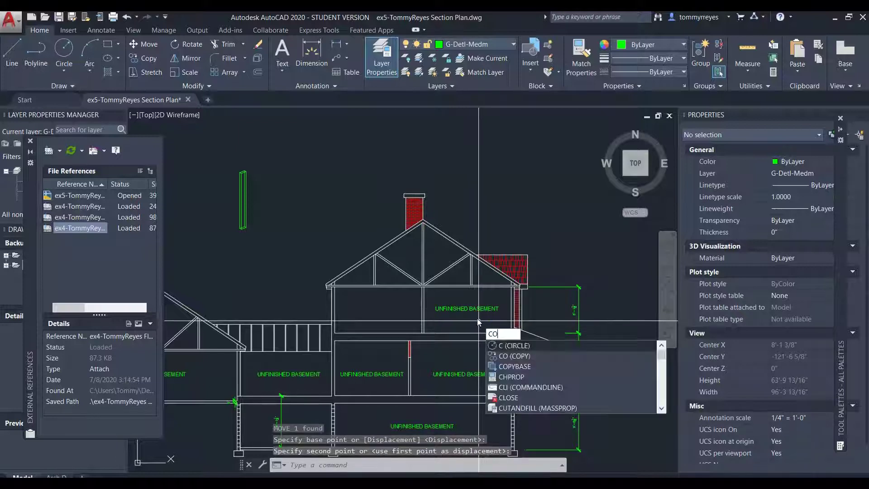
key(Return)
click(478, 318)
click(465, 307)
key(Return)
click(486, 324)
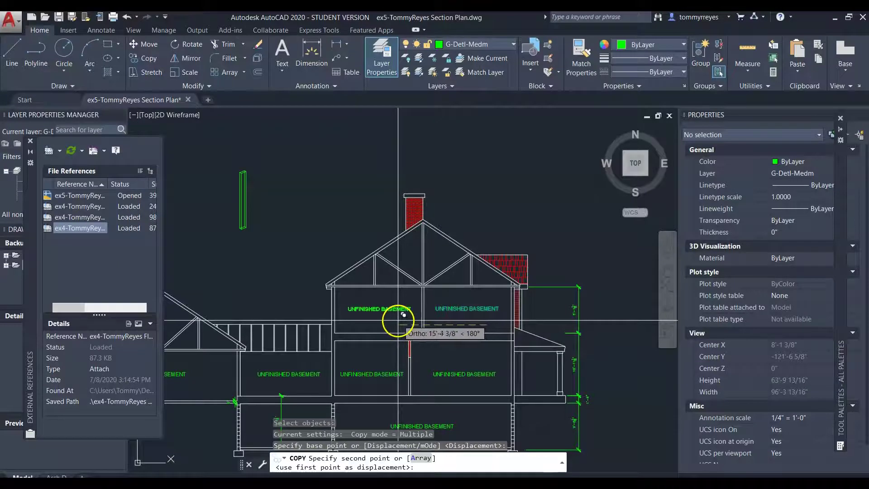
click(403, 314)
key(Escape)
key(Escape)
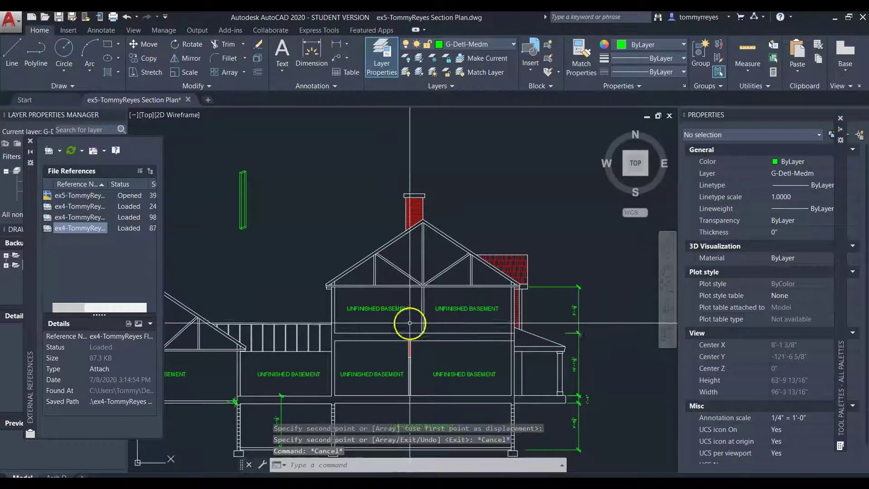
- Change the garage-side second-floor label to BEDROOM #1 and copy its text to the clipboard
scroll(344, 315, up, 4)
double_click(369, 298)
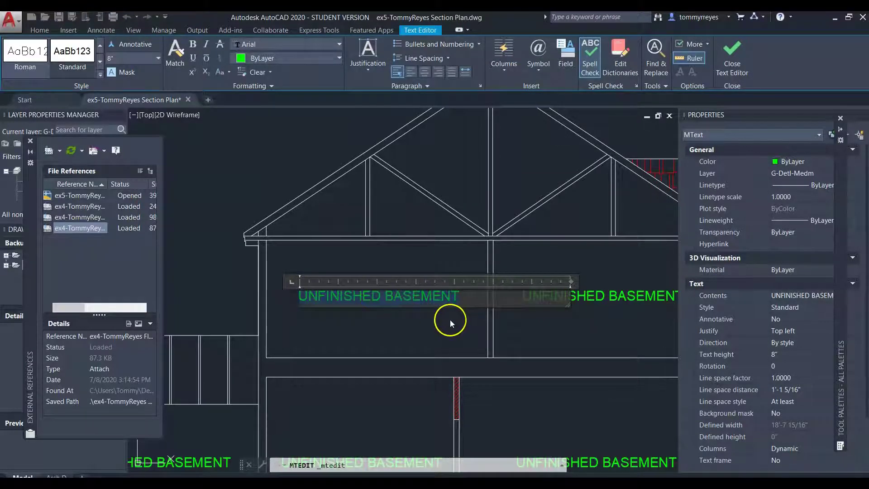
text(BEDROOM #)
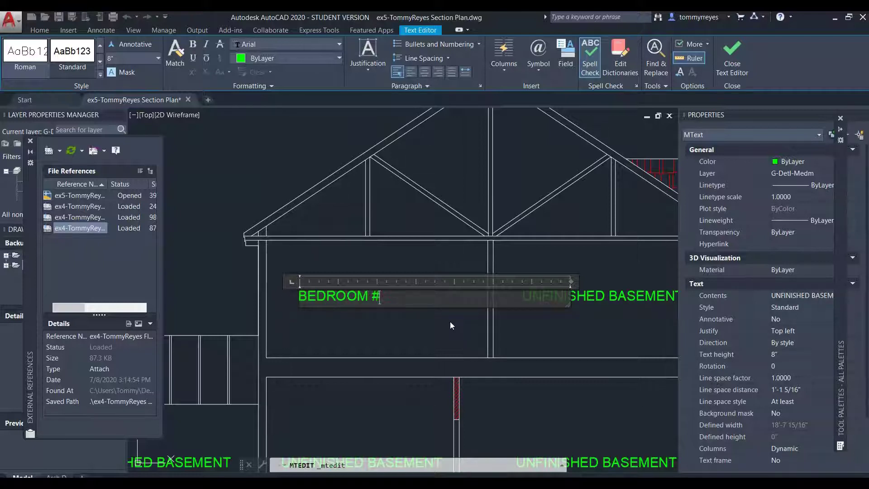
text(1)
key(ctrl+a)
key(ctrl+c)
click(437, 352)
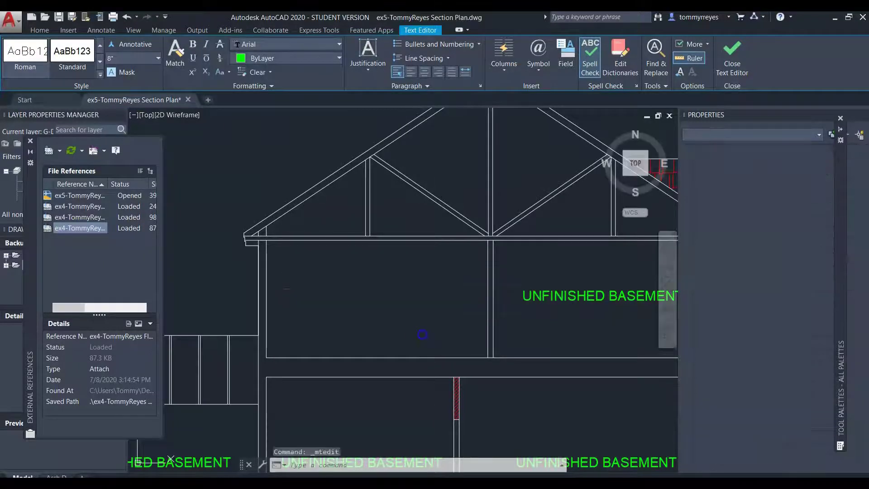
- Move the BEDROOM #1 label horizontally so it sits centred in its room
click(410, 290)
click(334, 310)
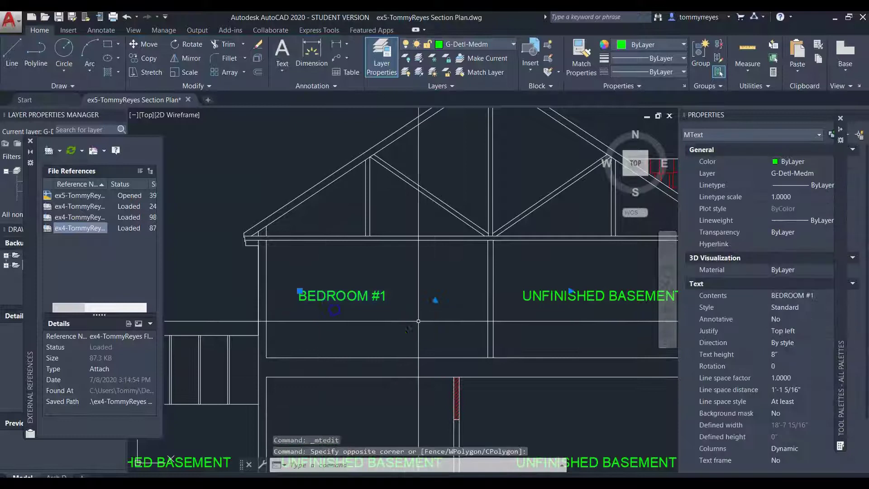
text(M)
key(Return)
click(344, 324)
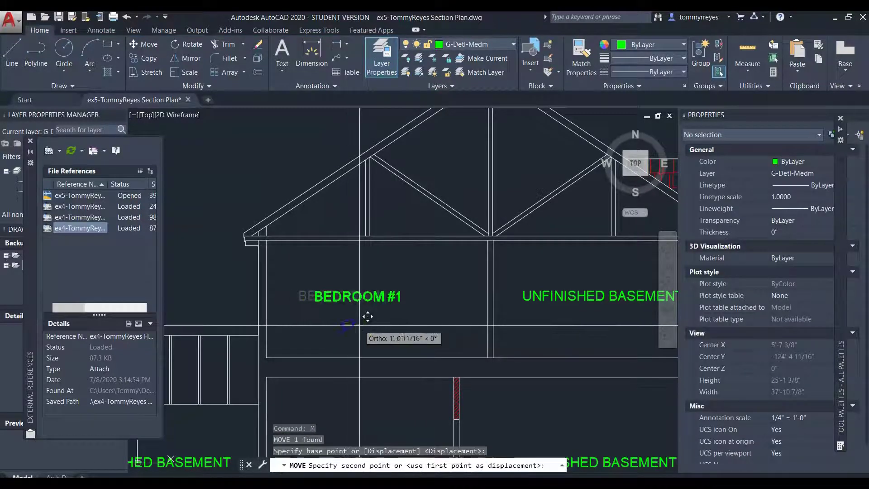
click(380, 321)
- Replace the porch-side second-floor label's text with the copied bedroom name, edited to BEDROOM #2
scroll(382, 330, down, 3)
scroll(313, 335, up, 5)
double_click(329, 319)
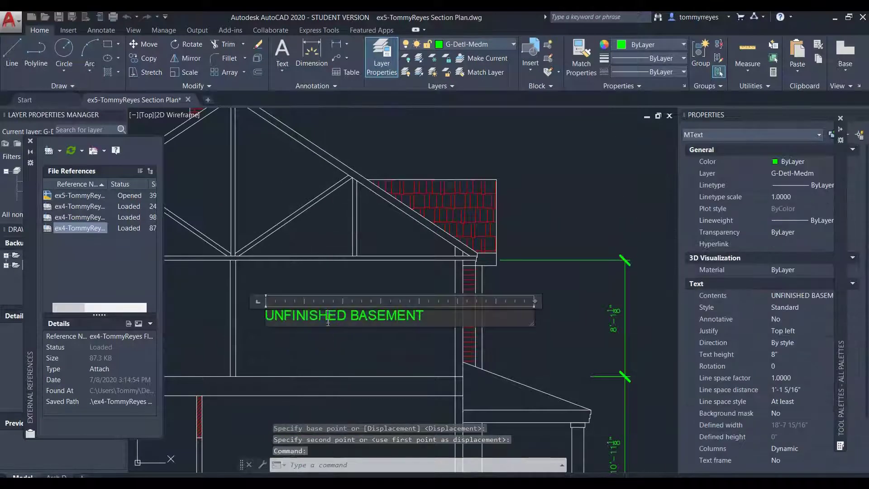
key(ctrl+a)
key(ctrl+v)
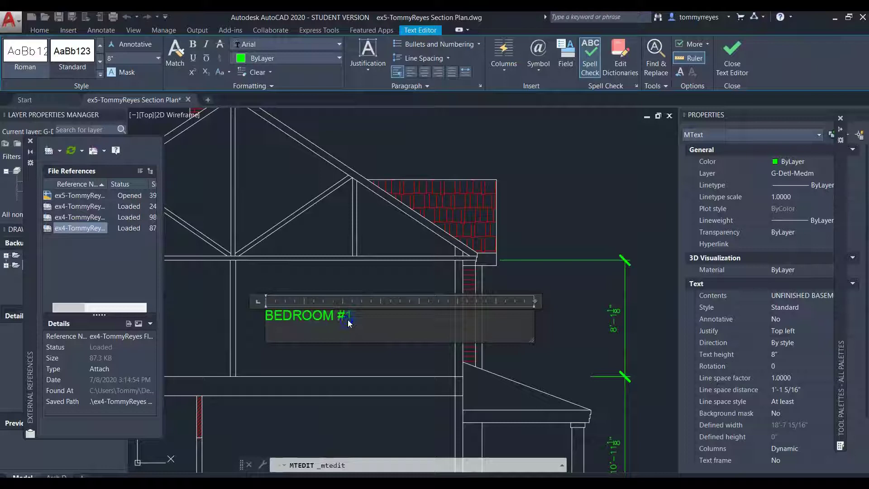
text(2)
click(393, 343)
- Move the BEDROOM #2 label horizontally so it sits centred in its room
click(384, 303)
click(311, 340)
text(M)
key(Return)
click(345, 350)
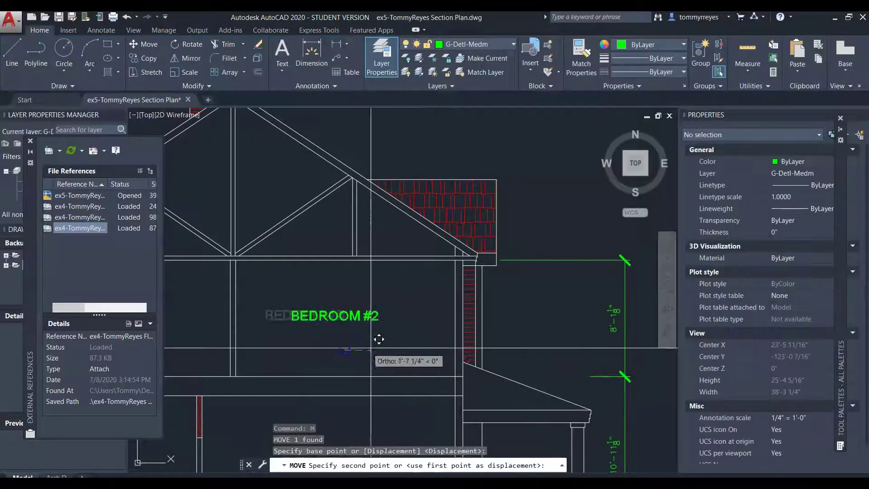
click(384, 345)
scroll(470, 307, down, 5)
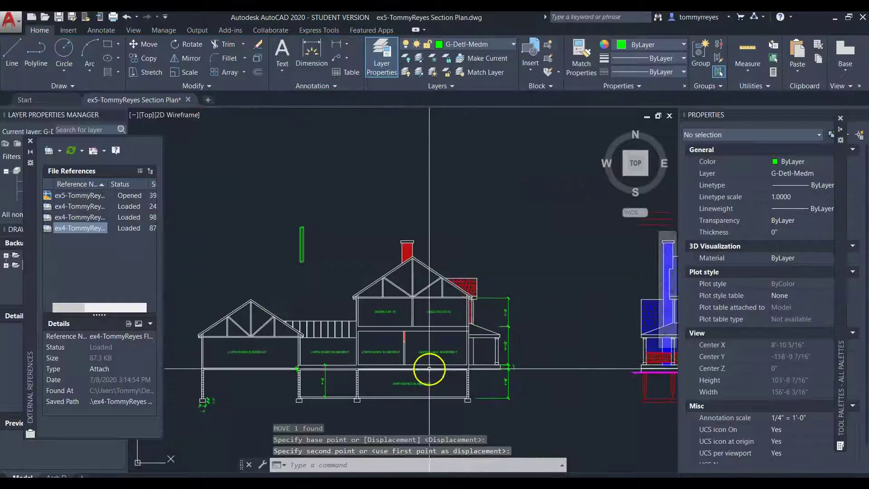
scroll(446, 359, up, 2)
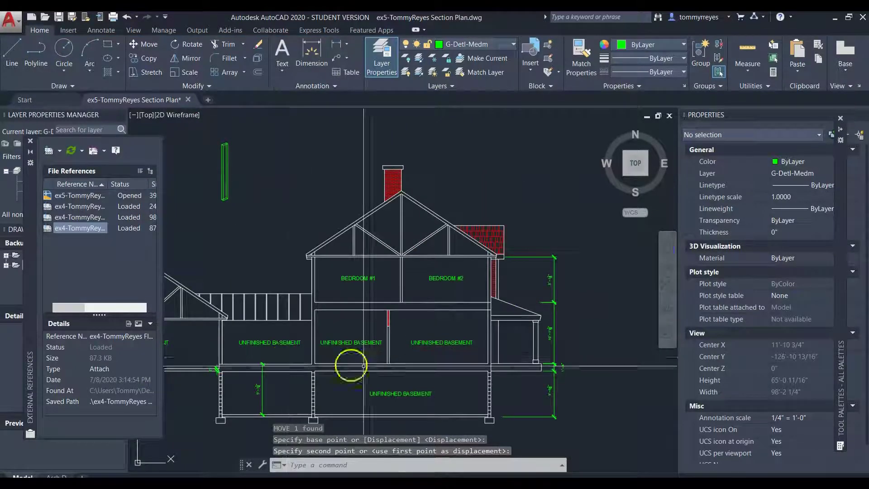
- Replace the porch-side first-floor room label's text with FAMILY ROOM
double_click(440, 342)
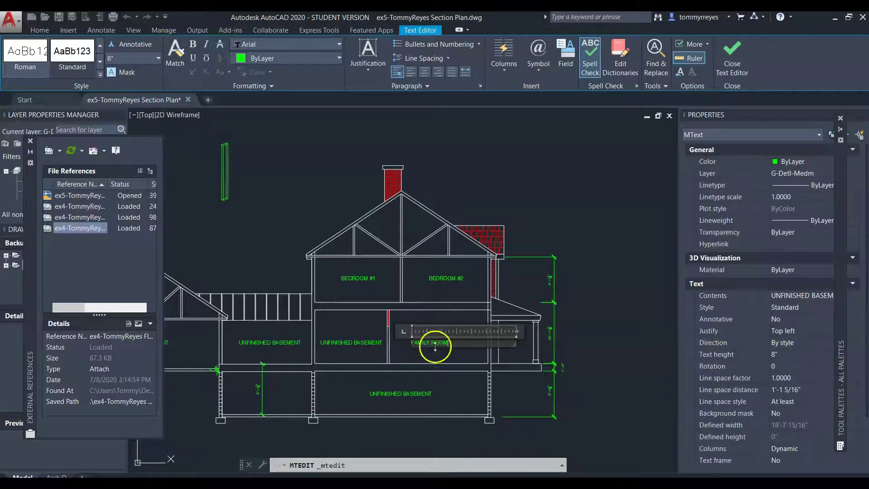
scroll(435, 347, up, 6)
click(435, 369)
scroll(432, 344, down, 4)
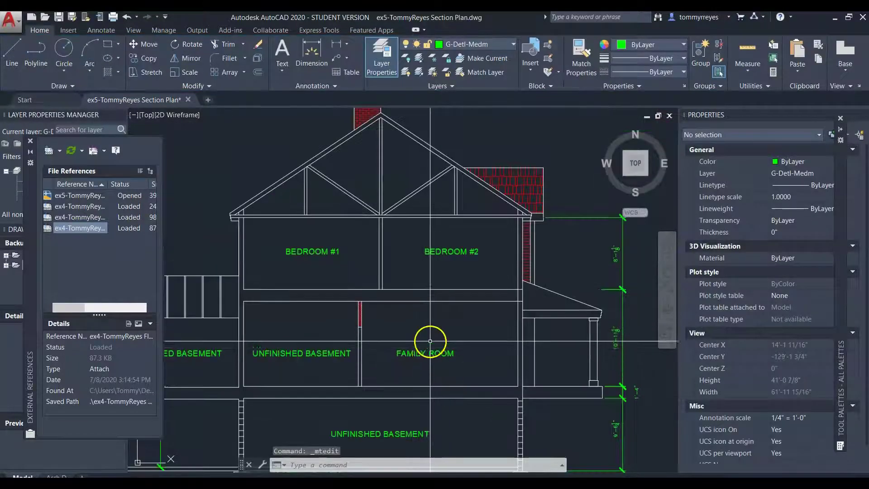
- Move the FAMILY ROOM label horizontally so it sits centred in its room
click(419, 356)
text(m)
key(Return)
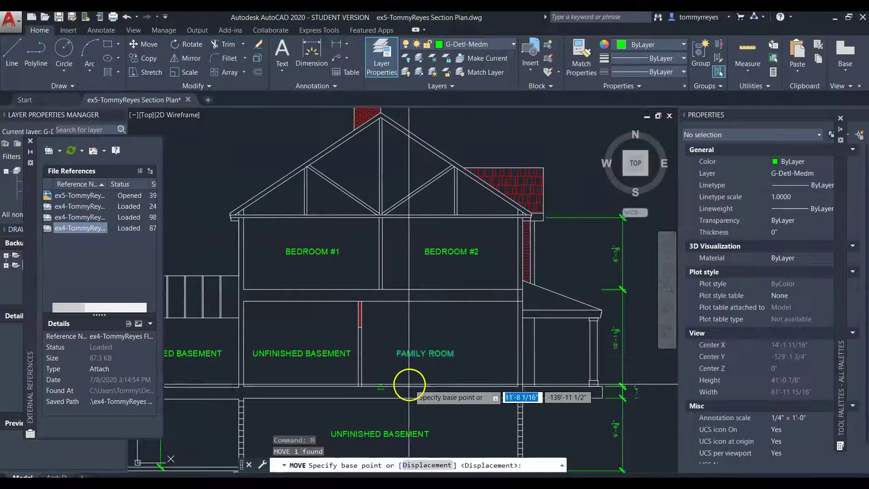
click(421, 378)
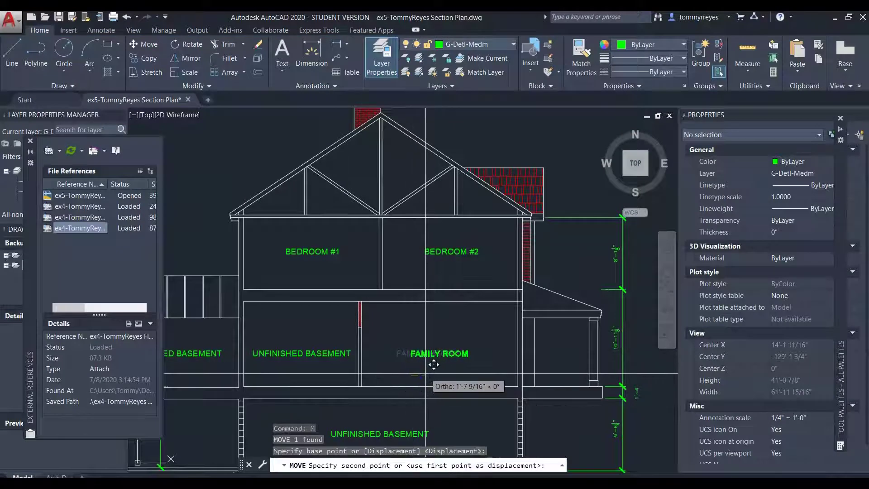
click(445, 365)
- Replace the text of the first-floor room label below BEDROOM #1 with FAMILY DINING
scroll(432, 344, down, 4)
scroll(371, 353, up, 5)
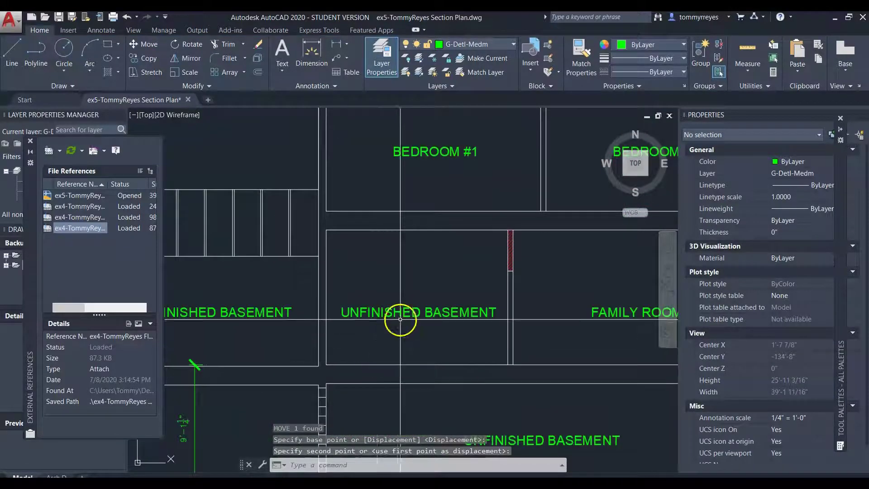
double_click(397, 312)
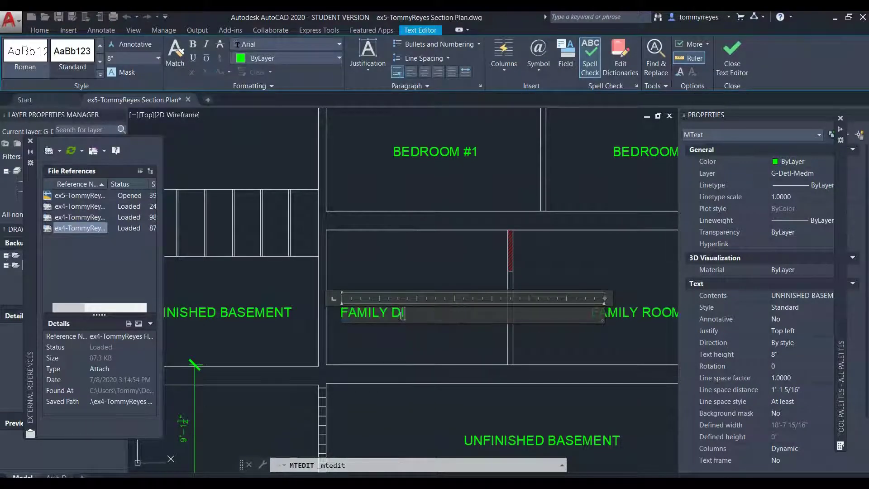
key(BackSpace)
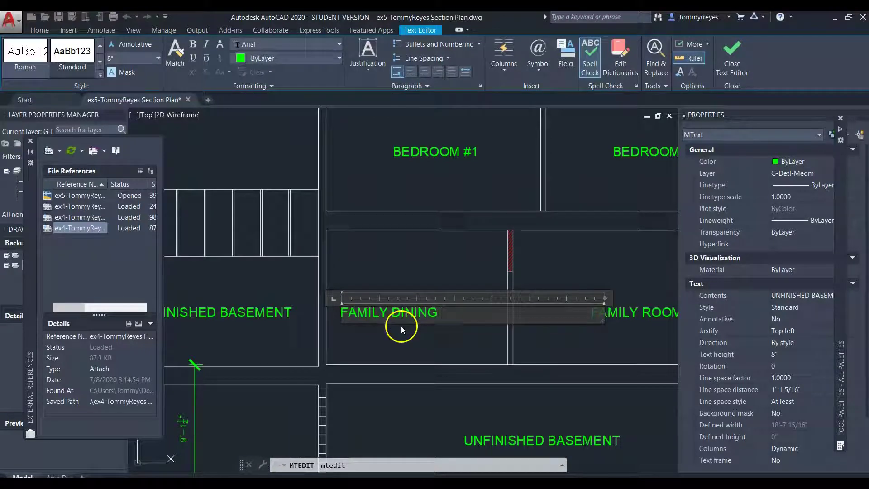
click(429, 351)
- Move the FAMILY DINING label horizontally so it sits centred between the room's walls
click(426, 331)
click(403, 289)
text(m)
key(Return)
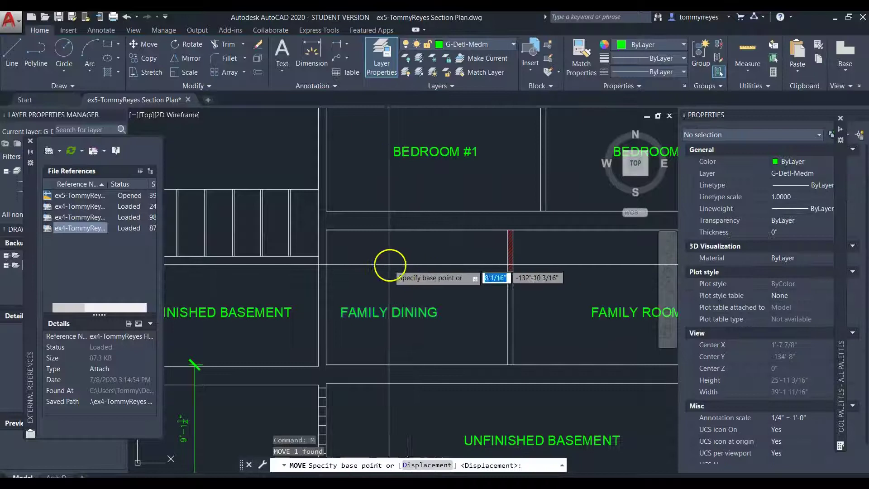
click(390, 267)
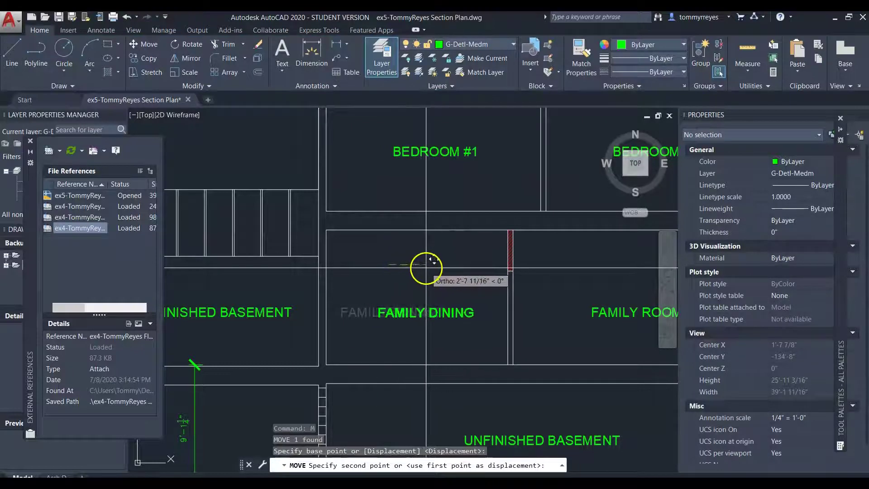
click(425, 268)
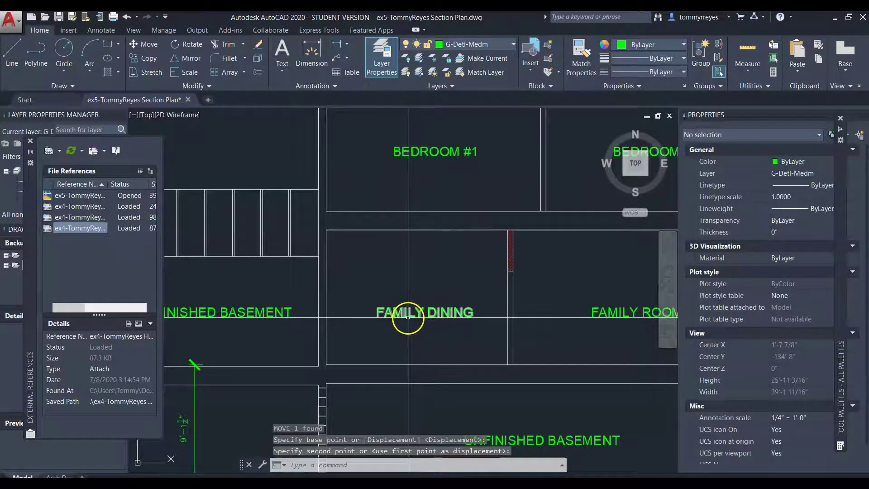
- Replace the label in the room between the garage and the family dining room with MUD ROOM
scroll(402, 320, down, 5)
scroll(396, 298, up, 5)
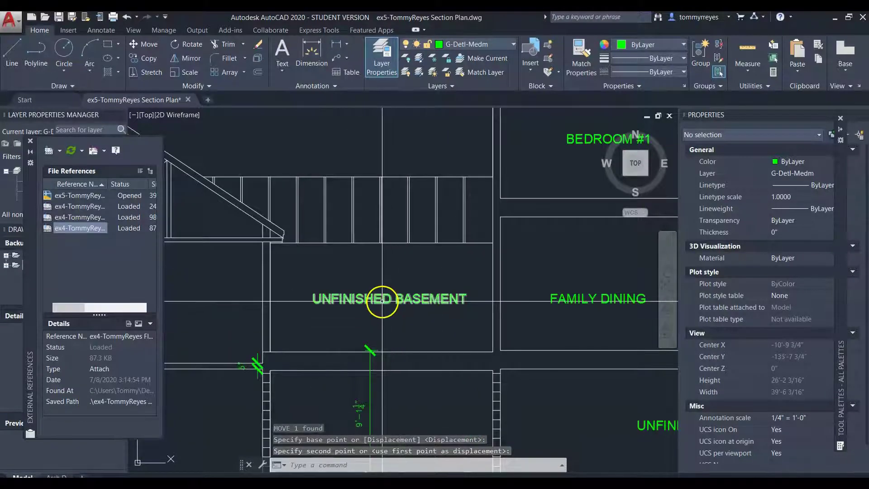
double_click(383, 301)
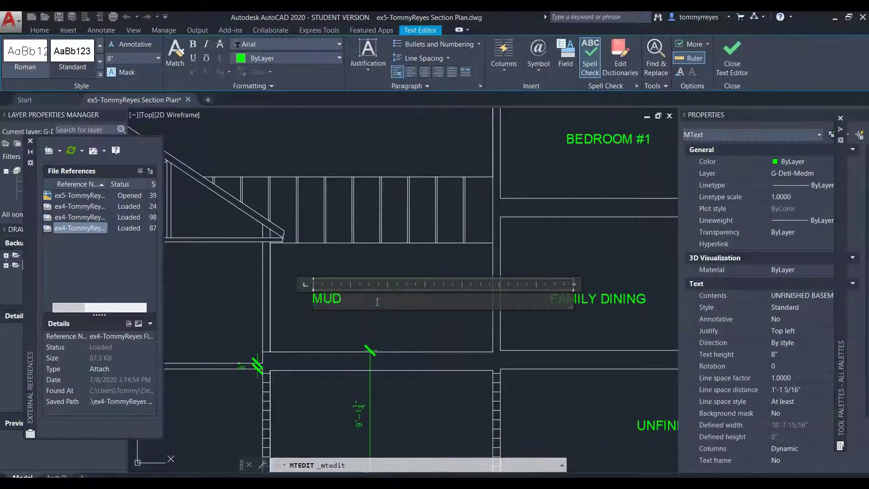
click(394, 342)
- Replace the garage room label's text with GARAGE
scroll(507, 304, down, 6)
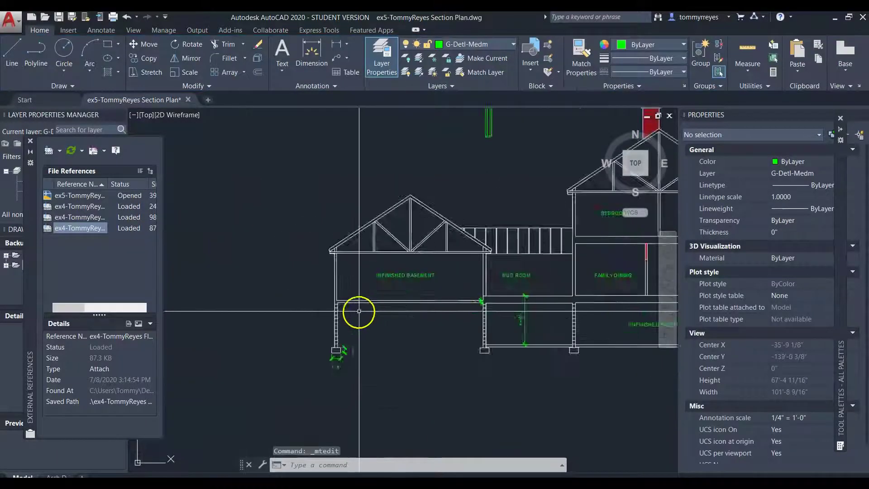
scroll(359, 311, up, 3)
double_click(434, 256)
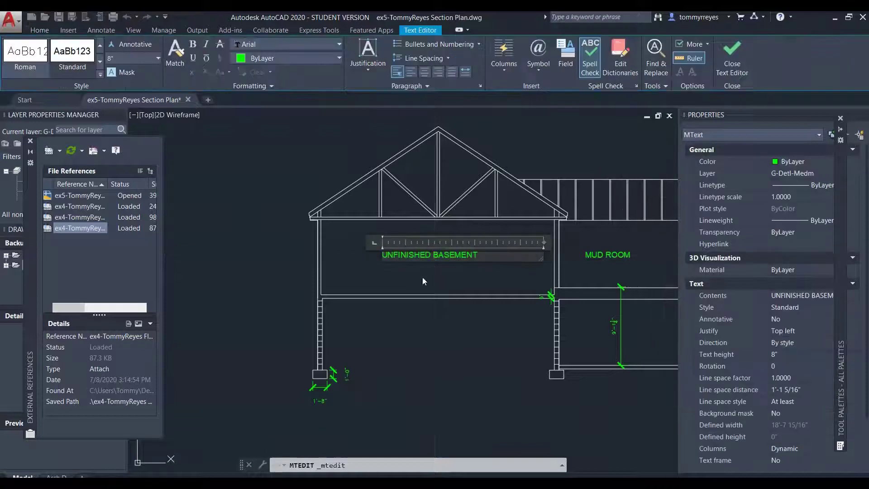
key(ctrl+a)
text(GARAGE)
click(488, 281)
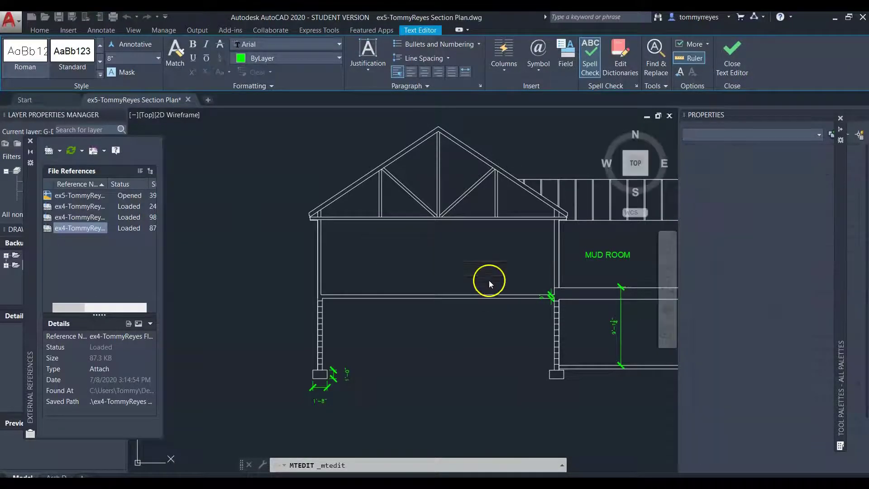
- Move the GARAGE label horizontally so it sits centred under the garage roof truss
click(446, 256)
click(403, 267)
text(m)
key(Return)
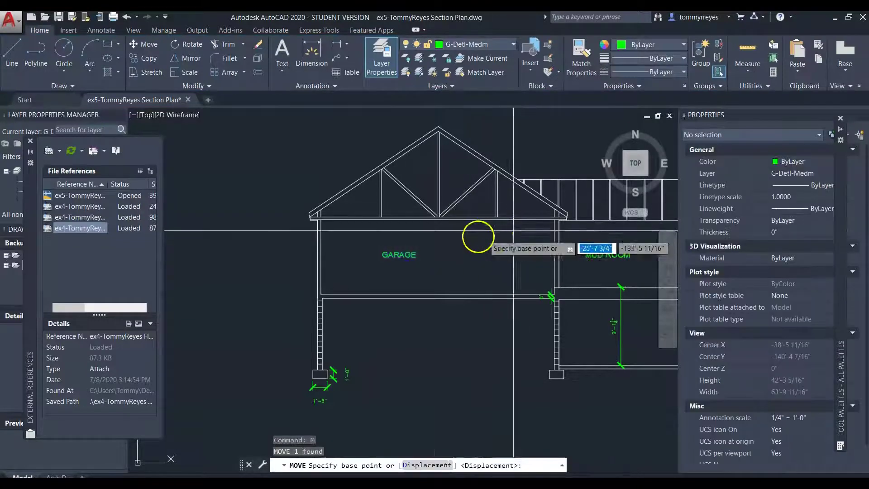
click(416, 273)
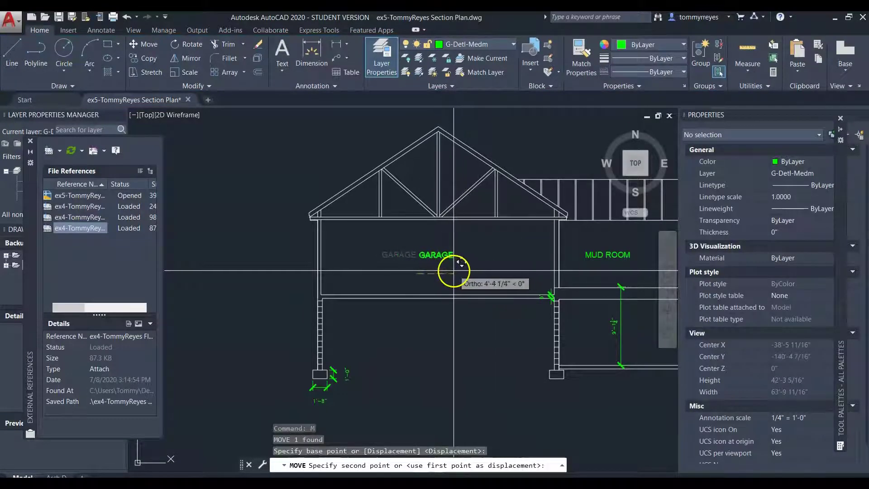
key(Escape)
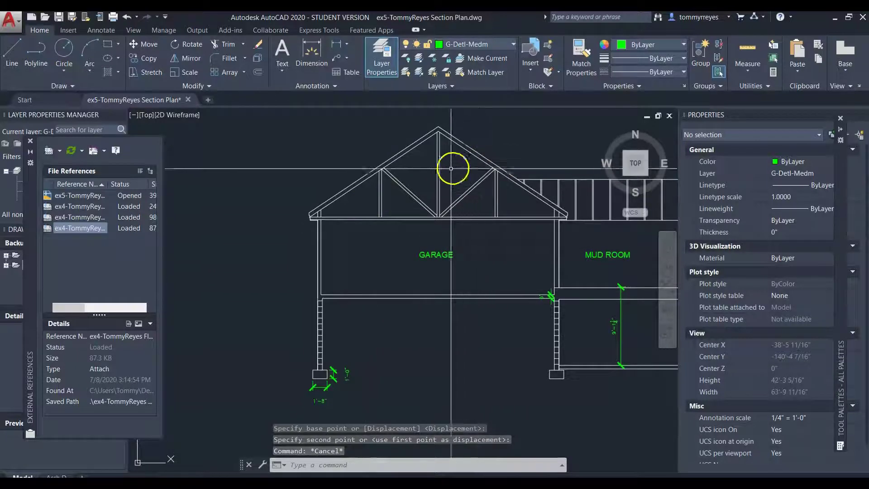
- Add a vertical linear dimension for the garage's outer foundation wall, from the footing's top to the floor slab's underside
scroll(451, 169, down, 8)
scroll(425, 163, up, 4)
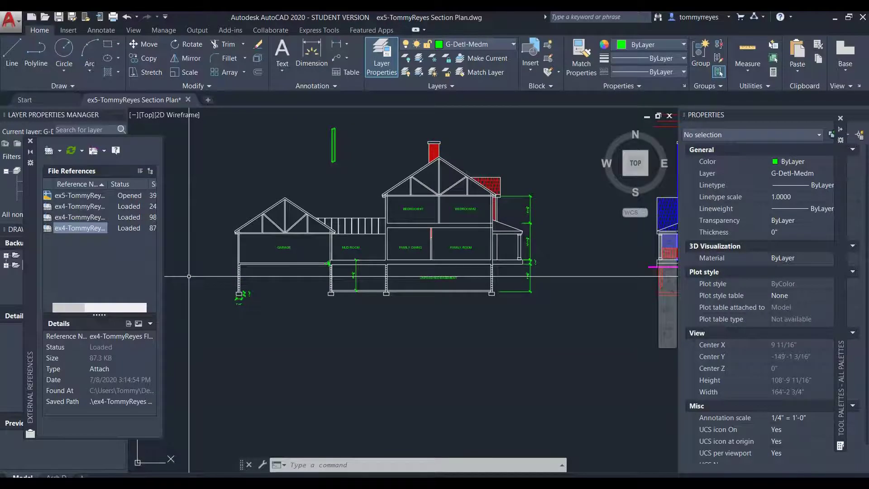
scroll(189, 305, up, 4)
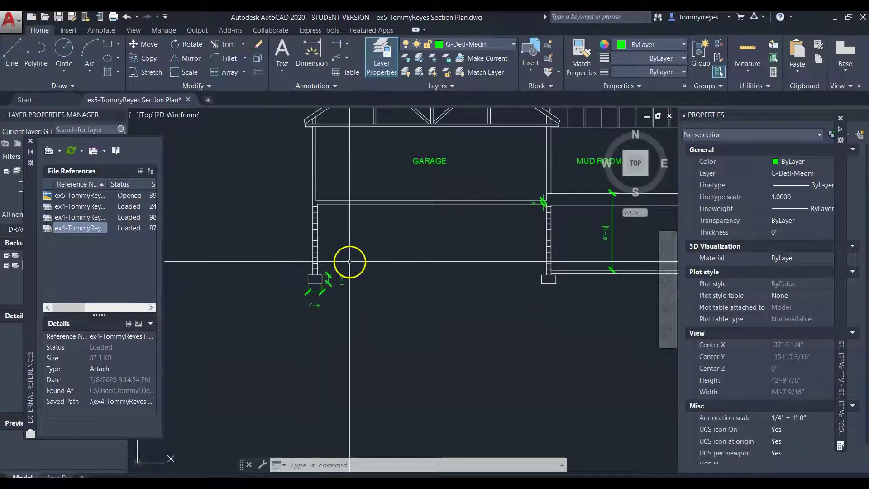
text(li)
key(Return)
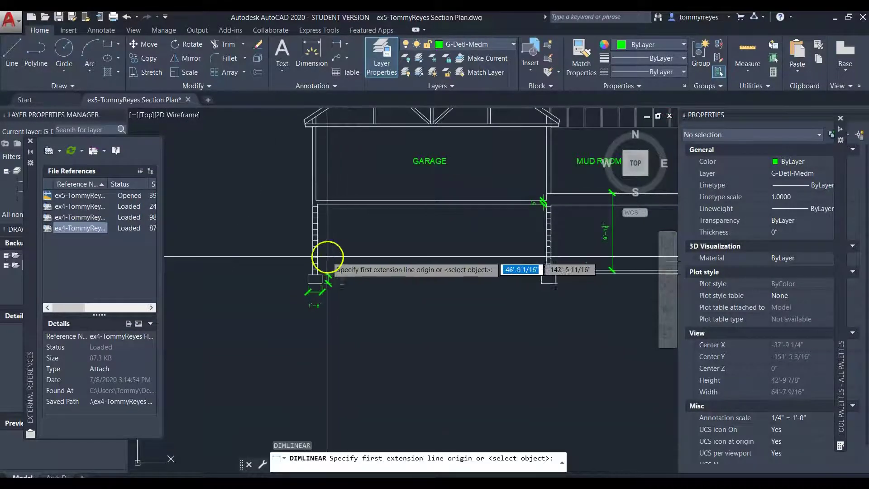
click(323, 274)
scroll(324, 208, up, 10)
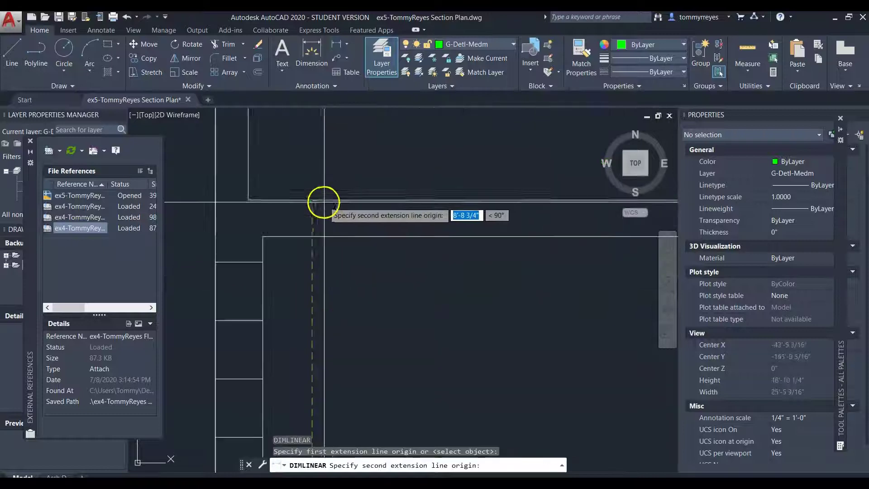
click(311, 236)
scroll(320, 237, down, 6)
scroll(340, 315, up, 6)
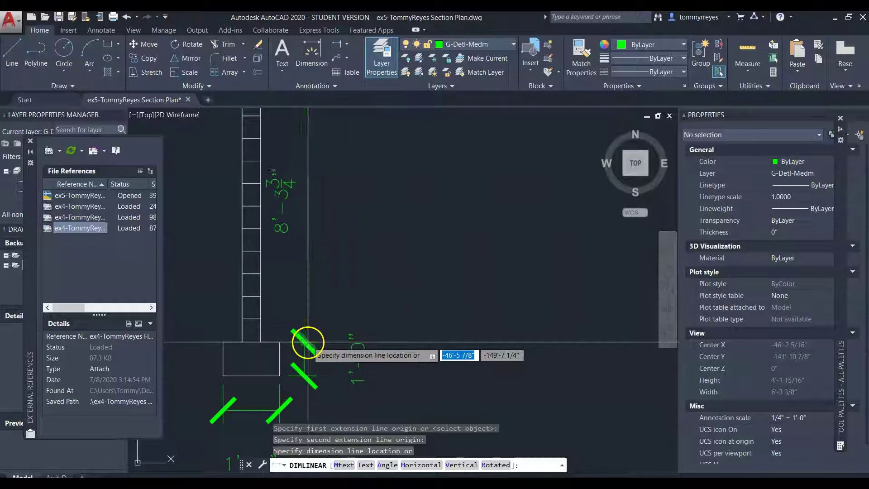
click(378, 322)
- Stretch the footing's height dimension so its dimension line aligns with the foundation wall's height dimension
click(336, 358)
click(311, 366)
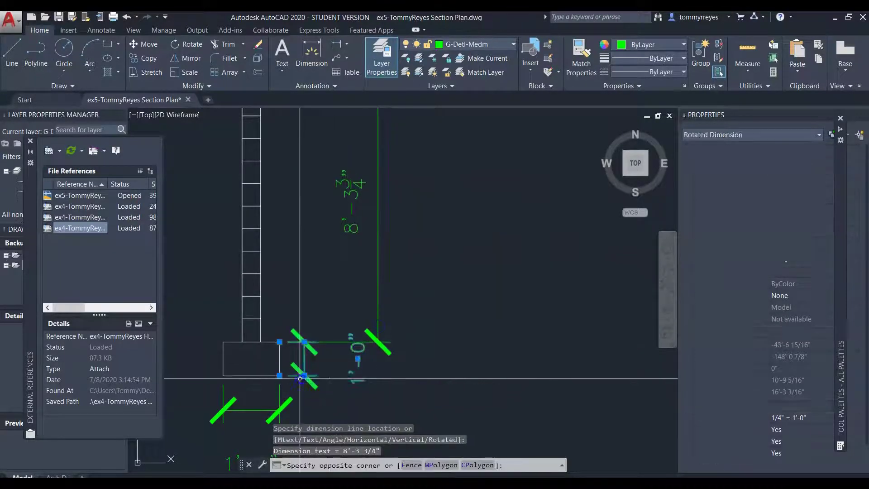
click(305, 342)
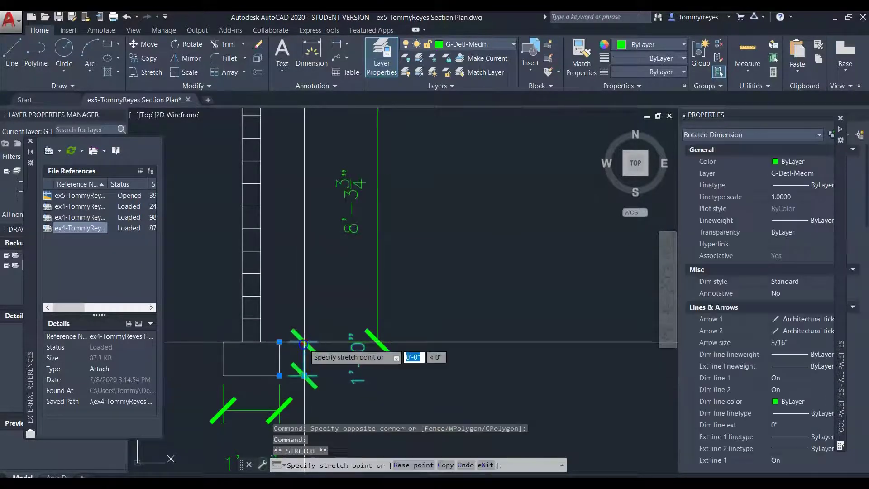
click(377, 341)
scroll(344, 375, down, 7)
scroll(360, 346, up, 5)
key(Escape)
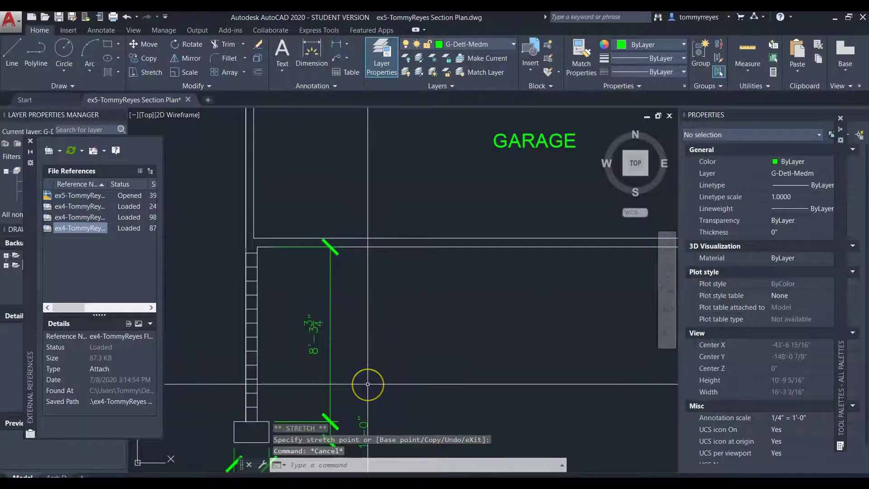
- Continue the foundation wall's dimension upward across the garage floor slab's thickness with DIMCONTINUE
text(DIMCONTINUE)
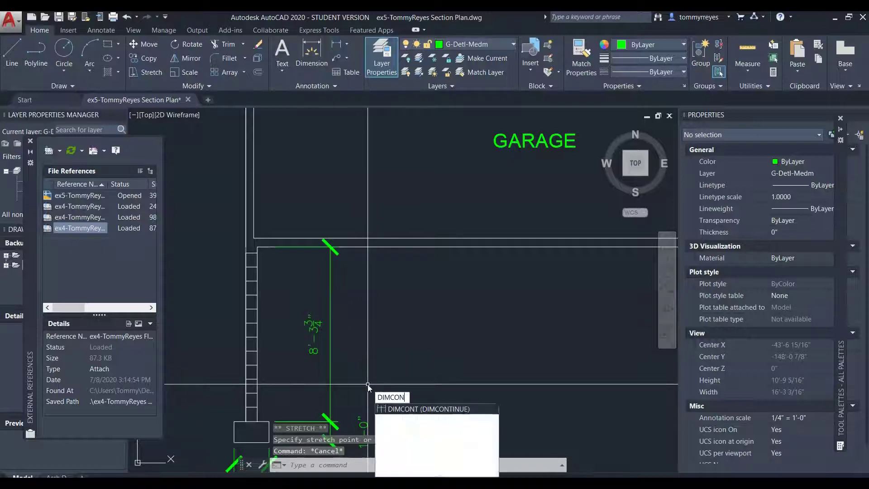
key(Return)
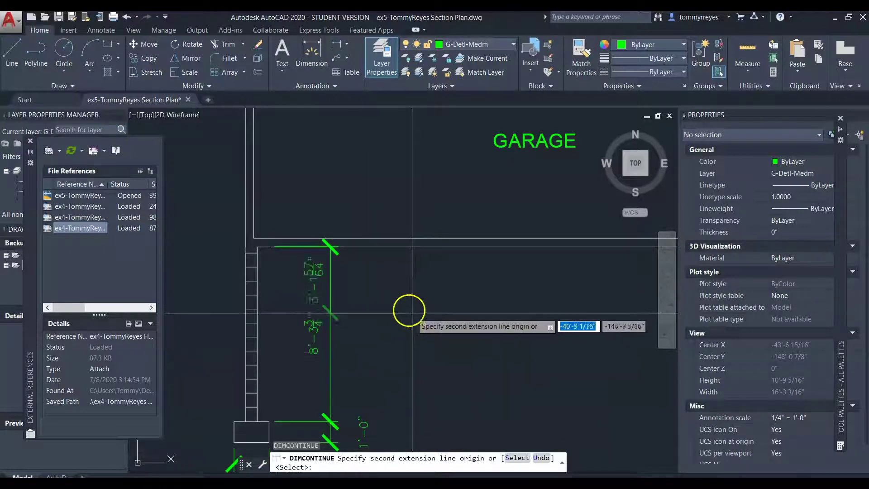
scroll(346, 232, up, 4)
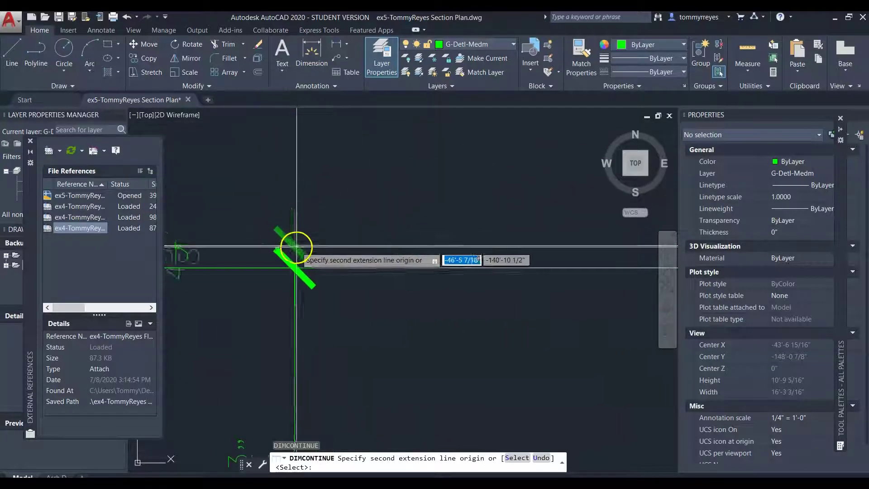
scroll(317, 249, down, 4)
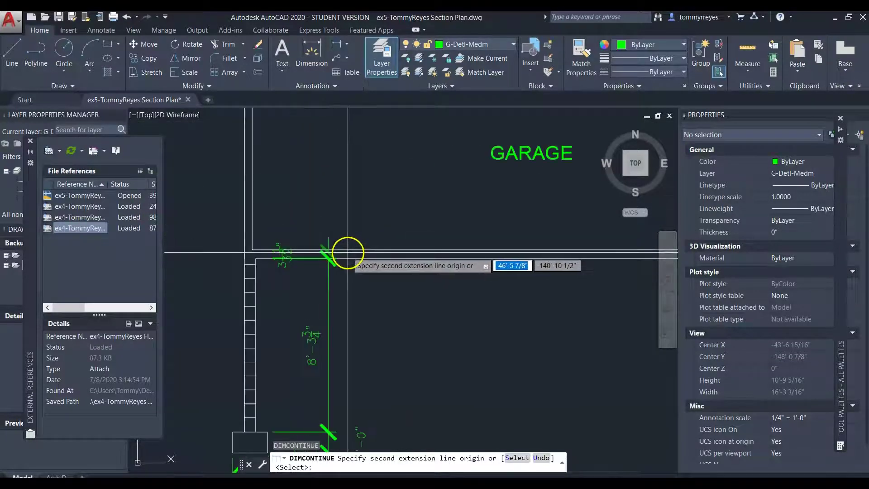
click(253, 248)
- Continue the dimension chain from the garage slab's top to the underside of the roof truss, and end the command
scroll(320, 200, down, 3)
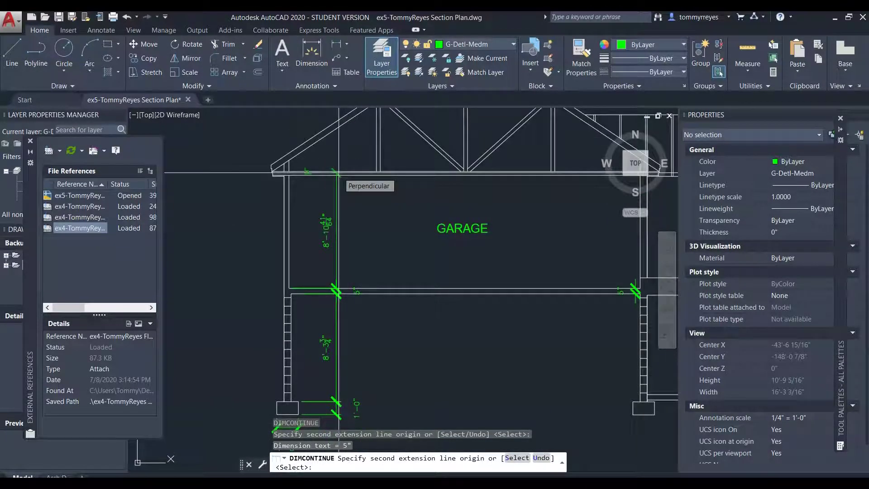
scroll(339, 173, up, 6)
scroll(361, 208, down, 2)
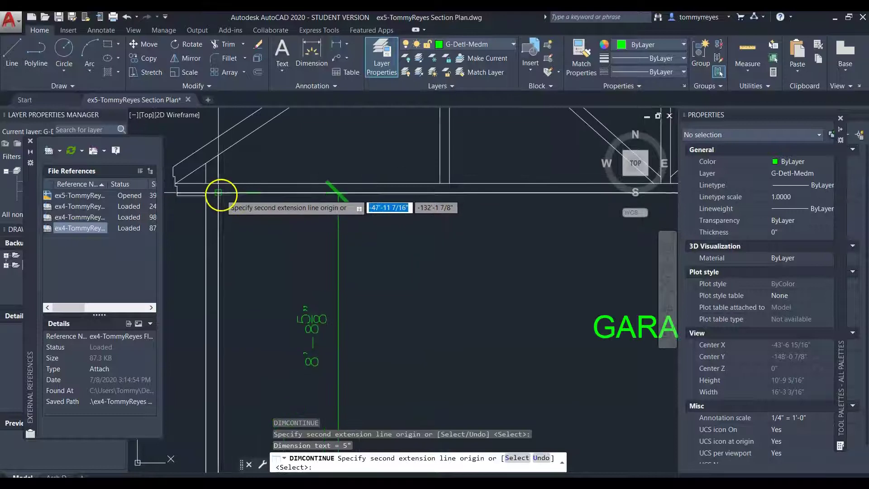
scroll(311, 210, down, 6)
click(324, 212)
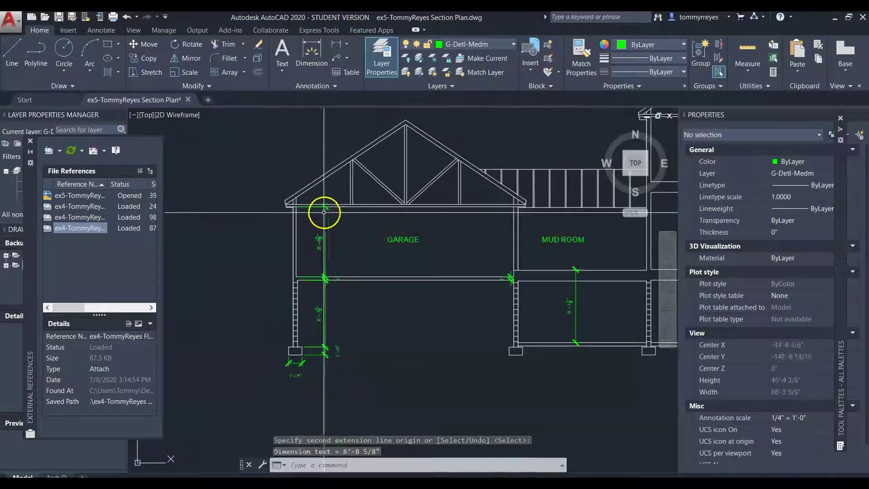
key(Escape)
- Shorten the upper extension line of the garage's ceiling height dimension by pulling its origin away from the wall
scroll(319, 213, up, 4)
click(350, 214)
click(313, 245)
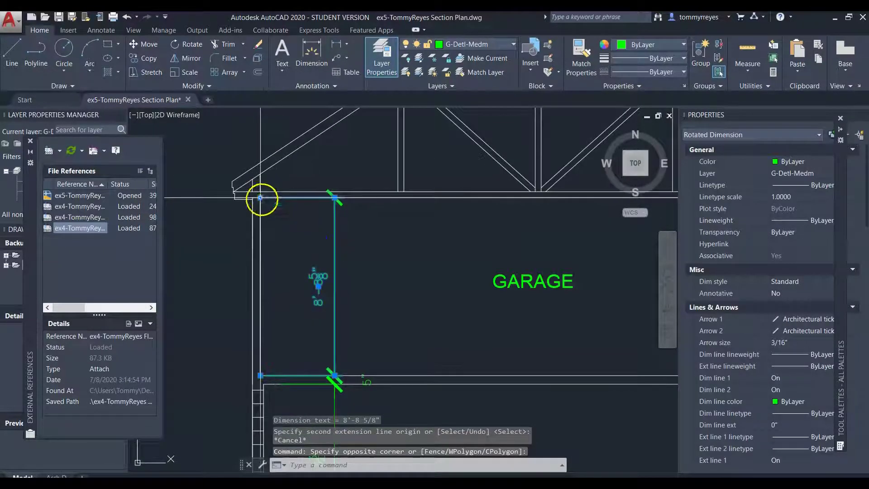
click(260, 198)
click(304, 198)
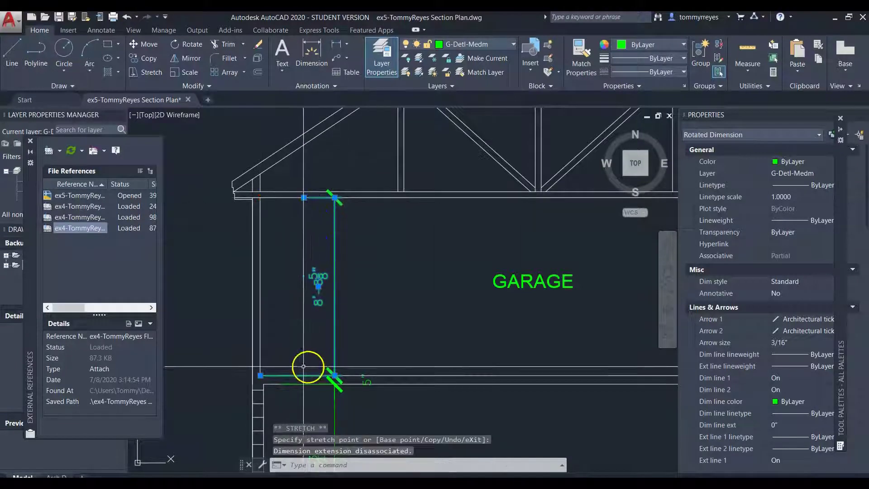
- Shorten the lower extension line of the garage's ceiling height dimension and both extension lines of the slab thickness dimension, aligning their origins
click(260, 375)
click(304, 375)
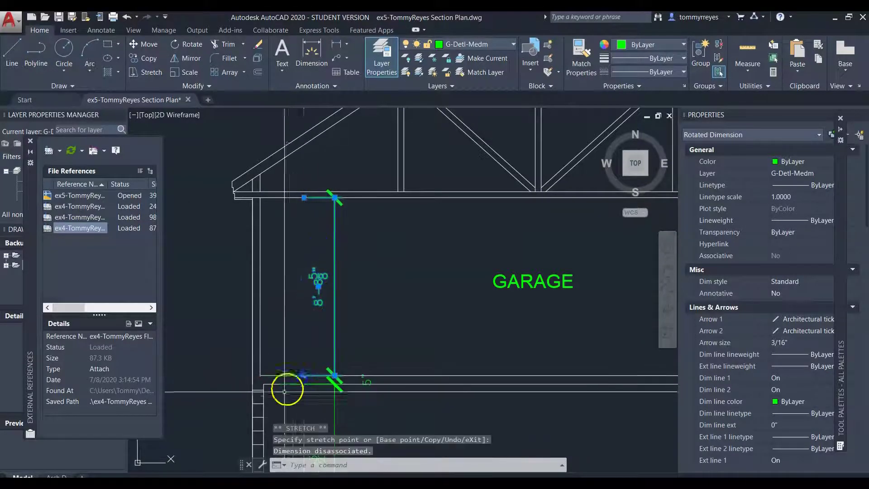
scroll(293, 383, up, 5)
scroll(340, 355, down, 2)
click(340, 355)
click(234, 334)
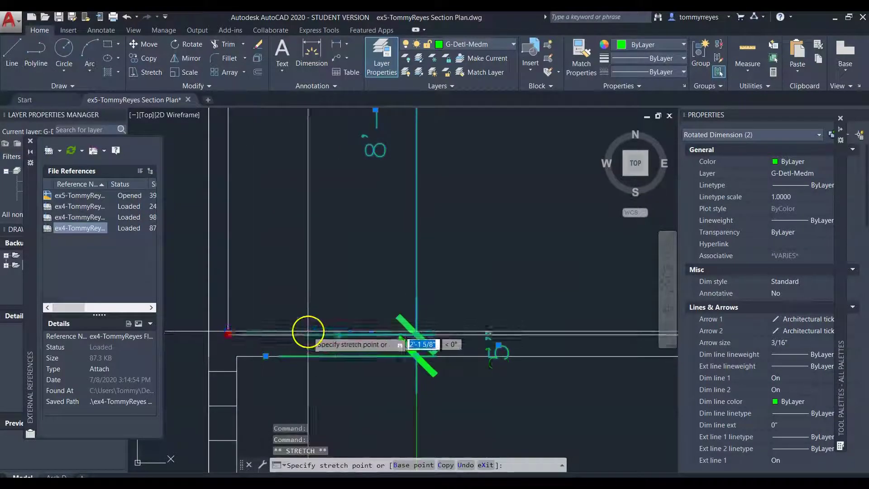
click(274, 360)
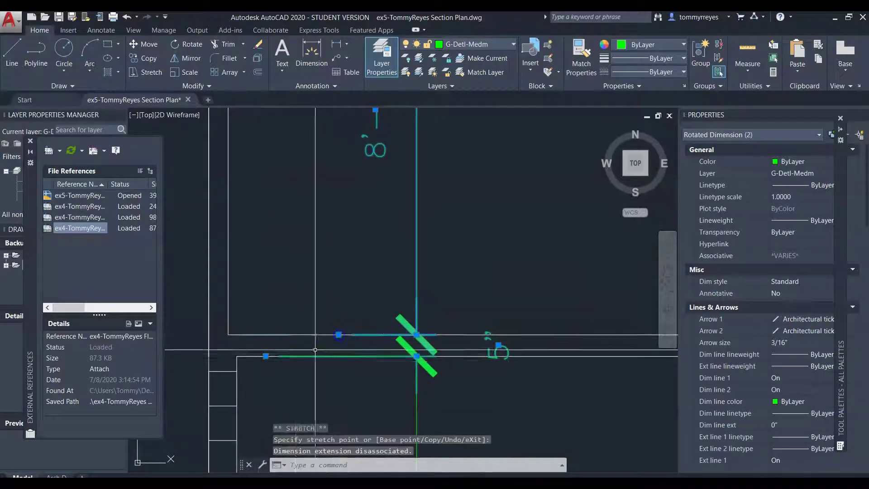
click(266, 356)
click(339, 357)
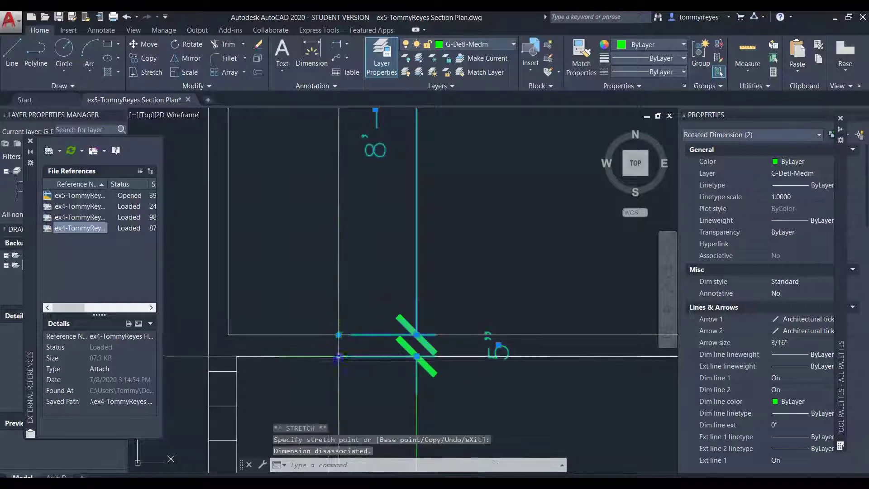
- Shorten the upper extension line of the foundation wall's height dimension to match the slab dimension's, and clear the selection
scroll(320, 260, down, 3)
scroll(324, 272, up, 3)
click(305, 312)
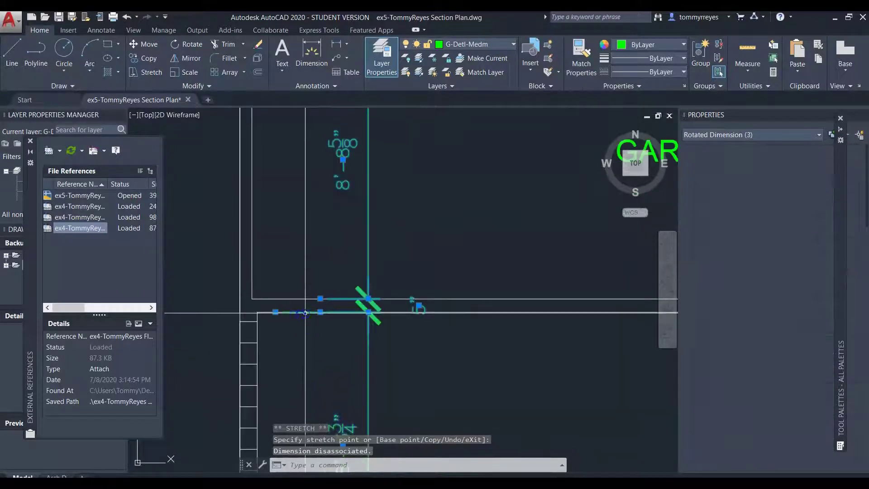
click(275, 312)
click(320, 305)
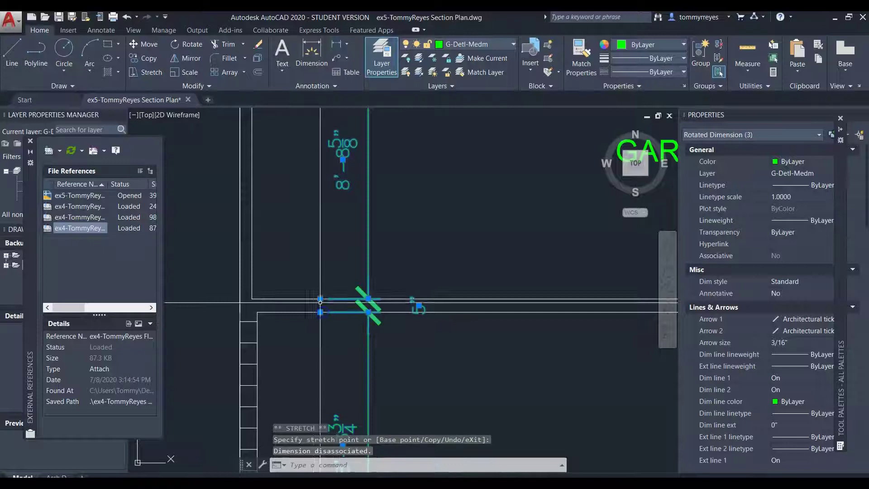
scroll(316, 245, down, 3)
scroll(319, 362, up, 4)
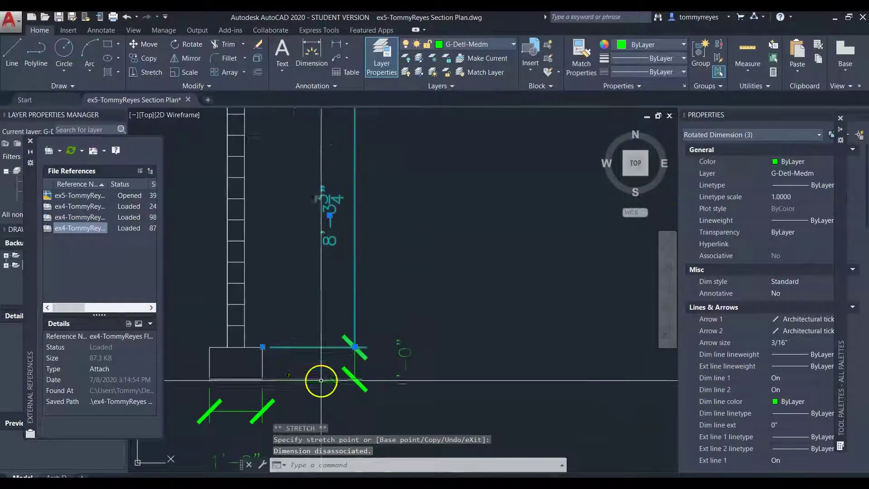
scroll(353, 371, down, 2)
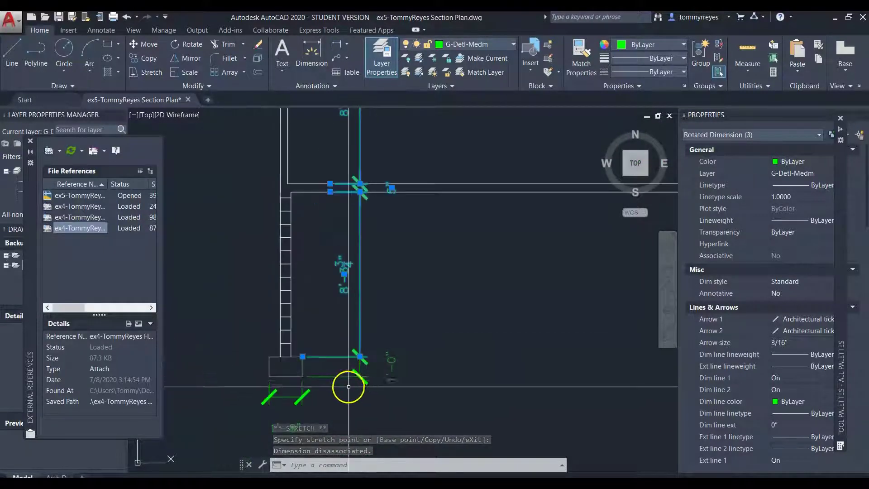
key(Escape)
- Turn Ortho off and move the slab thickness dimension's text above the slab, between the garage wall and the dimension line
scroll(398, 191, up, 6)
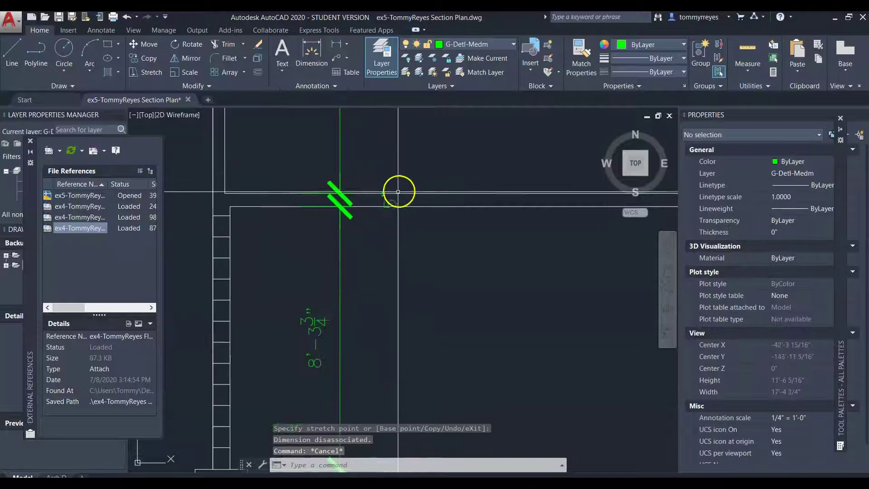
click(387, 214)
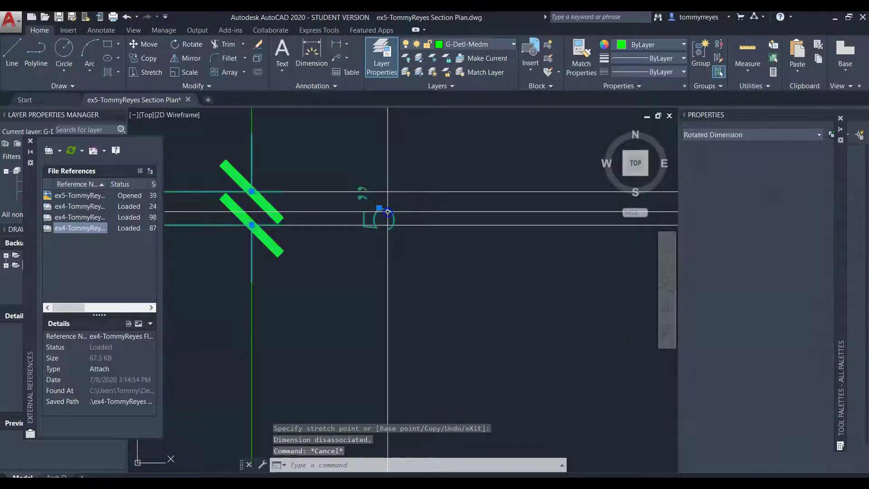
click(379, 209)
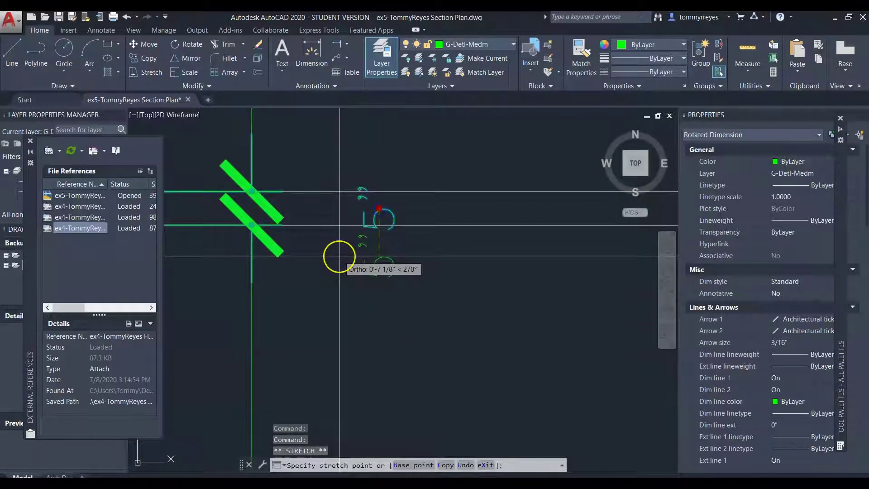
key(Down)
key(F8)
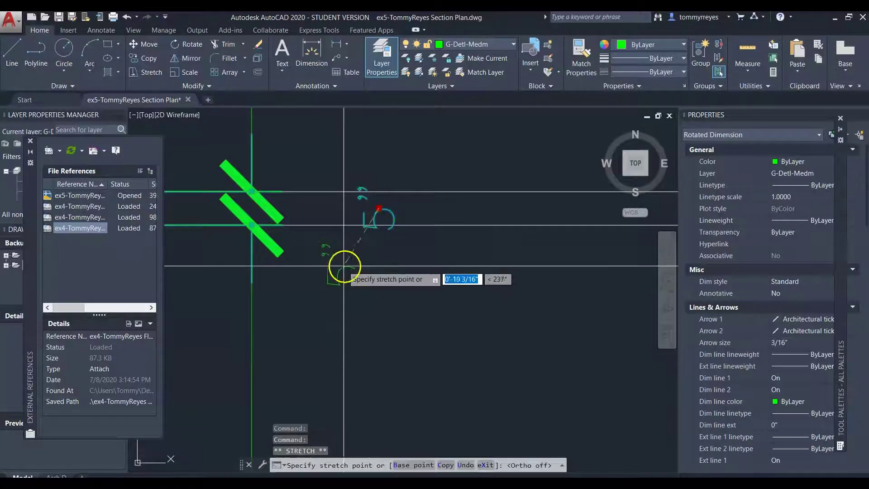
scroll(352, 267, down, 3)
key(Down)
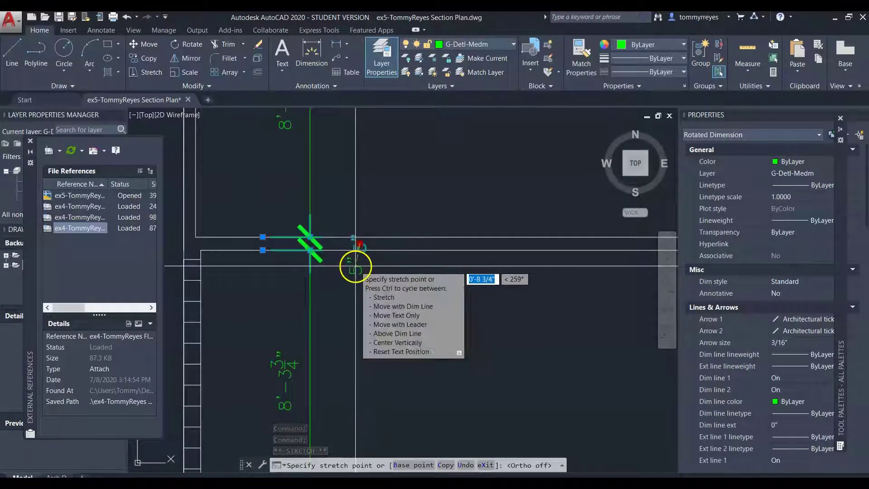
click(274, 200)
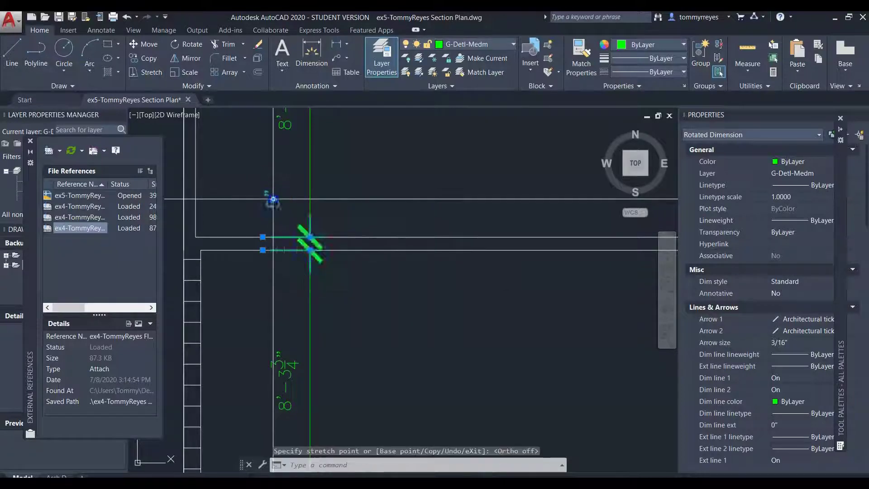
mouse_move(274, 199)
key(Escape)
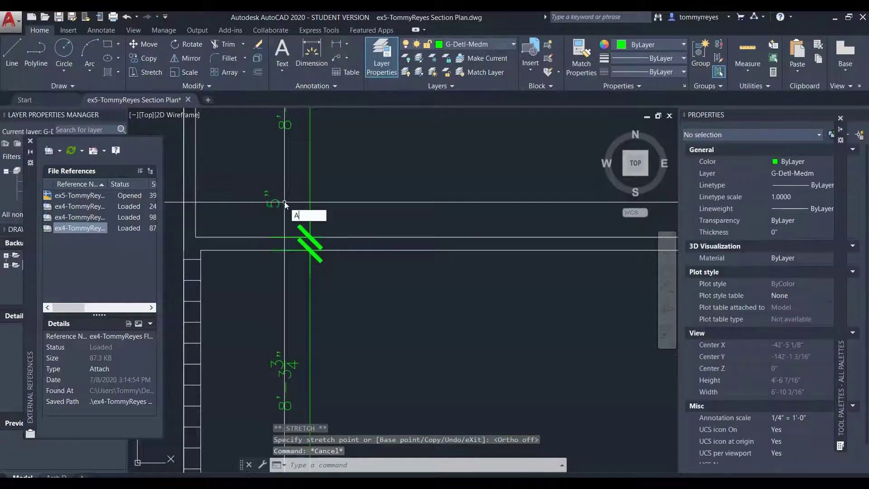
- Draw a three-point arc as a leader from the slab thickness dimension line, between its ticks, up to the relocated dimension text
key(Return)
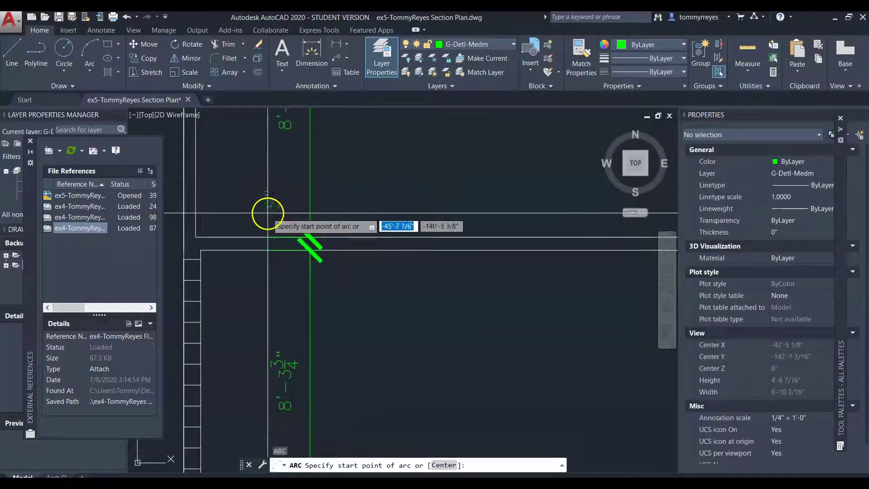
scroll(372, 289, up, 3)
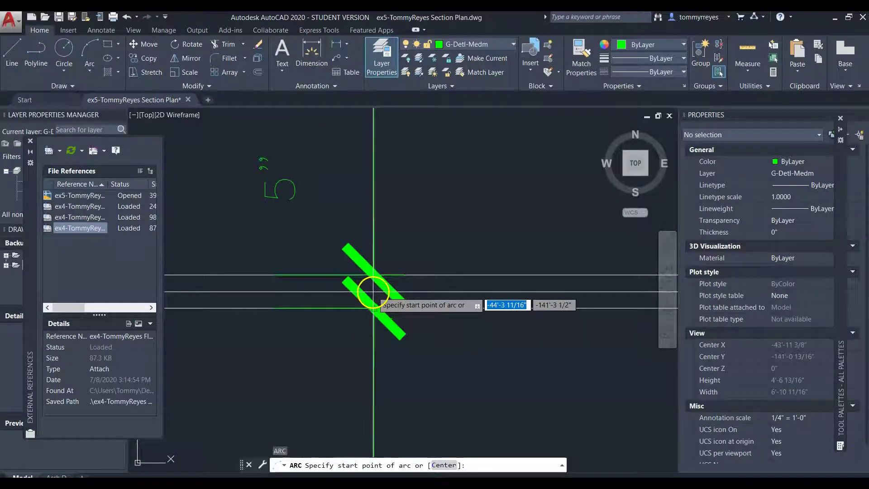
scroll(373, 292, up, 2)
click(373, 292)
scroll(373, 292, down, 3)
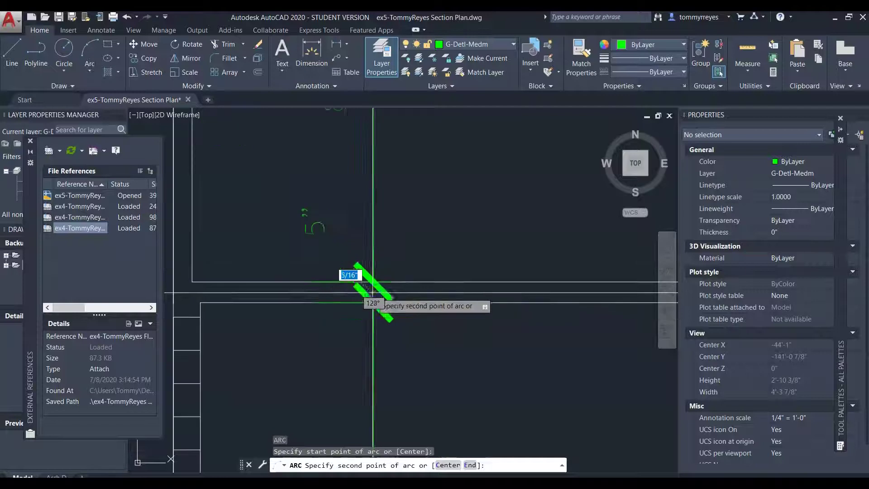
click(321, 240)
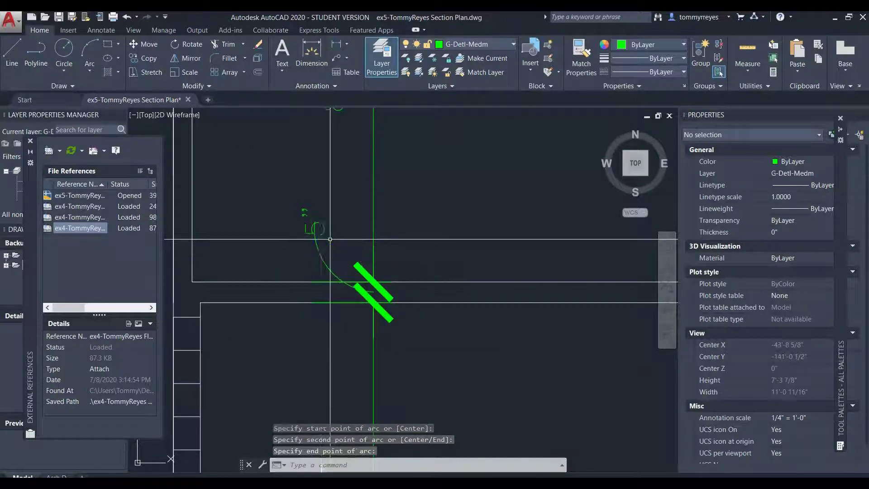
key(Escape)
- Shorten the leader arc by stretching its upper endpoint down along the curve
click(326, 247)
click(318, 251)
scroll(320, 236, up, 4)
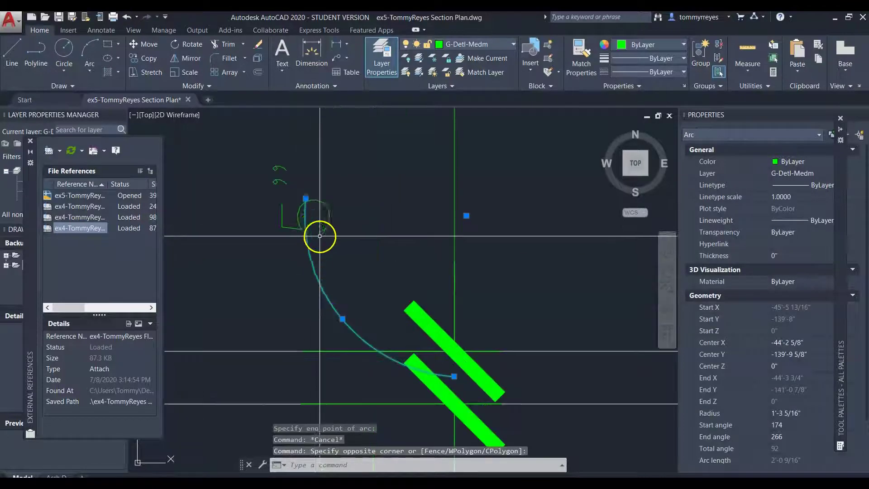
click(306, 199)
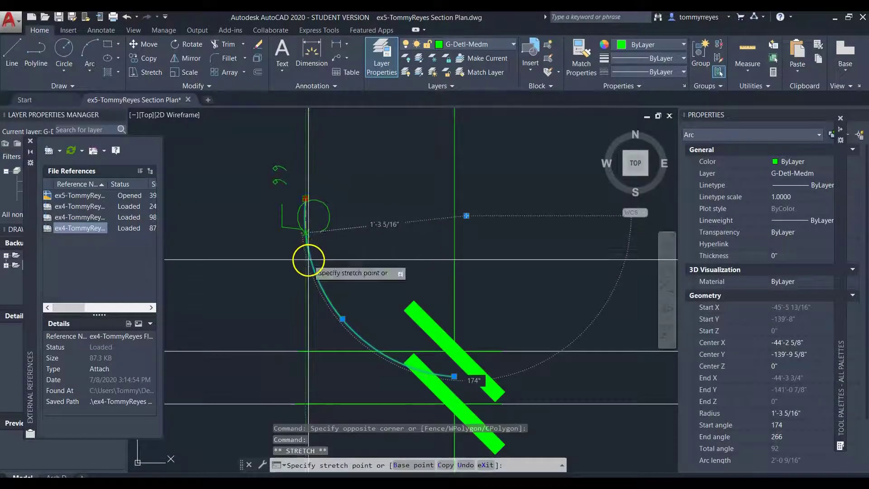
scroll(312, 261, up, 2)
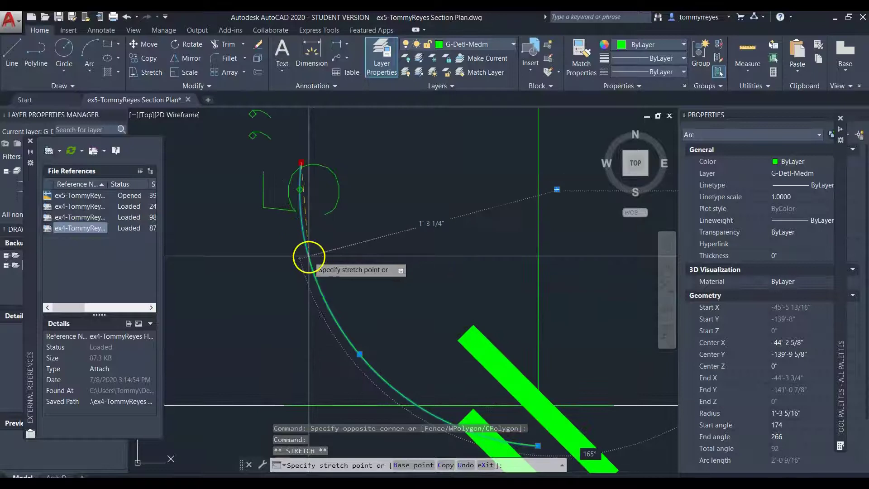
click(301, 189)
click(301, 191)
click(306, 249)
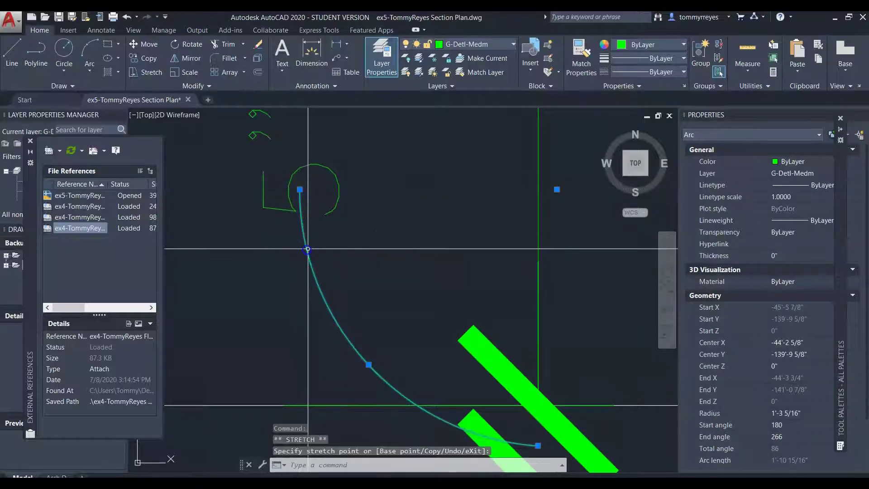
click(300, 190)
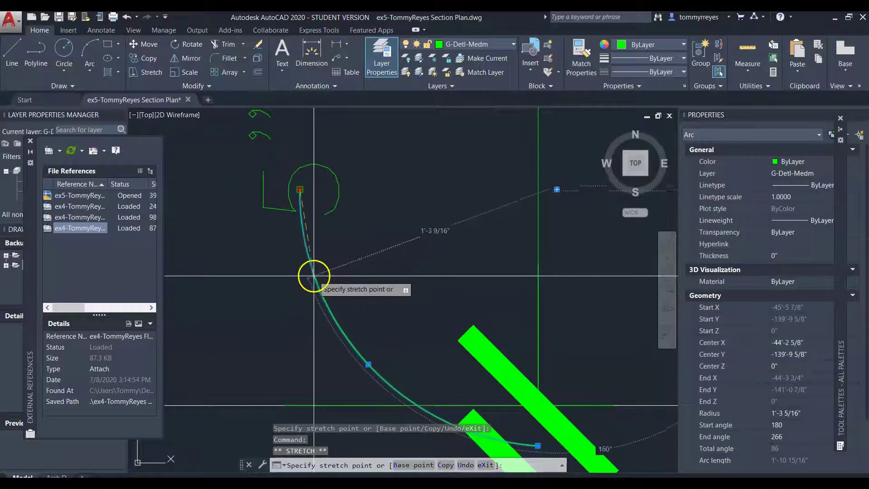
click(311, 268)
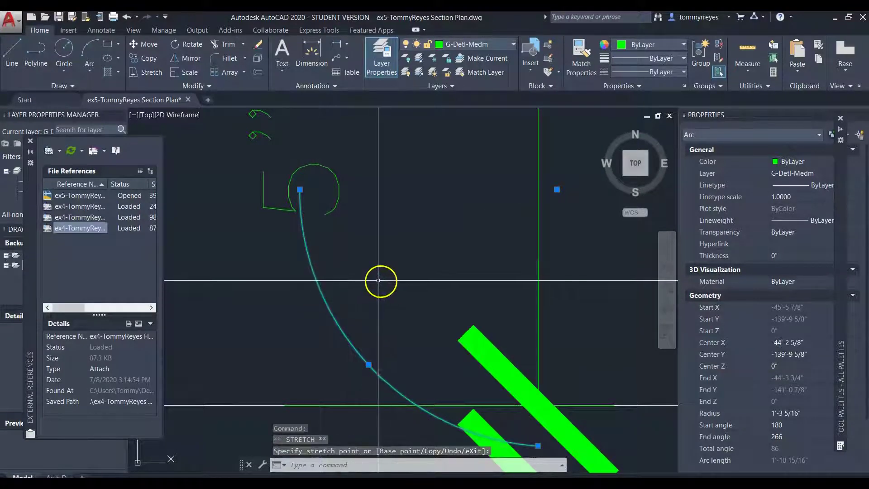
scroll(378, 281, down, 4)
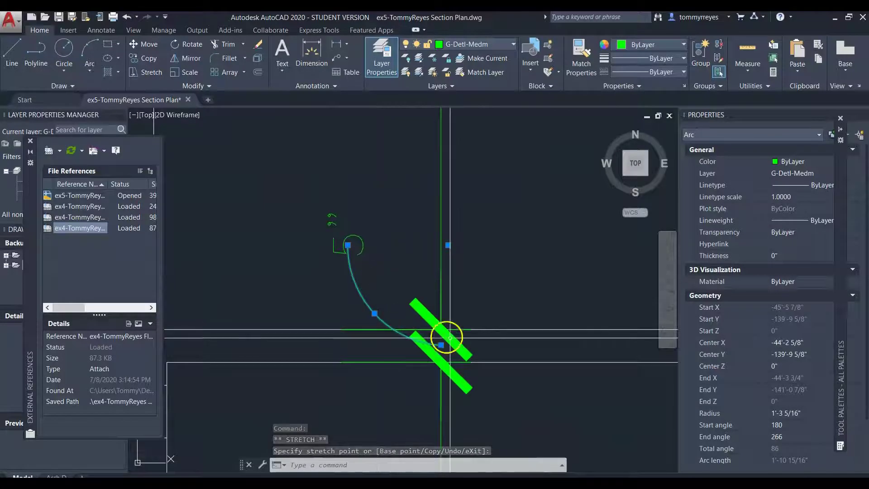
- Move the slab thickness dimension's text slightly upward so it clears the end of the leader arc
click(362, 246)
click(365, 242)
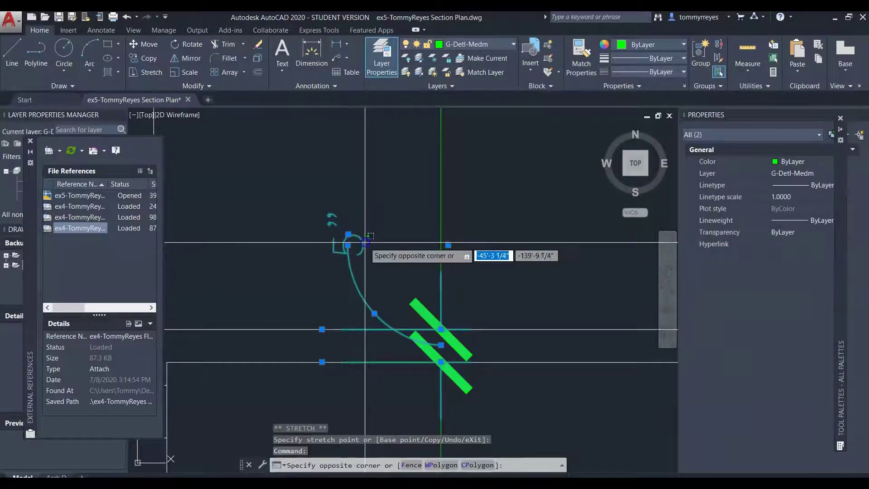
key(Escape)
key(Escape)
click(363, 242)
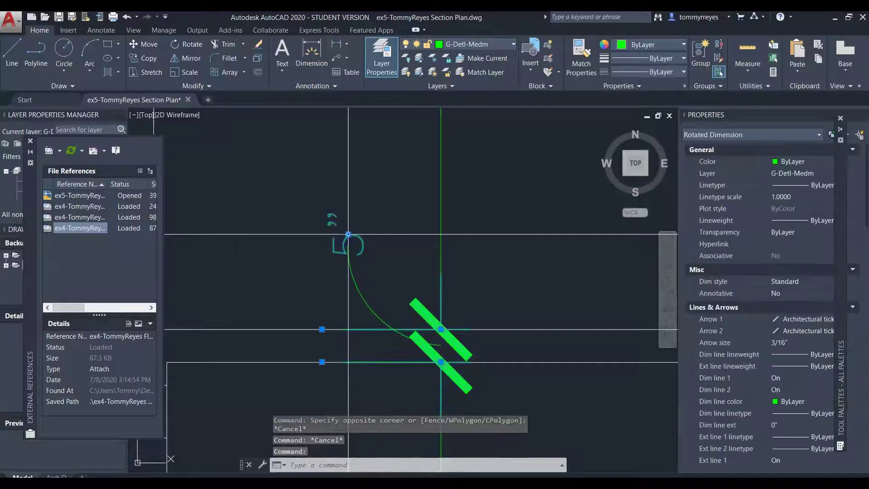
click(348, 234)
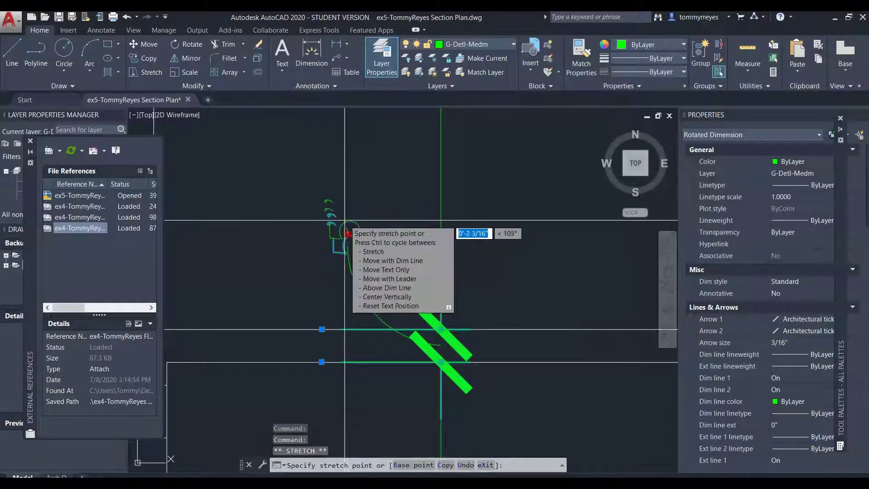
key(Escape)
key(Escape)
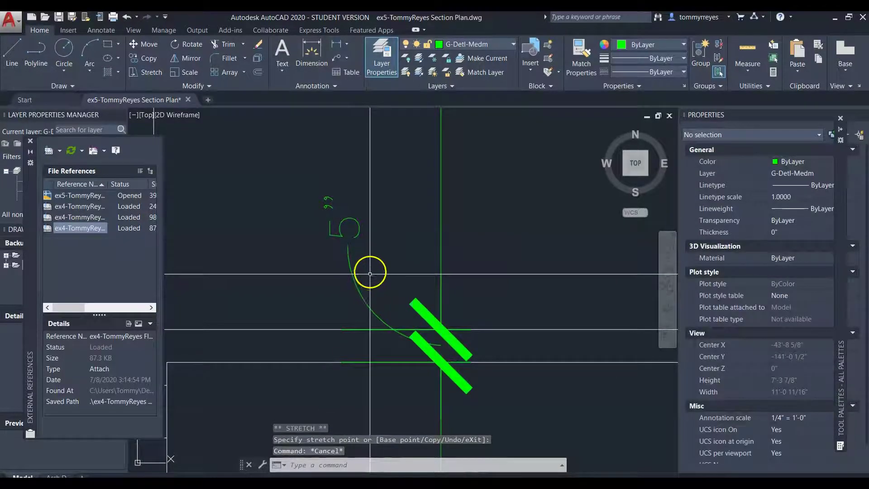
- Review the dimensions across the section, from the garage chain past the mud room to the floor heights beside the porch
scroll(420, 315, down, 4)
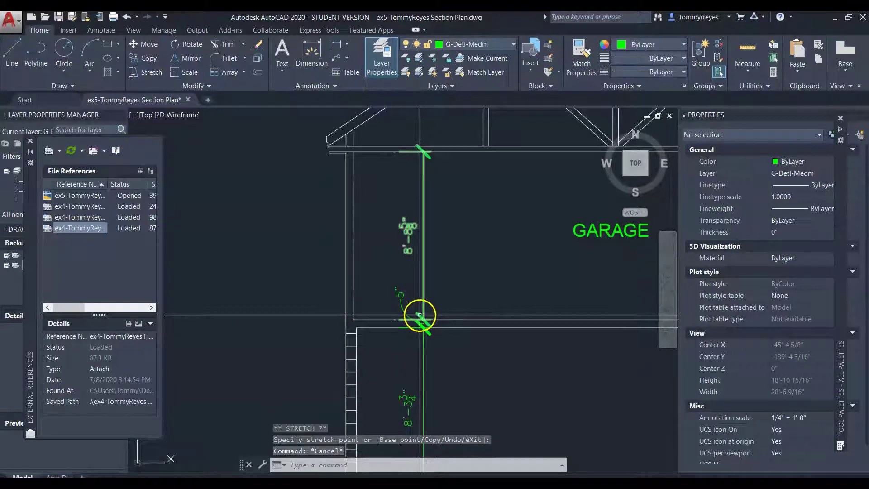
scroll(373, 335, down, 8)
scroll(421, 355, up, 6)
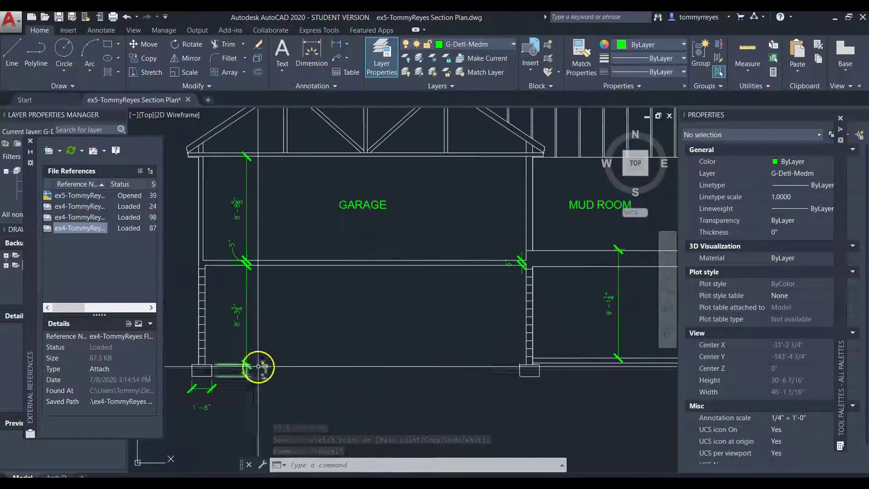
scroll(258, 366, down, 6)
scroll(295, 381, up, 6)
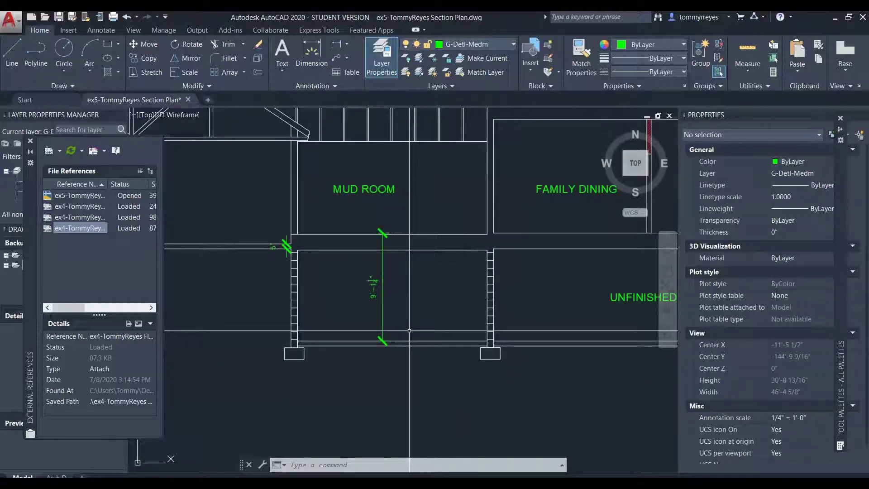
scroll(351, 311, down, 4)
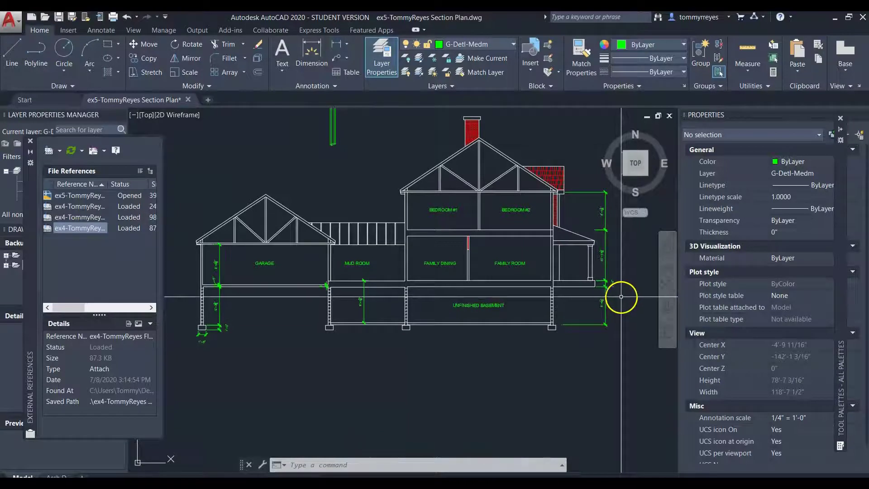
click(604, 245)
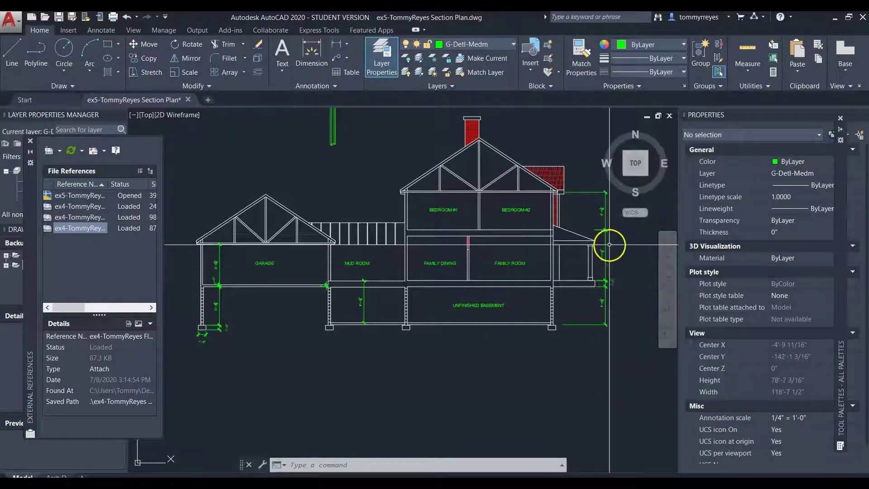
- Inspect the completed house section's room labels and dimensions, from the bedrooms, family rooms and basement across to the garage and mud room
scroll(493, 248, up, 2)
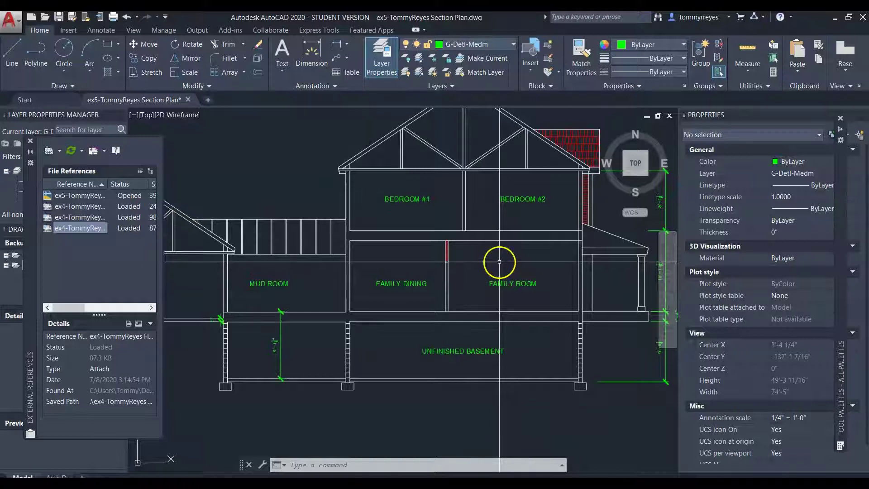
scroll(499, 262, up, 2)
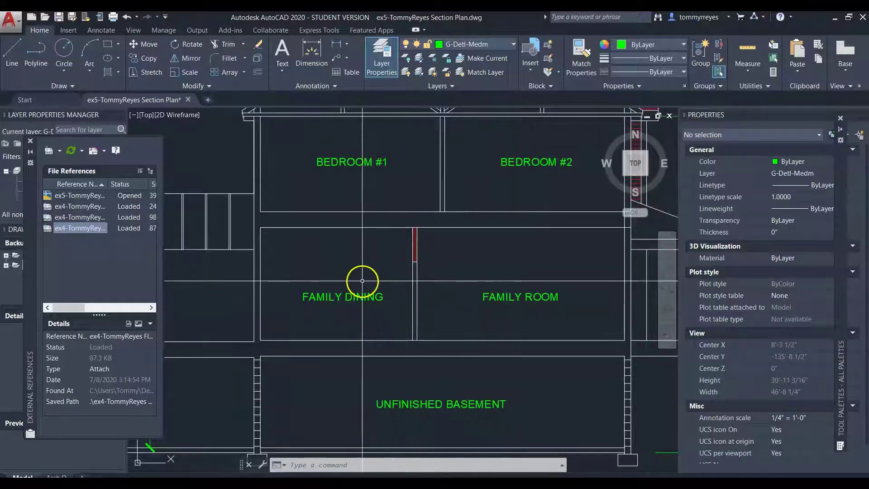
scroll(361, 242, down, 6)
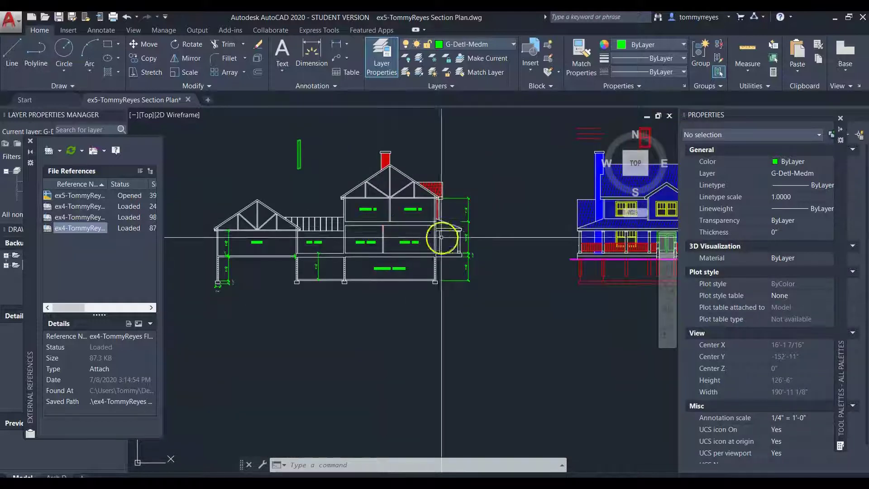
scroll(233, 266, up, 4)
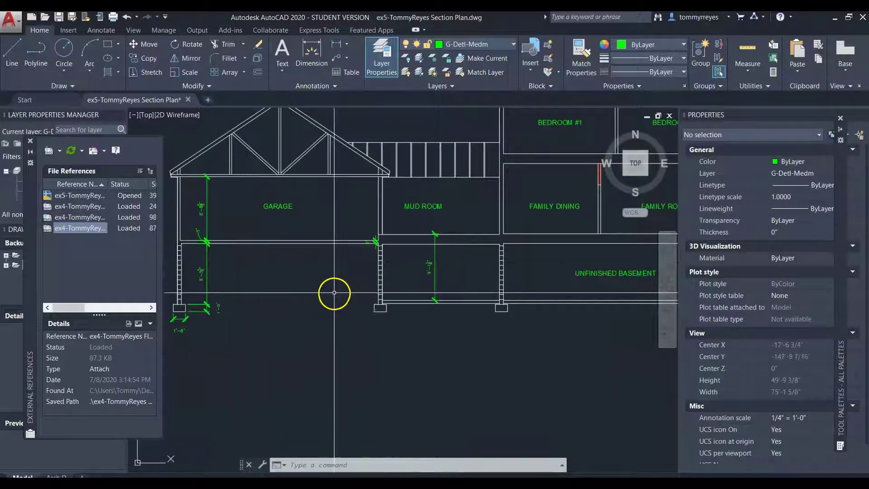
scroll(317, 303, down, 3)
scroll(388, 291, up, 1)
click(374, 164)
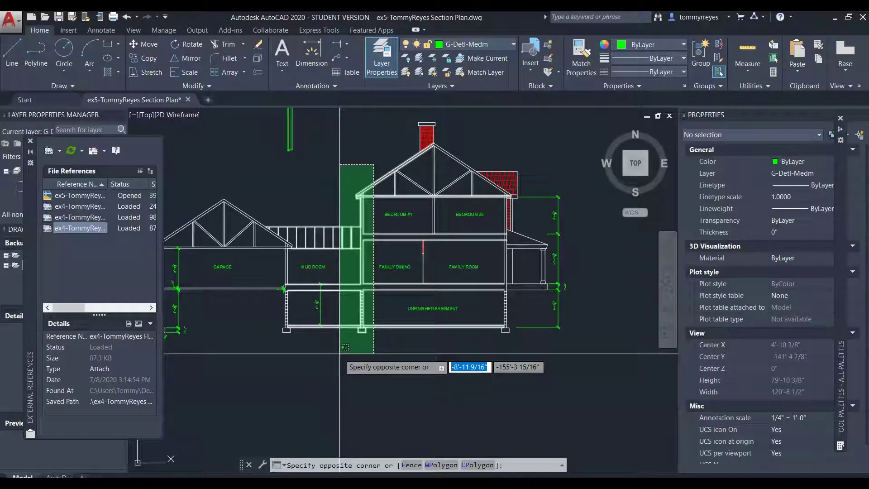
key(Escape)
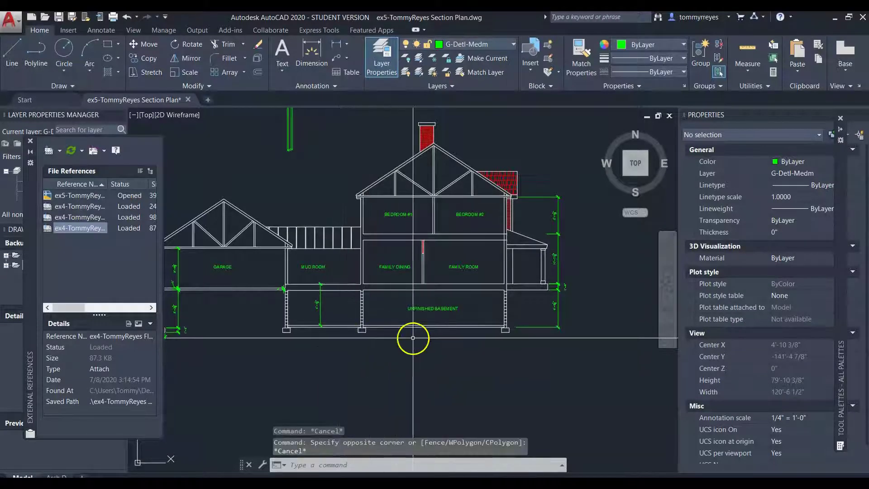